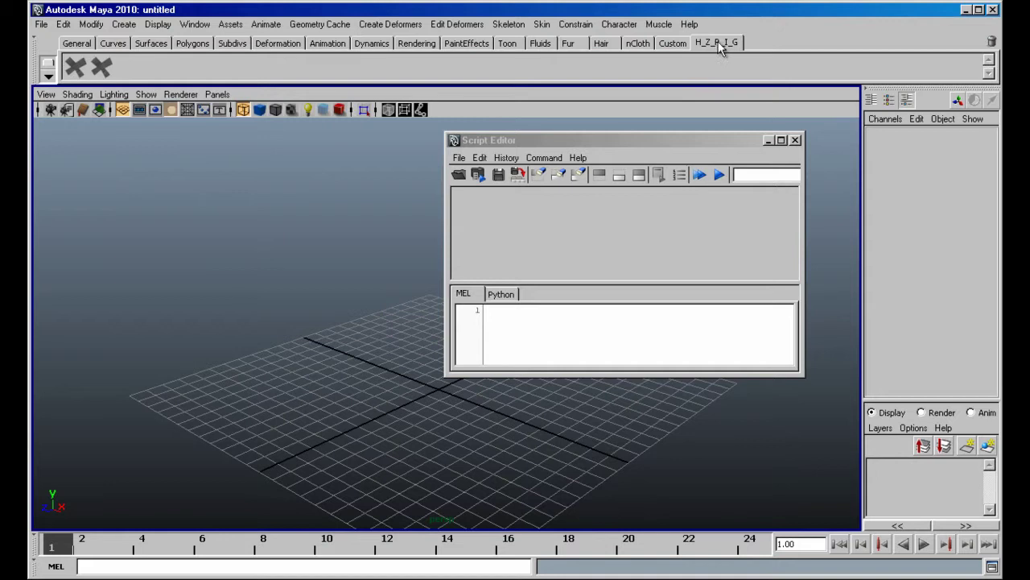
Close the Script Editor and launch the HZrig main window from the H_Z_R_I_G shelf.
left_click(682, 44)
left_click(706, 43)
left_click(680, 44)
left_click(710, 43)
left_click(682, 45)
left_click(706, 44)
left_click(794, 141)
left_click(105, 69)
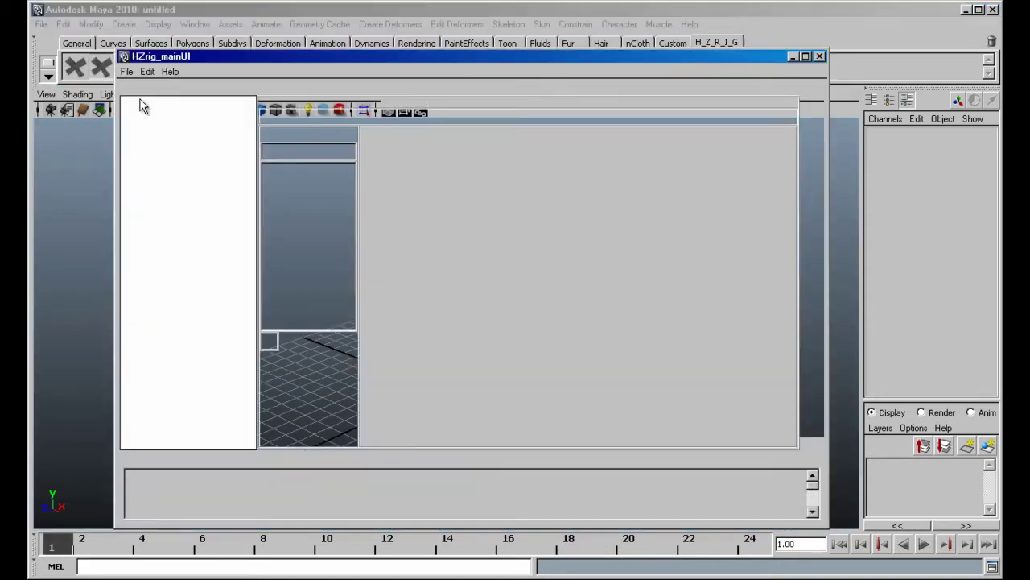
Browse the contents of the HZrig public, custom and temp manual and auto rig libraries.
left_click_drag(475, 61, 483, 43)
left_click(185, 443)
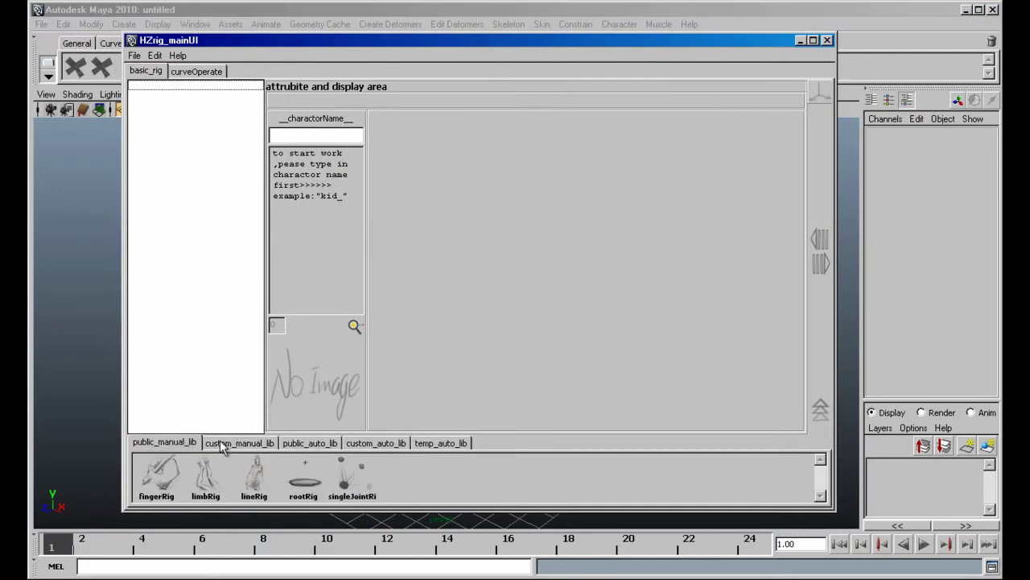
left_click(211, 442)
left_click(300, 442)
left_click(376, 443)
left_click(442, 447)
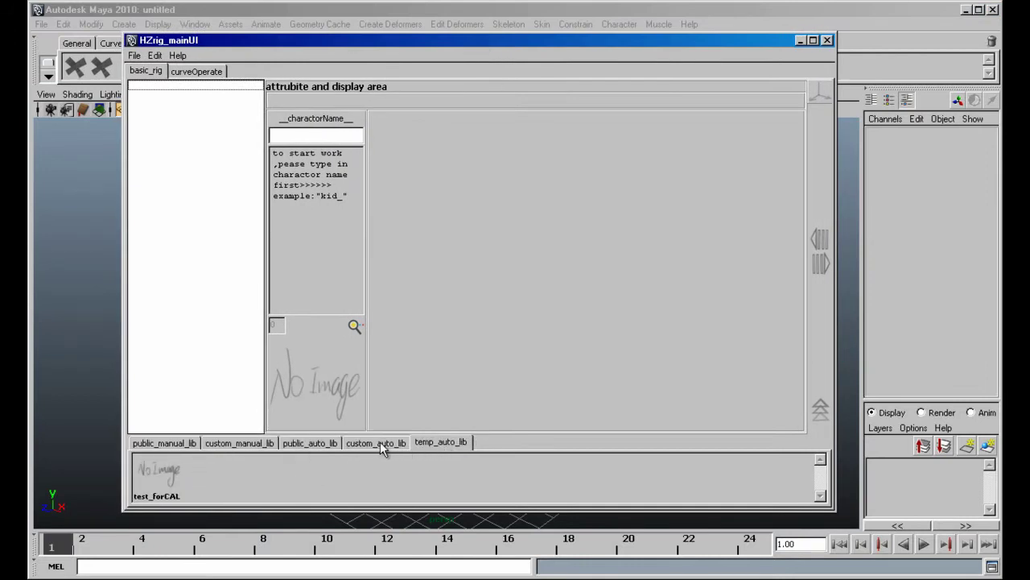
left_click(380, 446)
left_click(316, 447)
left_click(243, 446)
left_click(176, 448)
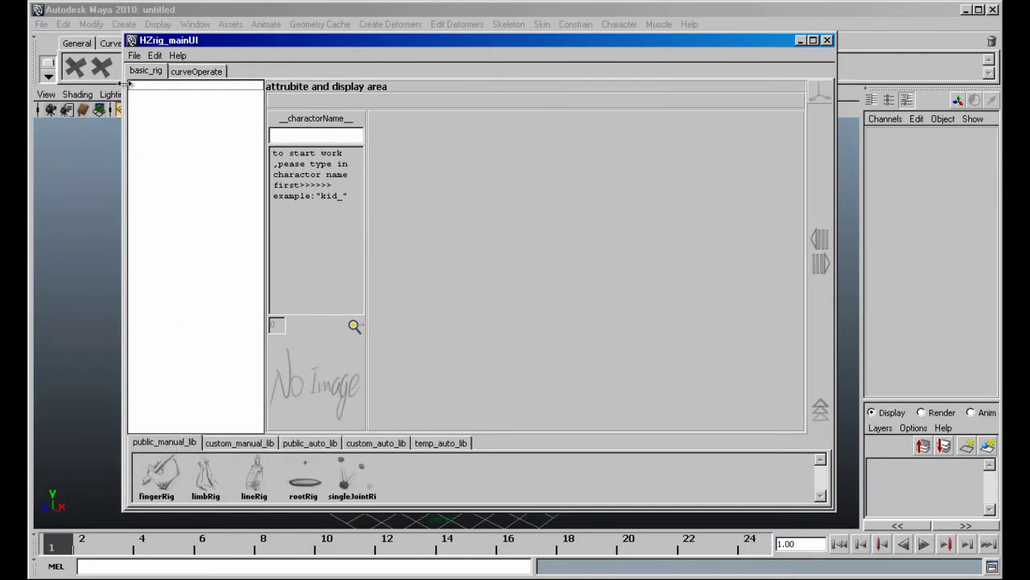
Expand the HZrig window, look over the curveOperate shapes and colours, and close the window.
left_click(137, 58)
left_click(820, 263)
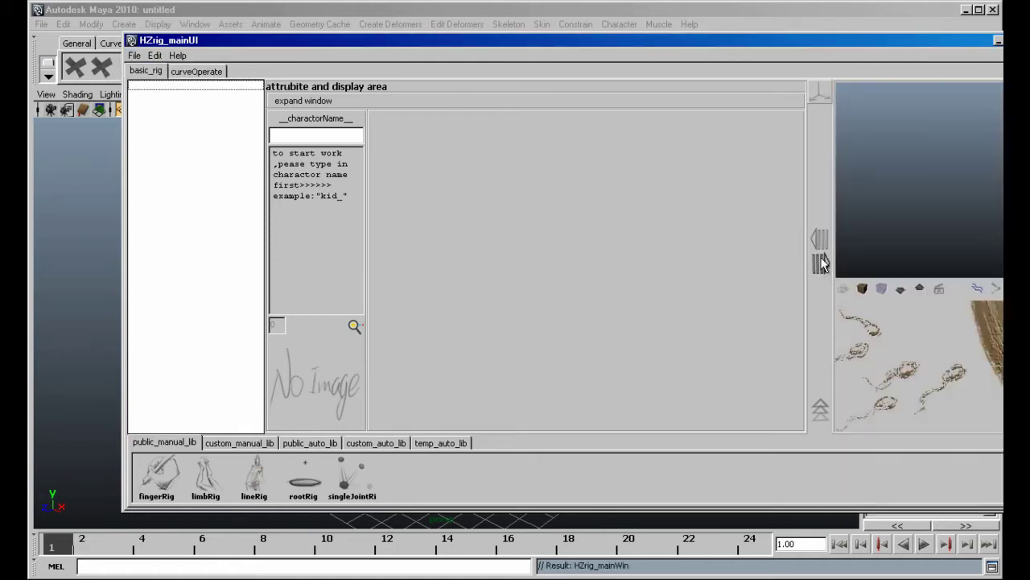
left_click_drag(720, 45, 656, 54)
left_click(141, 79)
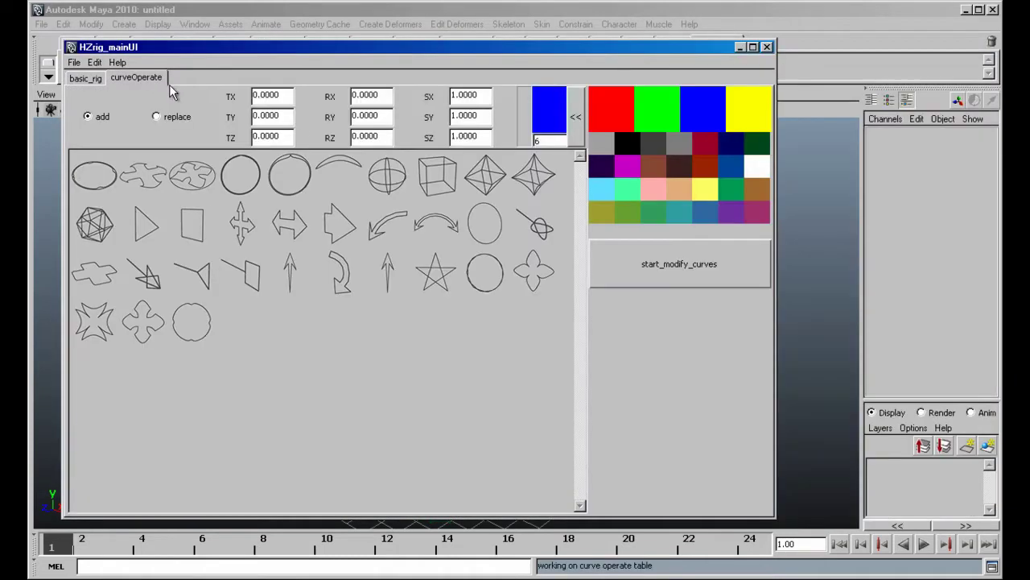
left_click(767, 48)
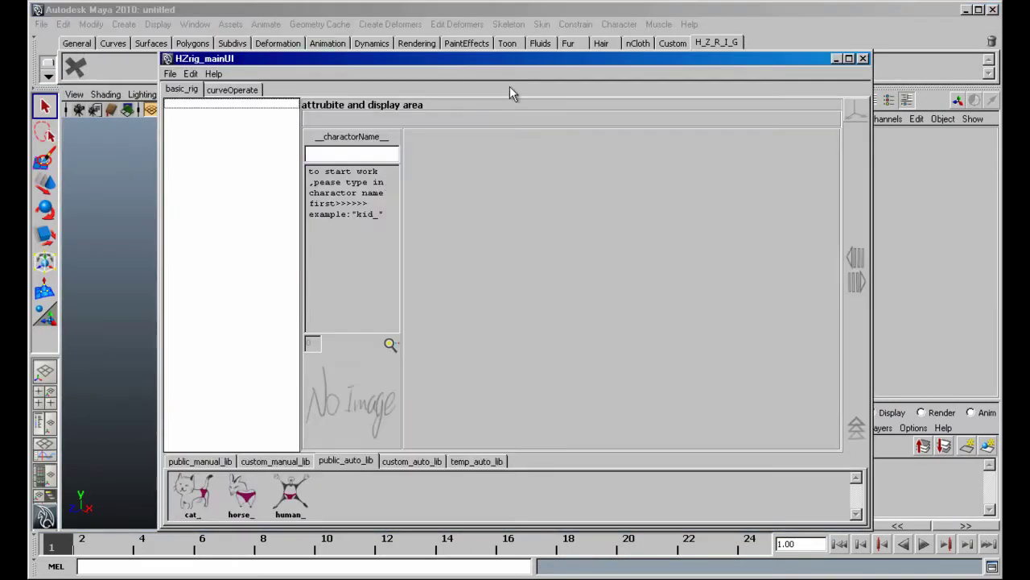
Load the human_ template from public_auto_lib, select all its parts in the list, and minimize the HZrig window.
left_click_drag(511, 60, 490, 42)
right_click(272, 477)
right_click_drag(271, 478, 269, 450)
left_click_drag(229, 87, 244, 254)
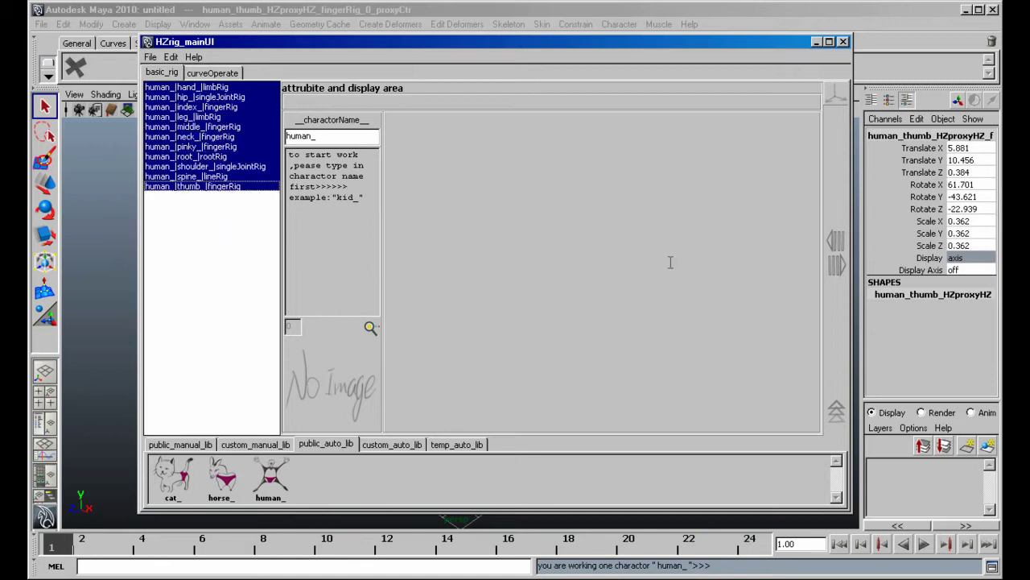
left_click_drag(663, 36, 573, 53)
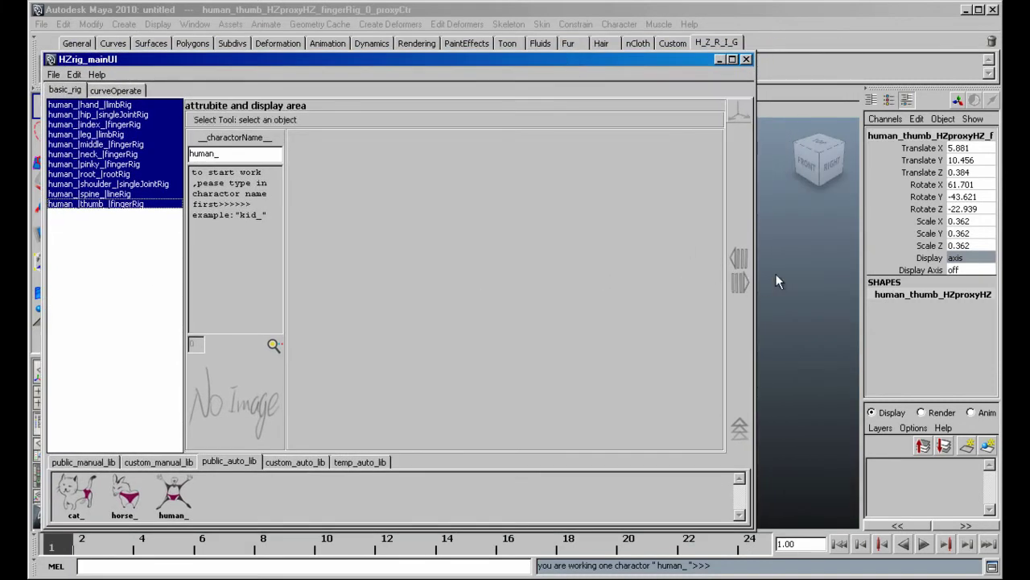
left_click(719, 60)
Select the human_leg proxy control and move it sideways along the X axis.
scroll(576, 233, "down", 3)
left_click_drag(576, 235, 602, 278, "alt")
scroll(605, 279, "up", 5)
middle_click_drag(610, 278, 589, 342, "alt")
scroll(620, 370, "down", 1)
left_click(528, 375)
scroll(586, 341, "down", 2)
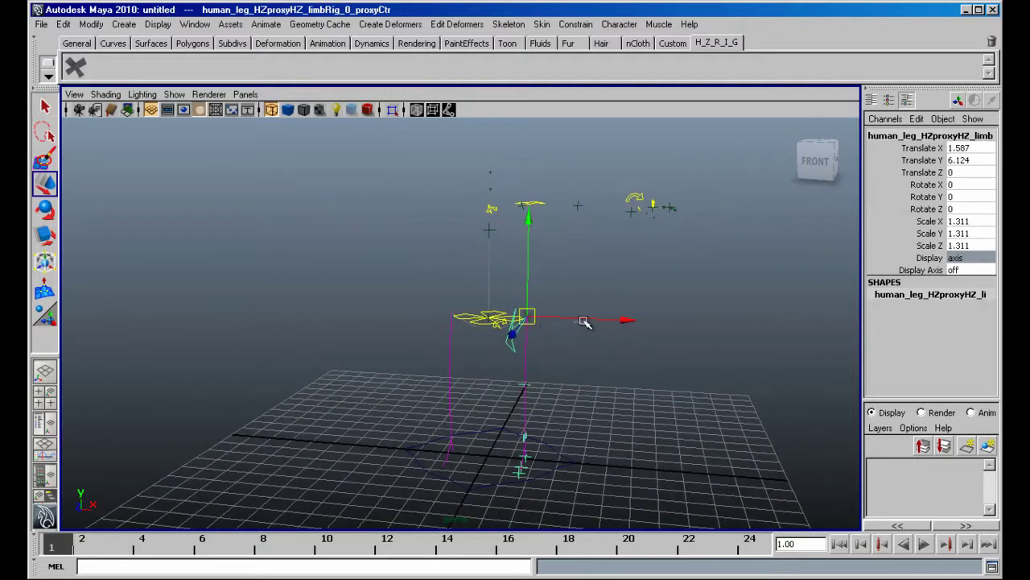
left_click(584, 321)
key("ctrl+z")
left_click_drag(584, 319, 594, 320)
left_click_drag(555, 272, 597, 303, "alt")
left_click_drag(641, 311, 649, 313)
left_click_drag(608, 264, 553, 289, "alt")
left_click(547, 183)
left_click(545, 185)
key("ctrl+z")
Scale the human_spine proxy control slightly and shift the leg proxy control a little along X.
left_click(519, 307)
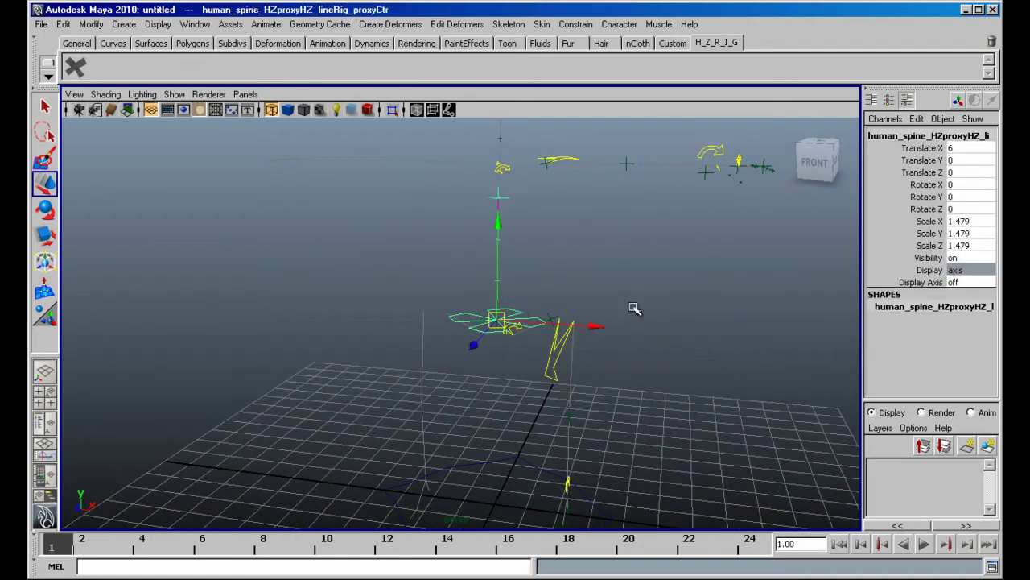
key("r")
middle_click_drag(669, 276, 653, 276)
left_click(554, 340)
key("w")
left_click_drag(659, 324, 647, 325)
Move the human_hip proxy's end control to about X 1.268, Y -0.09, Z -0.064, near the top of the leg.
right_click_drag(650, 328, 717, 385, "alt")
left_click(654, 365)
left_click(595, 318)
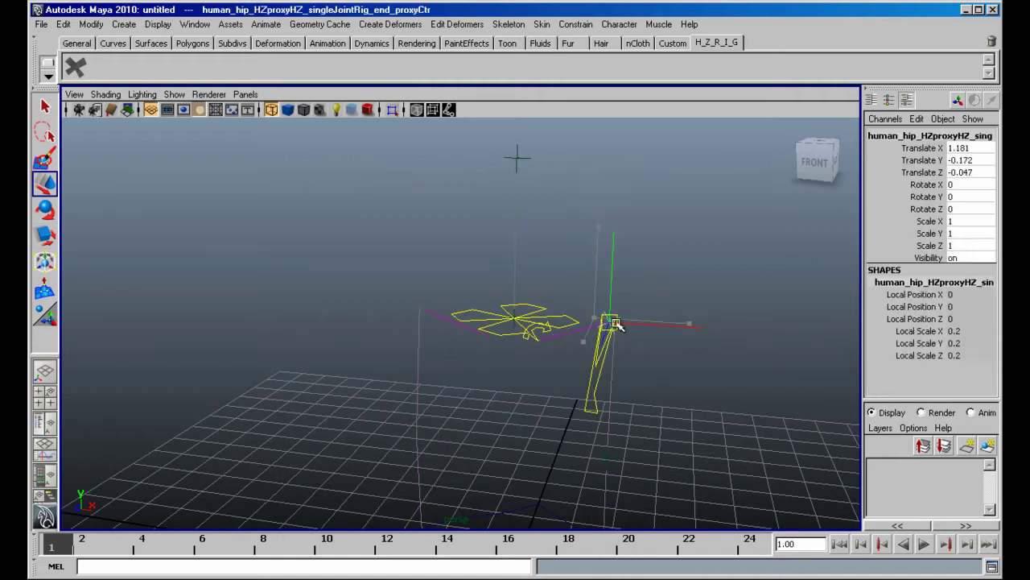
left_click_drag(620, 319, 547, 327, "alt")
right_click_drag(548, 326, 642, 335, "alt")
middle_click_drag(642, 336, 637, 333)
right_click_drag(637, 333, 456, 294, "alt")
left_click_drag(457, 294, 531, 233, "alt")
middle_click_drag(531, 233, 531, 265, "alt")
left_click_drag(532, 265, 242, 295, "alt")
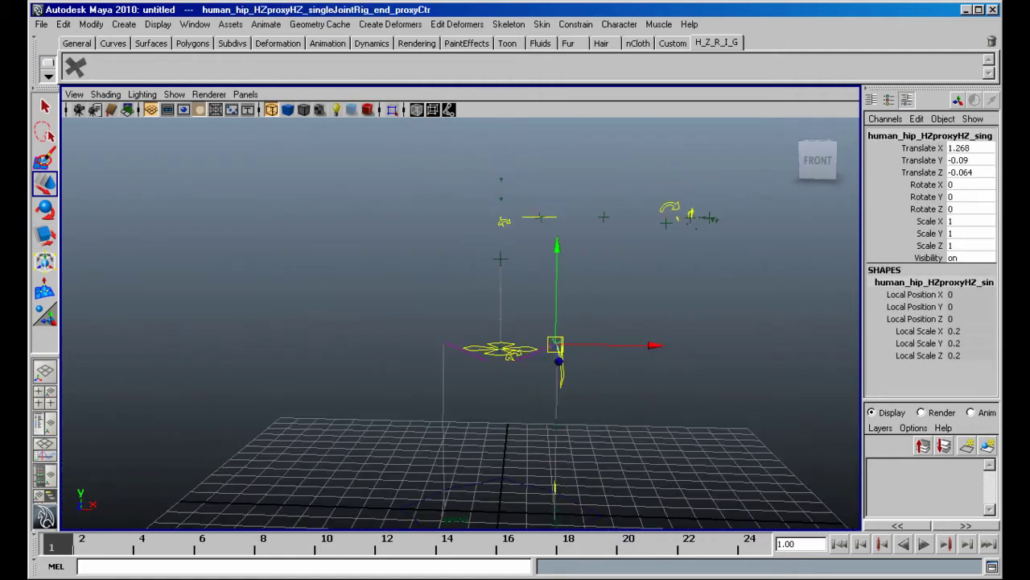
Restore and expand the HZrig window, show the proxy joint axes, and inspect them in the preview.
key("alt+Tab")
left_click(736, 286)
left_click_drag(687, 61, 508, 78)
left_click(564, 135)
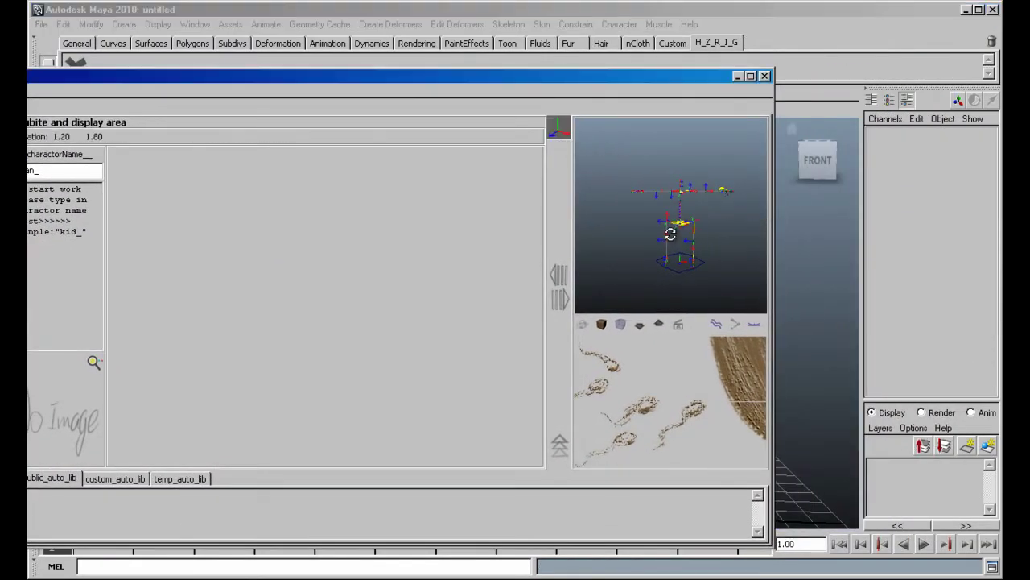
scroll(671, 247, "down", 5)
left_click_drag(680, 262, 662, 234, "alt")
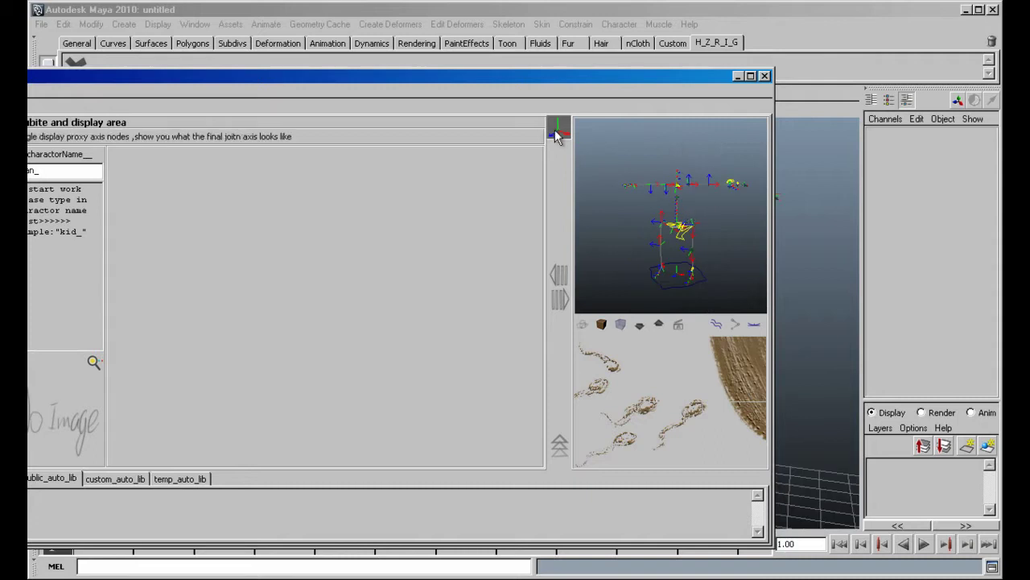
Build the human rig from the proxies with Rig it and minimize the HZrig window.
left_click(610, 374)
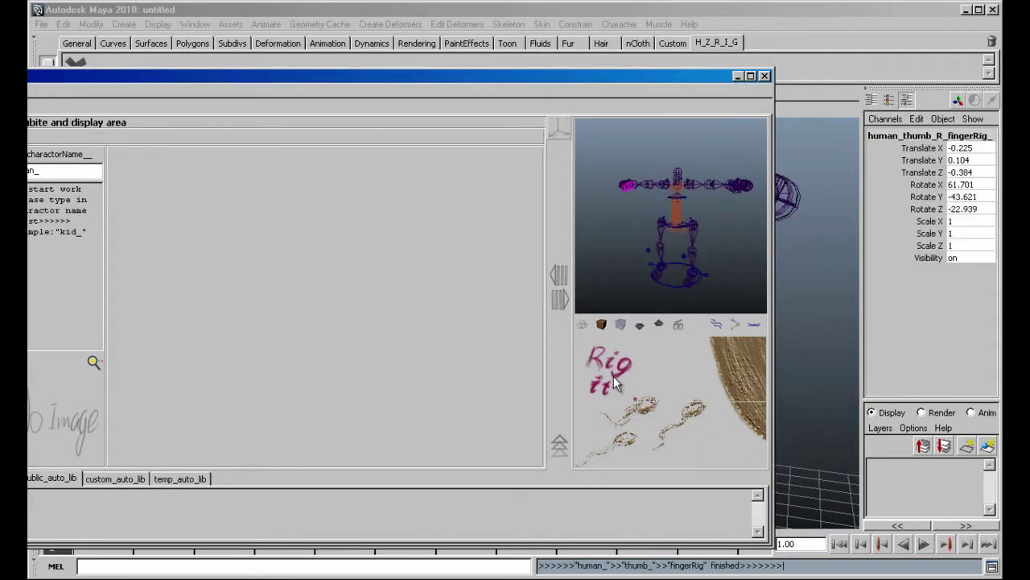
left_click(738, 77)
scroll(475, 279, "down", 3)
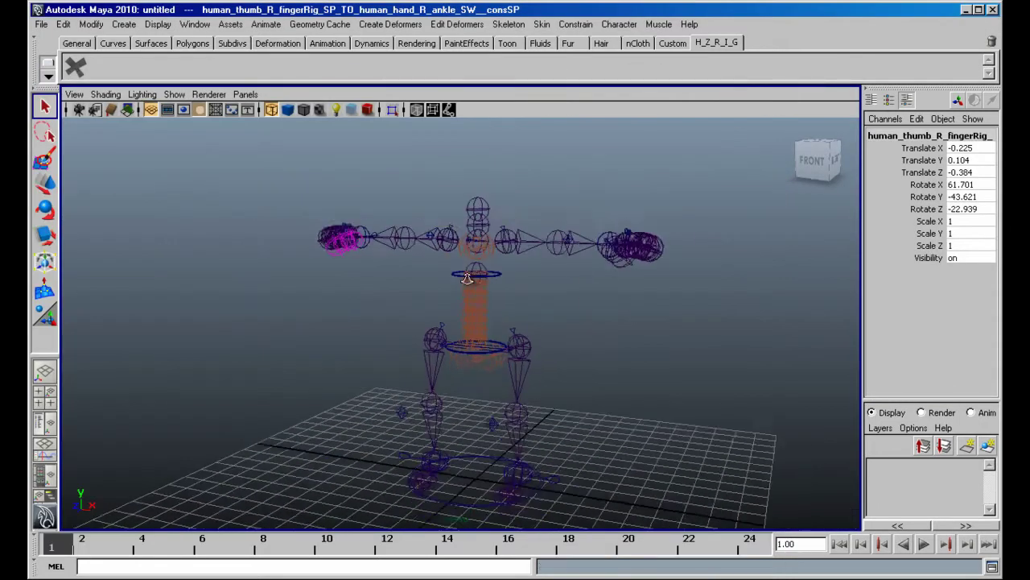
left_click_drag(474, 278, 455, 285, "alt")
Set the joint display scale to 0.1 and close the Joint Display Scale window.
left_click(158, 24)
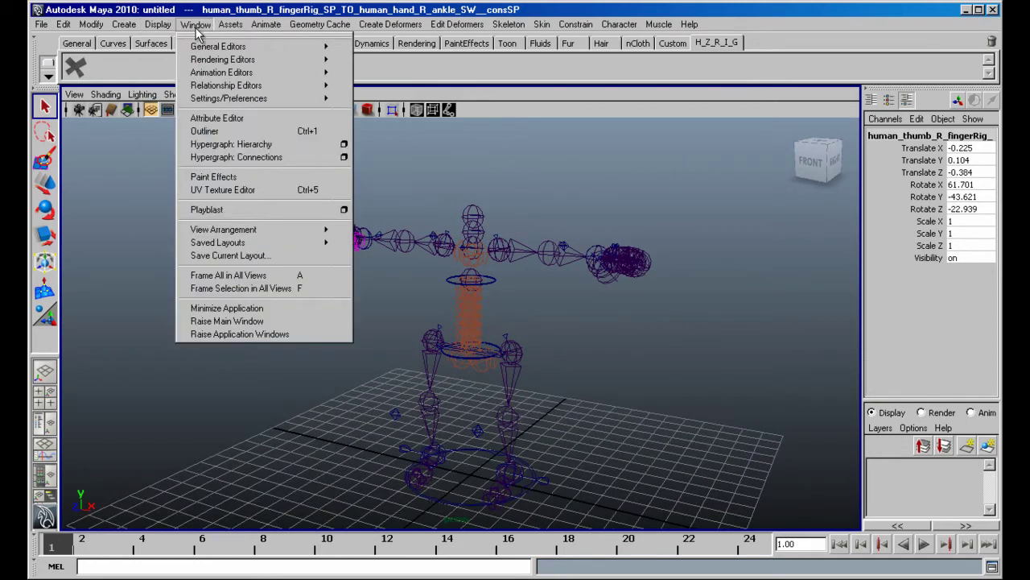
mouse_move(208, 216)
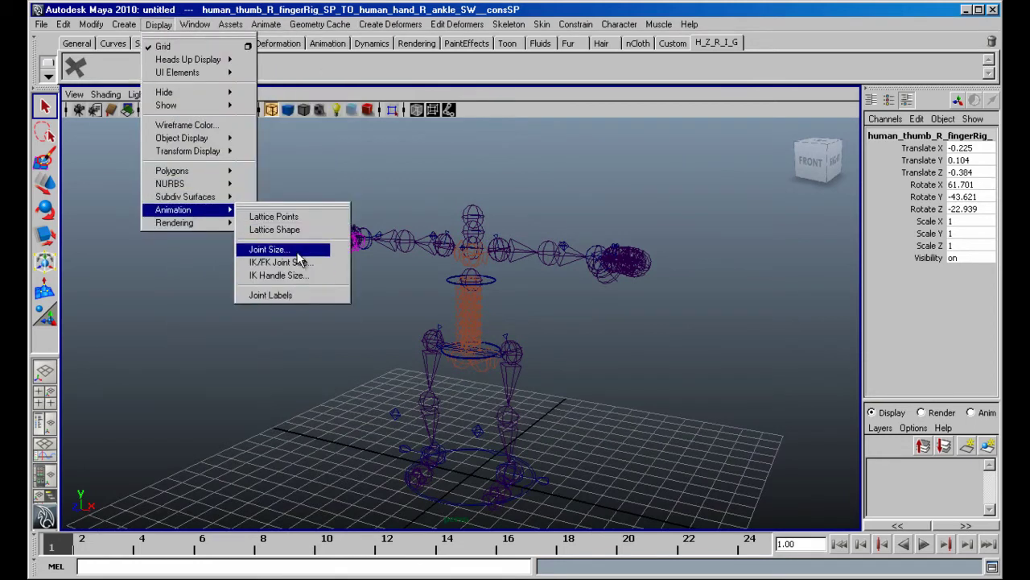
left_click(294, 251)
left_click(406, 122)
type(".1")
key("Return")
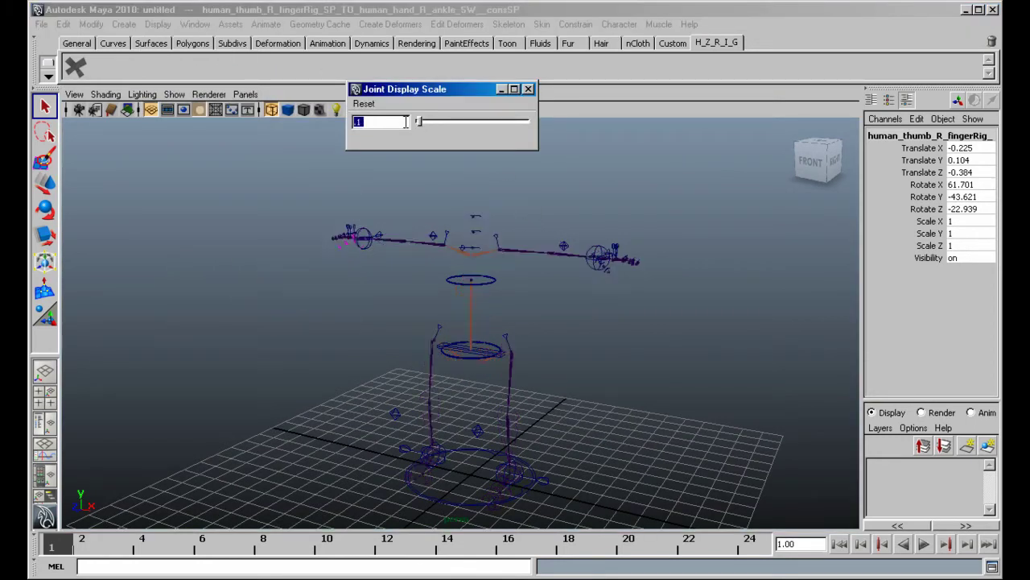
left_click(528, 89)
Test the left arm by moving its hand IK control and elbow control, undoing each move.
left_click_drag(420, 302, 523, 251, "alt")
right_click_drag(523, 251, 648, 245, "alt")
left_click(702, 202)
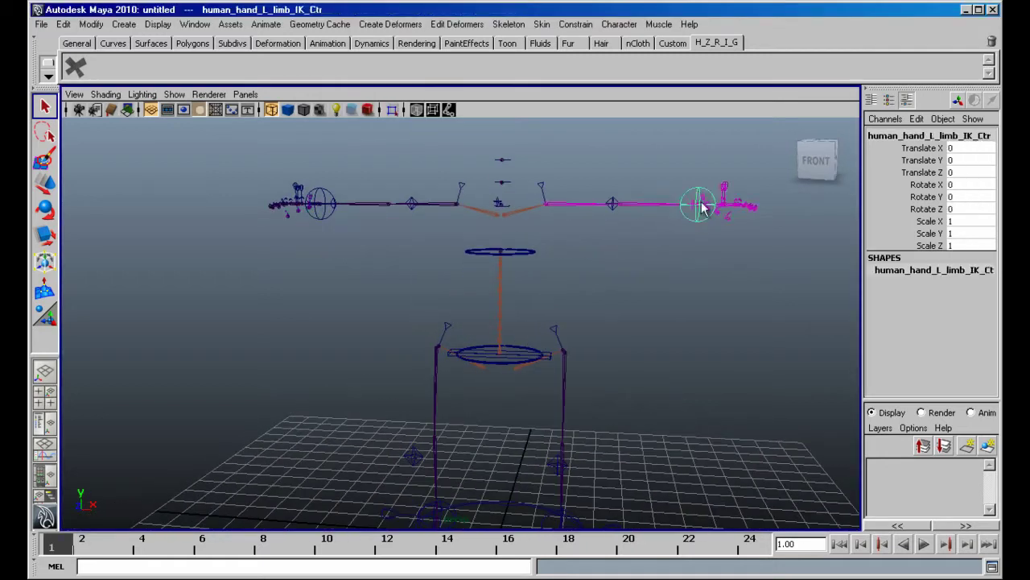
left_click_drag(702, 202, 684, 318, "alt")
key("w")
mouse_move(684, 319)
middle_mouse_down()
mouse_move(652, 319)
mouse_move(684, 312)
middle_mouse_up()
key("ctrl+z")
left_click(624, 217)
left_click_drag(702, 282, 667, 259, "alt")
middle_click_drag(667, 305, 668, 319)
key("ctrl+z")
left_click_drag(679, 274, 719, 266, "alt")
Try adjusting the IK FK attribute on the left hand's driven control and clear the selection.
left_click(709, 314)
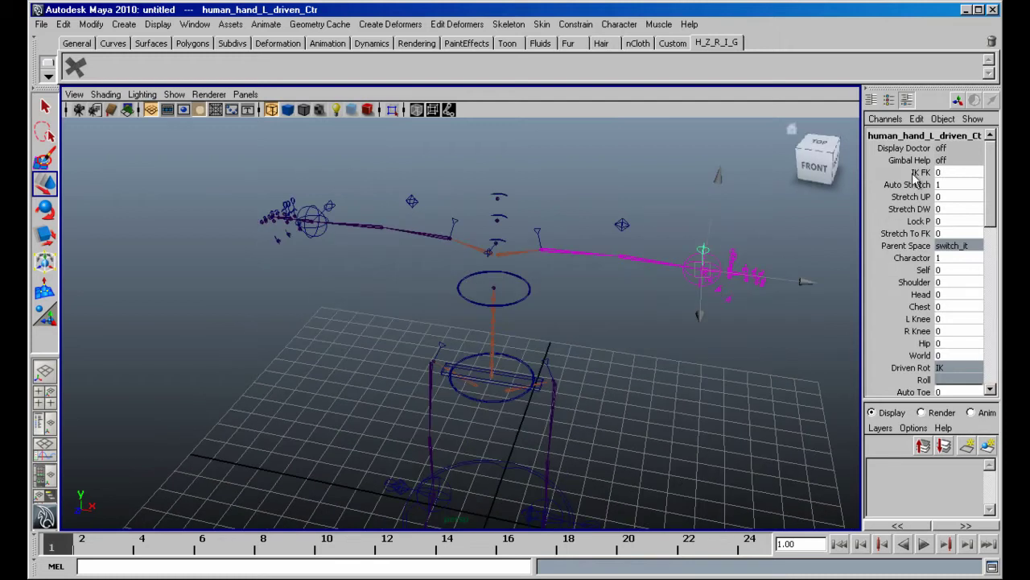
left_click(917, 173)
middle_click_drag(594, 285, 557, 286)
left_click_drag(552, 327, 545, 270, "alt")
right_click_drag(544, 270, 472, 313, "alt")
key("w")
left_click(364, 360)
left_click_drag(330, 391, 320, 447, "alt")
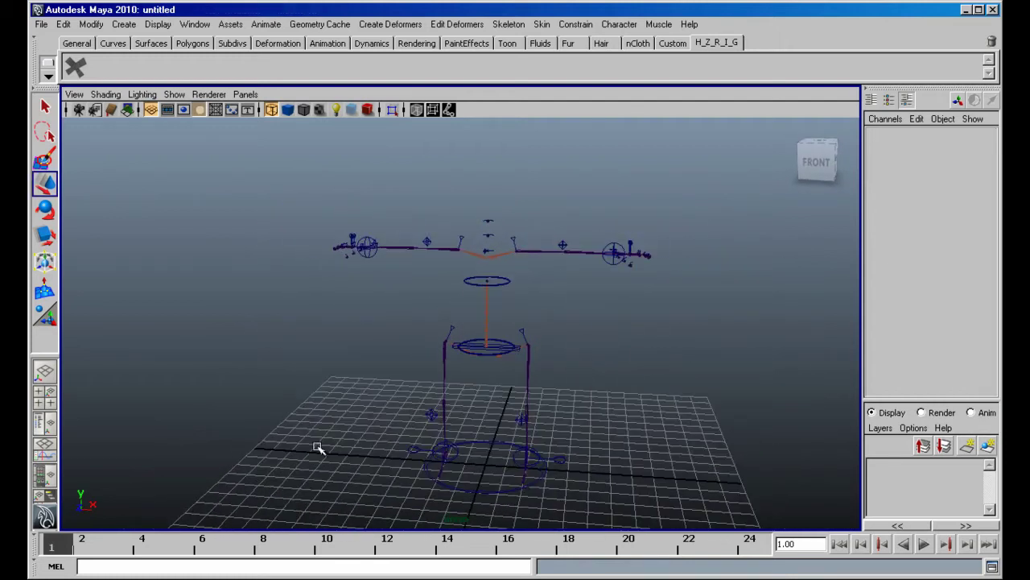
Launch the HZrigSecond bendRig window with Crazy Rig, minimize the main HZrig window, and move the bendRig window aside.
key("alt+Tab")
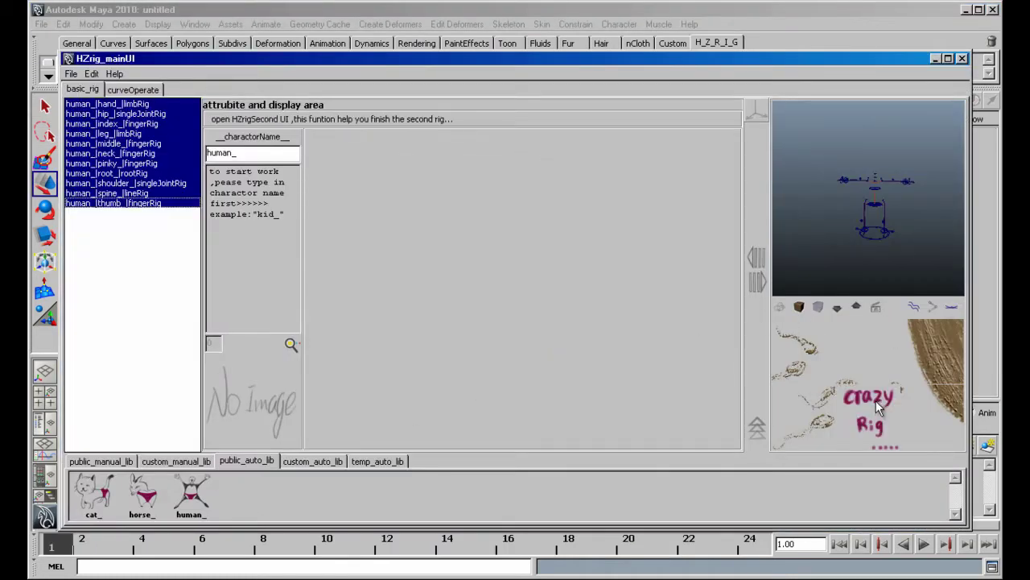
left_click(876, 402)
left_click(935, 59)
left_click_drag(443, 87, 193, 130)
Assign human_hand_L_upLimb_SW, human_hand_L_dwLimb_SW and human_hand_L_ankle_SW as the three bend rig joints.
left_click_drag(412, 251, 451, 291, "alt")
right_click_drag(450, 292, 639, 253, "alt")
left_click(630, 208)
middle_click_drag(624, 214, 599, 265, "alt")
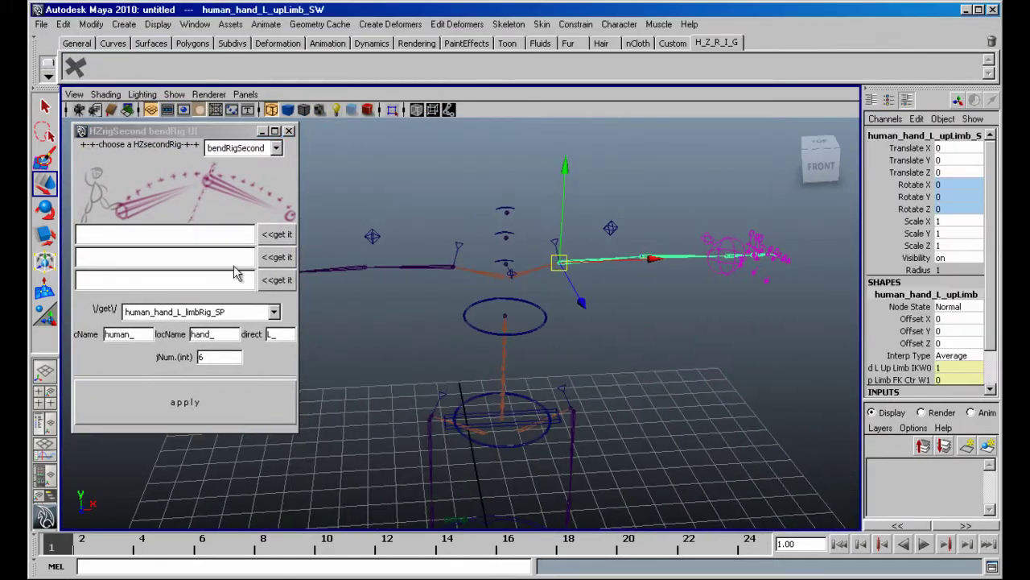
left_click(278, 234)
left_click_drag(667, 300, 649, 296, "alt")
left_click(644, 271)
left_click(285, 257)
right_click_drag(676, 294, 733, 293, "alt")
middle_click_drag(732, 293, 558, 291, "alt")
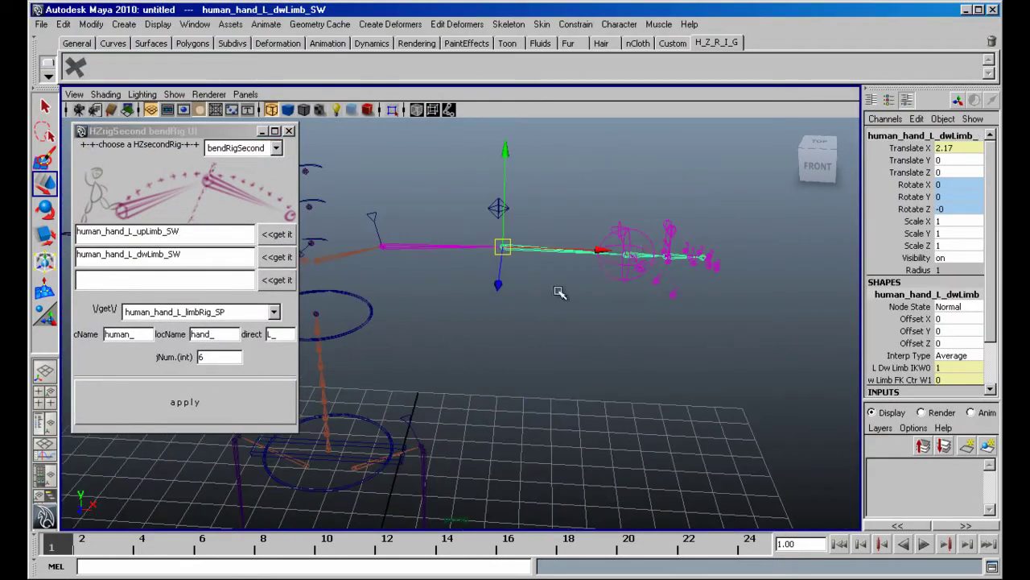
left_click(649, 255)
left_click(279, 280)
Apply the left arm bend rig with human_hand_L_limbRig_SP and jNum set to 12.
left_click(274, 312)
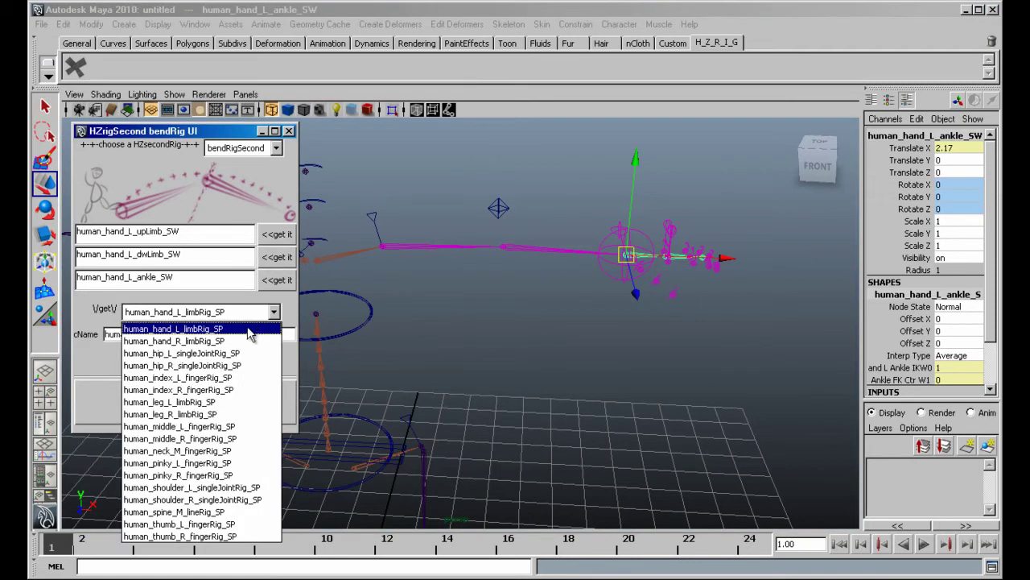
left_click(248, 327)
left_click(223, 358)
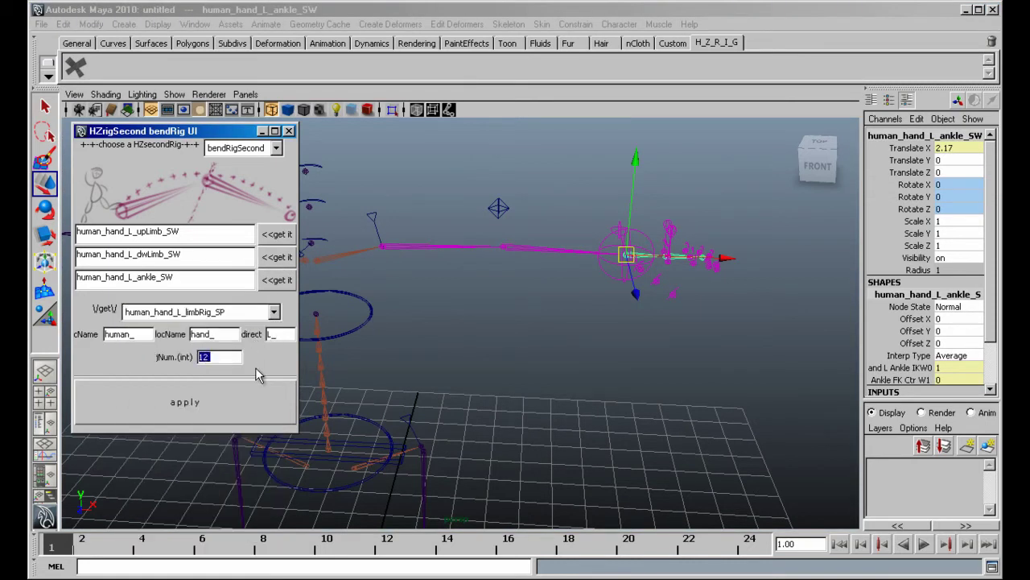
left_click(211, 393)
Assign human_hand_R_upLimb_SW, human_hand_R_dwLimb_SW and human_hand_R_ankle_SW as the three bend rig joints.
middle_click_drag(583, 308, 789, 317, "alt")
right_click_drag(789, 318, 516, 314, "alt")
left_click(511, 249)
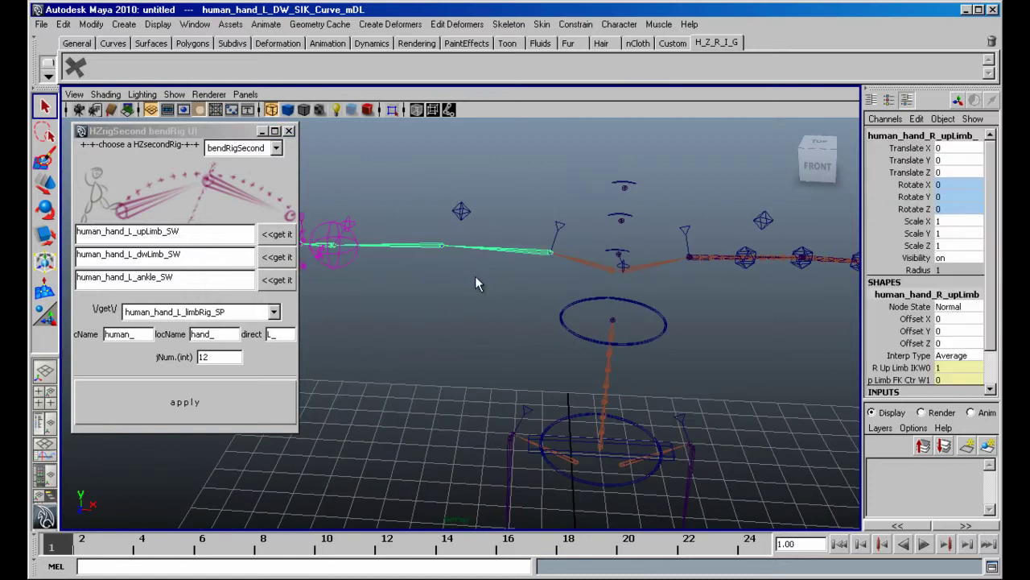
left_click(282, 234)
left_click(386, 245)
left_click(277, 257)
middle_click_drag(418, 262, 505, 275, "alt")
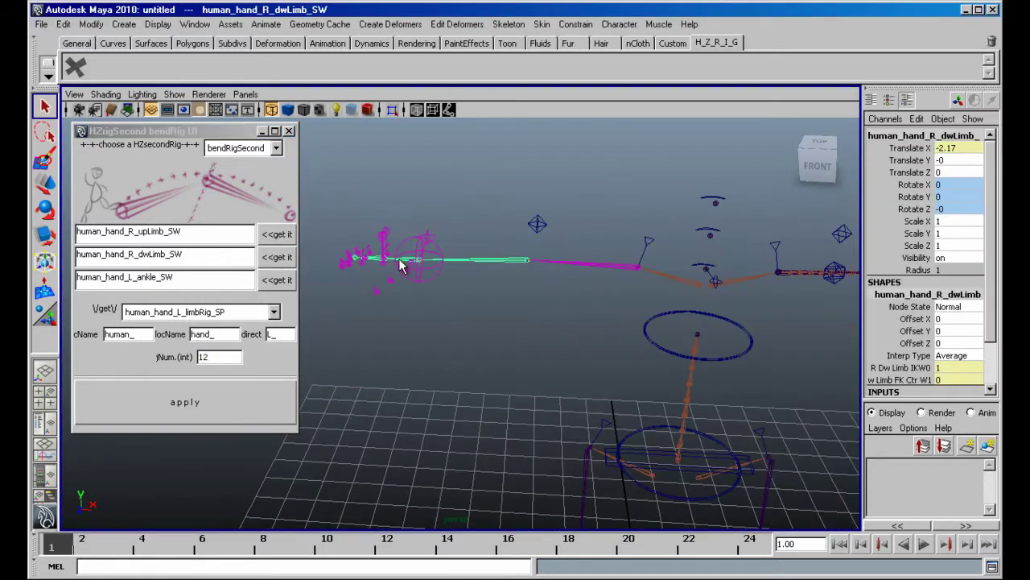
left_click(398, 259)
left_click(276, 283)
right_click_drag(366, 324, 326, 329, "alt")
Choose human_hand_R_limbRig_SP and apply the bend rig to the right arm.
left_click(274, 312)
left_click(248, 340)
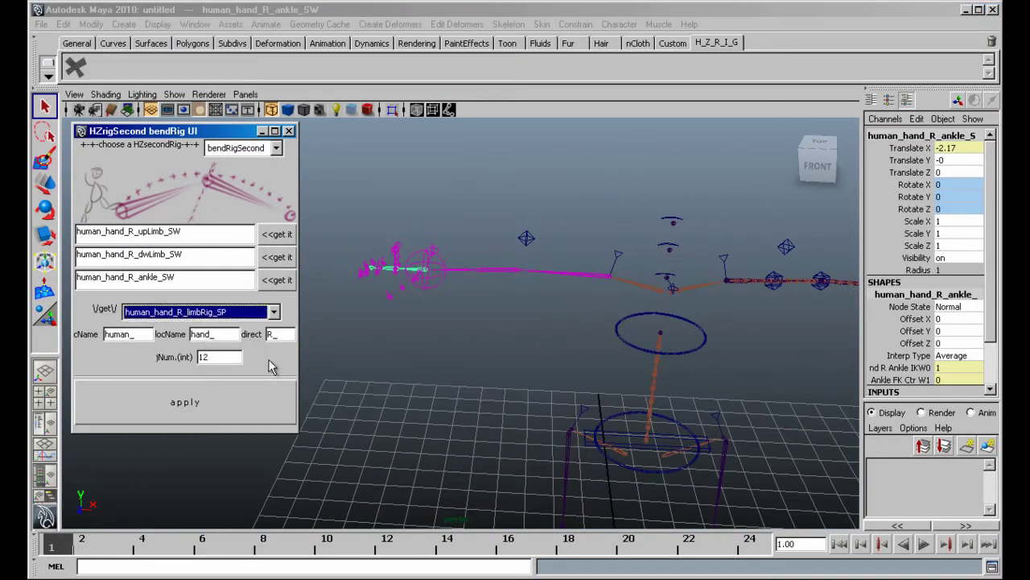
left_click(262, 393)
Assign human_leg_L_upLimb_SW, human_leg_L_dwLimb_SW and human_leg_L_ankle_SW as the three bend rig joints.
middle_click_drag(619, 483, 471, 221, "alt")
right_click_drag(491, 226, 445, 227, "alt")
left_click_drag(535, 402, 475, 326, "alt")
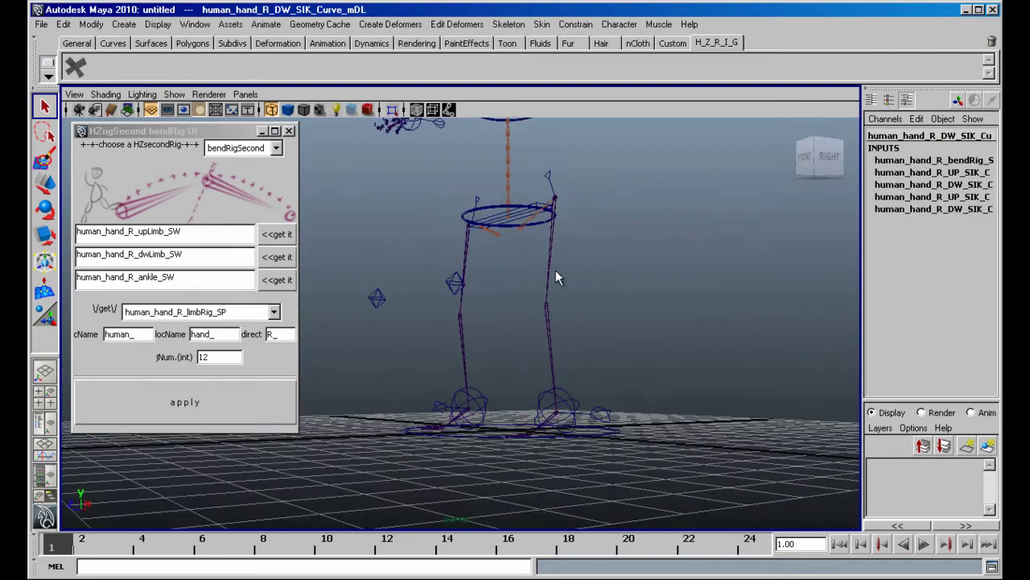
left_click_drag(556, 269, 587, 294, "alt")
left_click(565, 270)
left_click(277, 235)
left_click(563, 341)
left_click(277, 257)
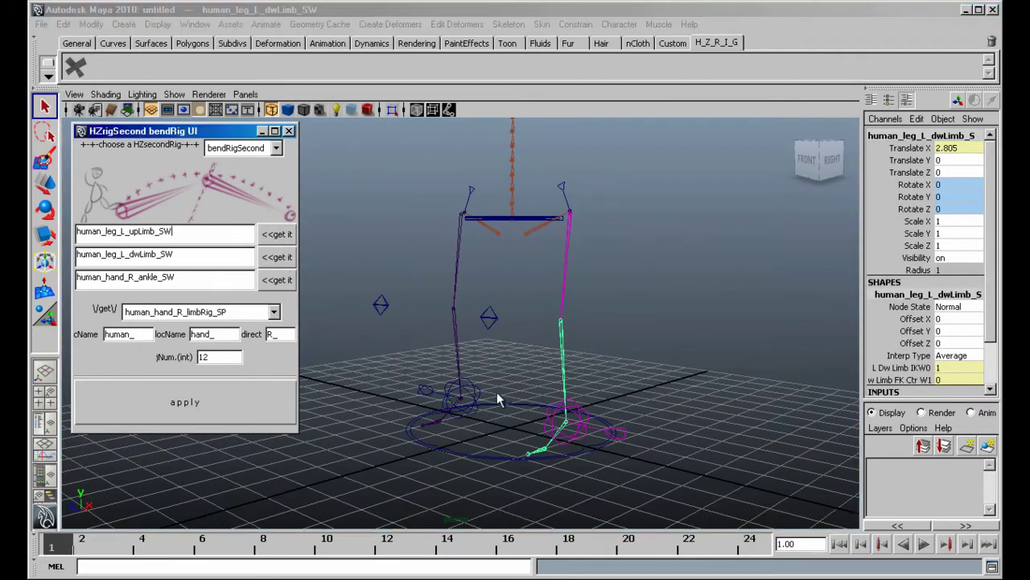
left_click(561, 430)
left_click(282, 280)
Choose human_hip_L_singleJointRig_SP with jNum set to 8 and apply the bend rig to the left leg.
left_click(272, 312)
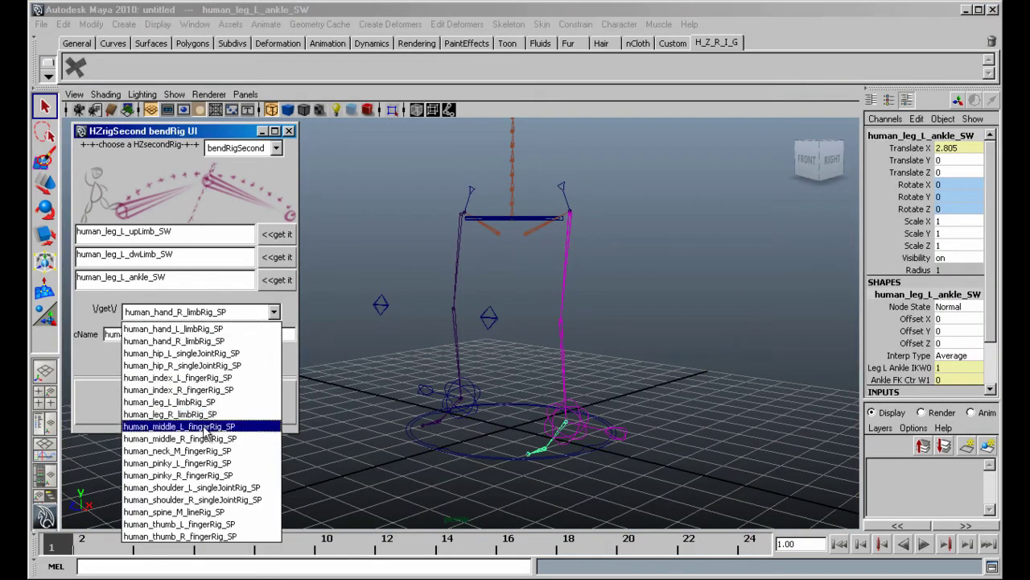
left_click(207, 354)
double_click(231, 357)
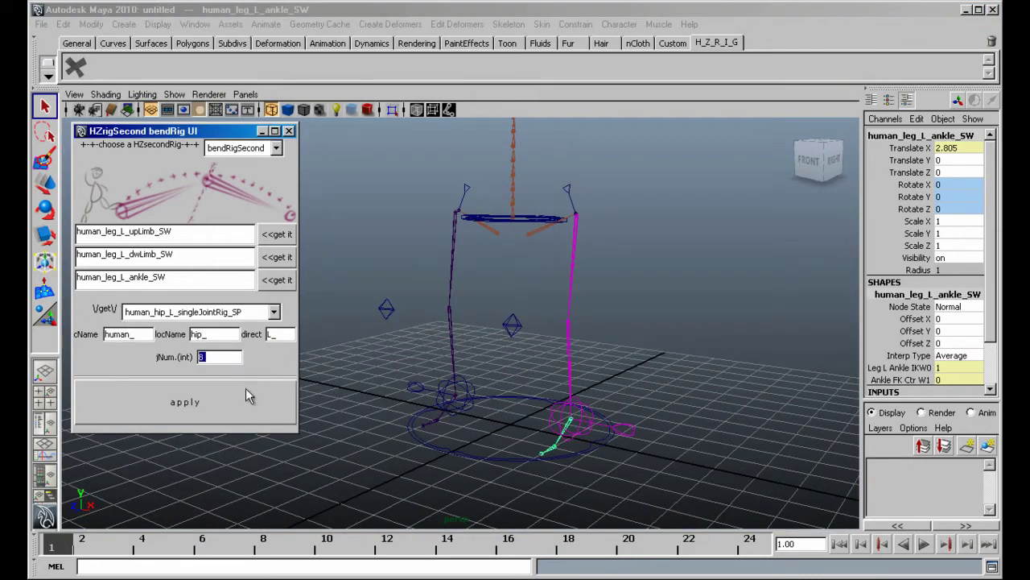
left_click(245, 390)
Assign human_leg_R_upLimb_SW, human_leg_R_dwLimb_SW and human_leg_R_ankle_SW as the three bend rig joints.
left_click(452, 270)
left_click(280, 236)
left_click(451, 344)
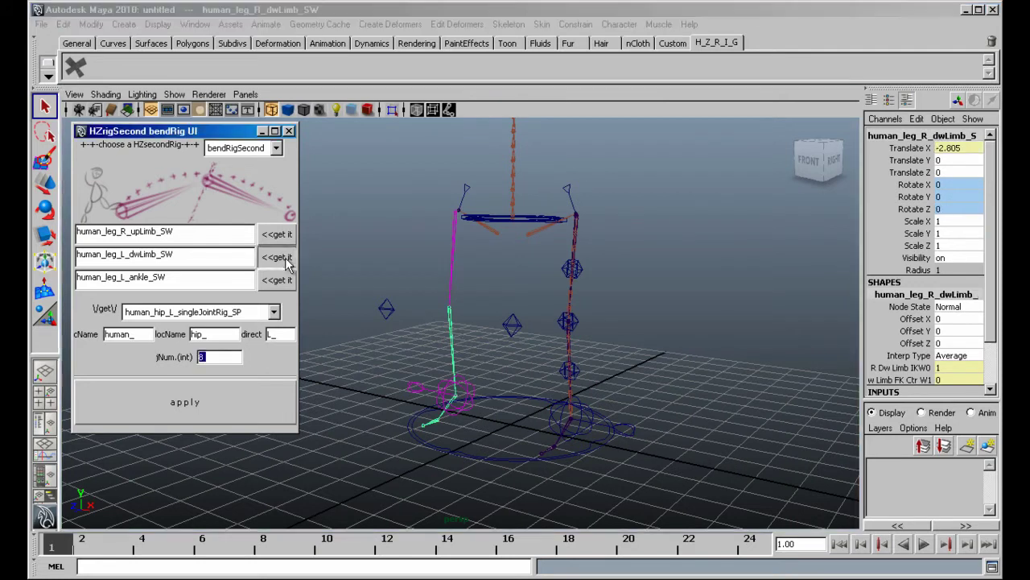
left_click(278, 258)
left_click(448, 405)
left_click(449, 402)
left_click(276, 279)
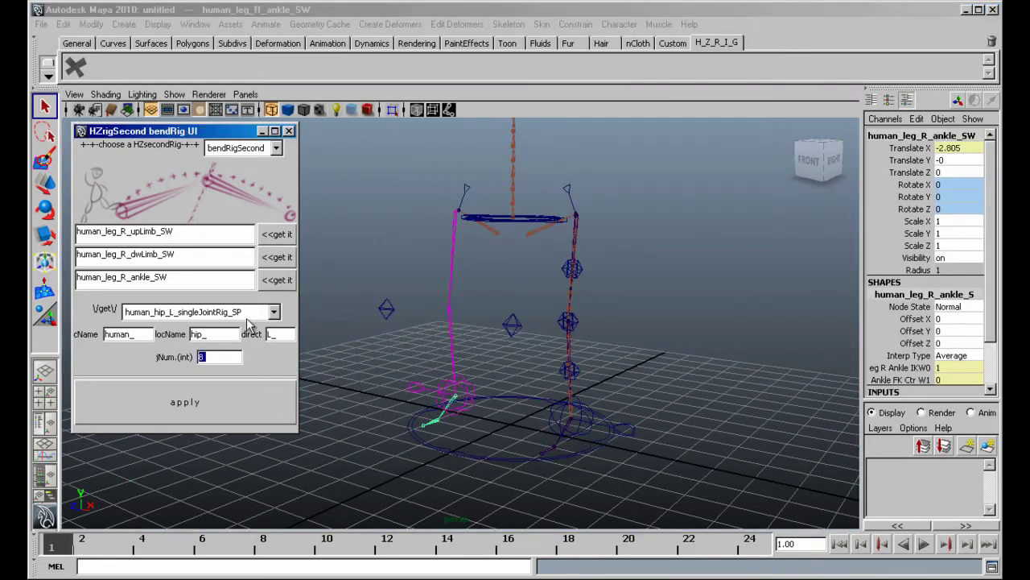
Choose human_hip_R_singleJointRig_SP, apply the bend rig to the right leg with jNum 8, and close the bend rig window.
left_click(274, 311)
left_click(242, 366)
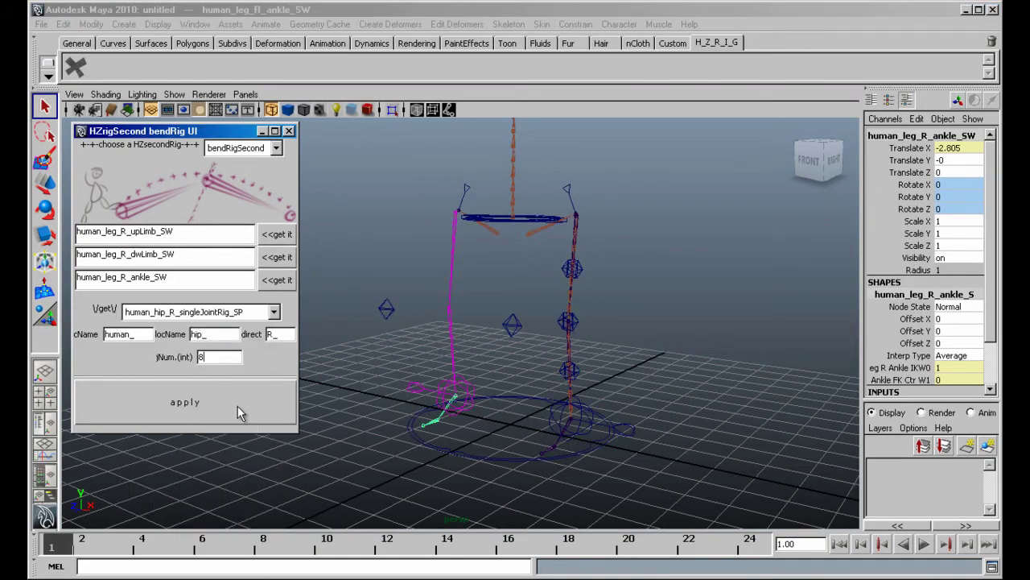
left_click(237, 406)
left_click(289, 131)
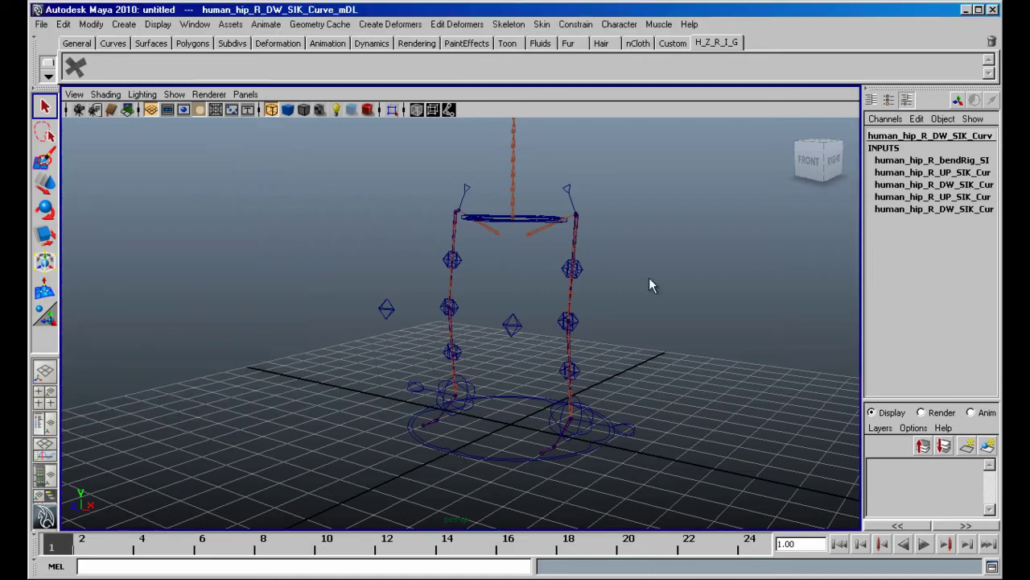
Finalize the human_ rig from the HZrig main window so its controls are colour-coded by side, and close that window.
right_click_drag(648, 277, 447, 249, "alt")
middle_click_drag(448, 250, 444, 311, "alt")
left_click_drag(444, 312, 555, 322, "alt")
left_click(108, 576)
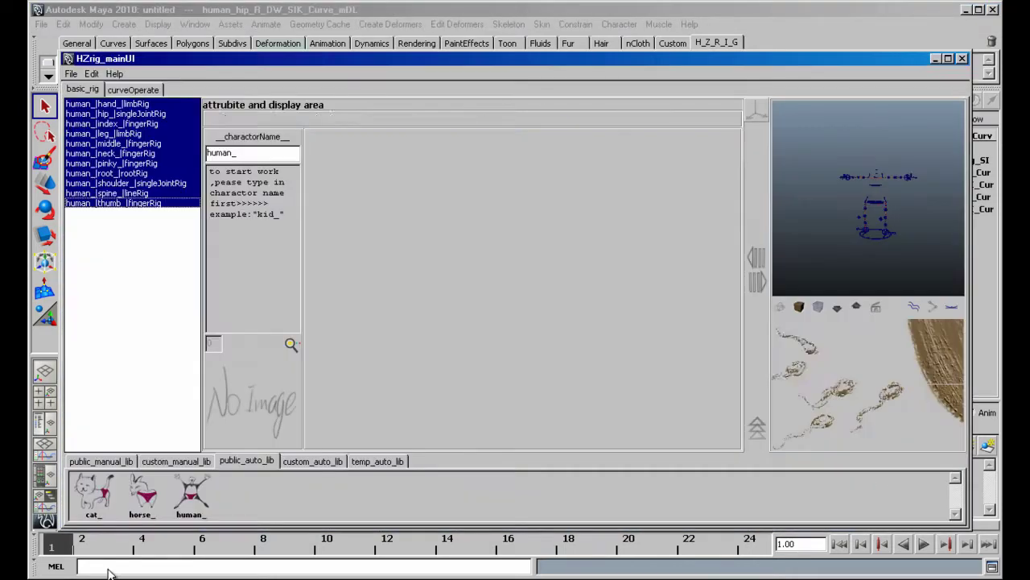
left_click(937, 357)
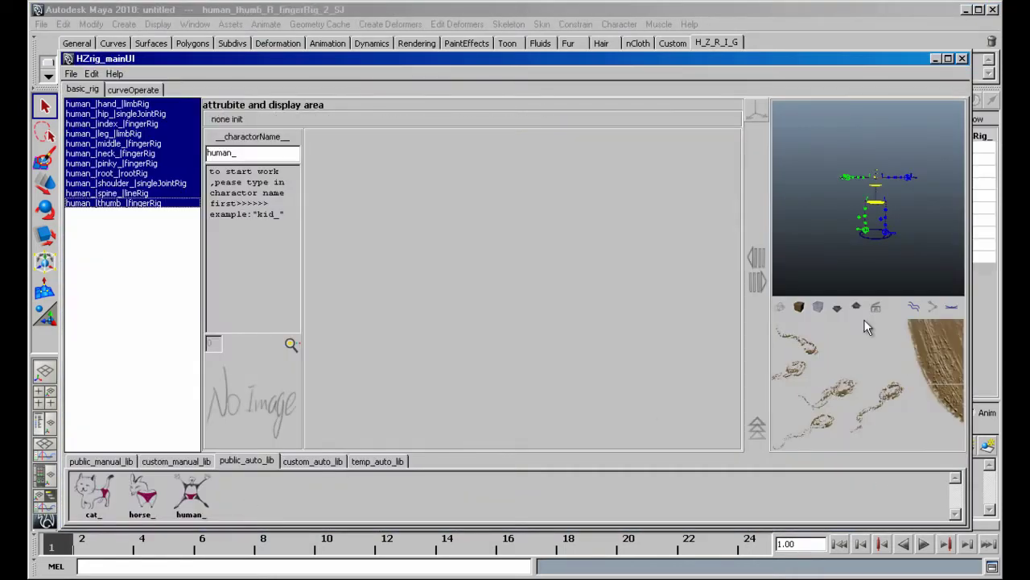
left_click(963, 59)
left_click_drag(662, 302, 626, 387, "alt")
left_click(627, 386)
right_click_drag(626, 386, 746, 373, "alt")
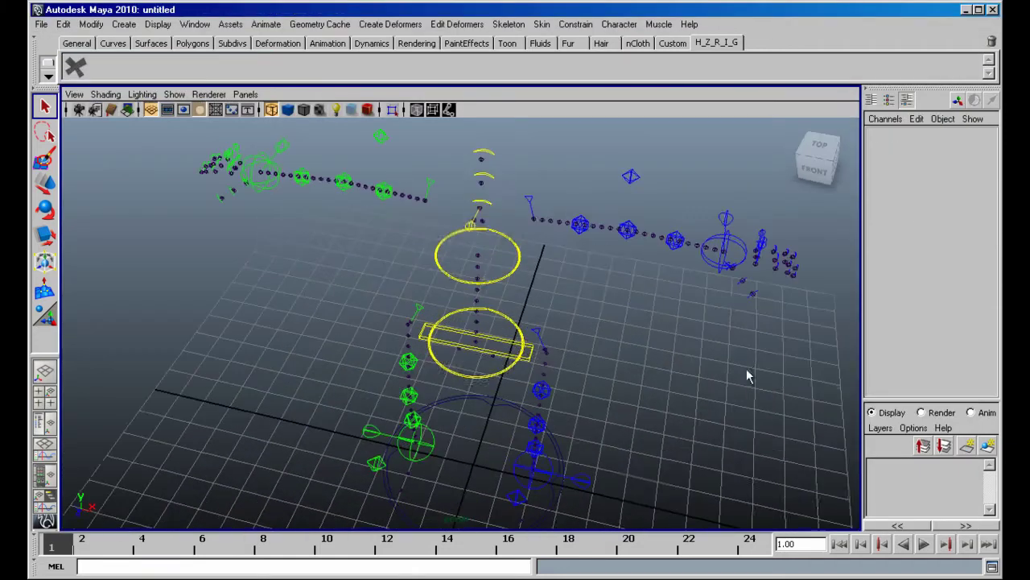
Try moving the left hand's IK control human_hand_L_limb_IK_Ctr and undo the move.
left_click(744, 244)
left_click_drag(699, 331, 711, 322, "alt")
key("w")
middle_click_drag(711, 322, 649, 390)
key("z")
middle_click_drag(699, 278, 616, 343, "alt")
right_click_drag(616, 343, 632, 338, "alt")
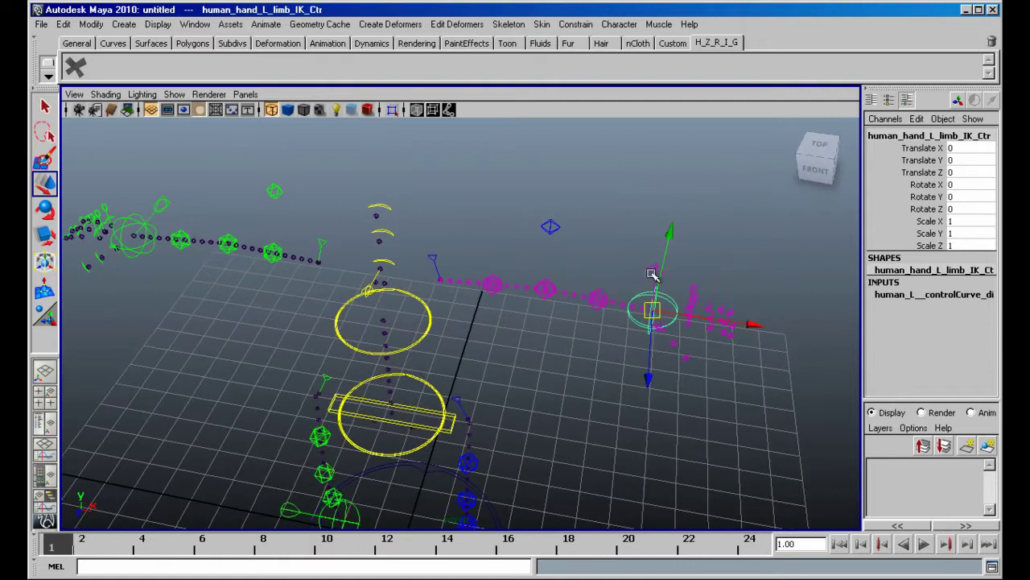
Try Stretch UP at 1.9 on human_hand_L_driven_Ctr, undo it, and try Stretch DW.
left_click(654, 272)
left_click(915, 187)
left_click(915, 198)
right_click_drag(507, 366, 543, 365, "alt")
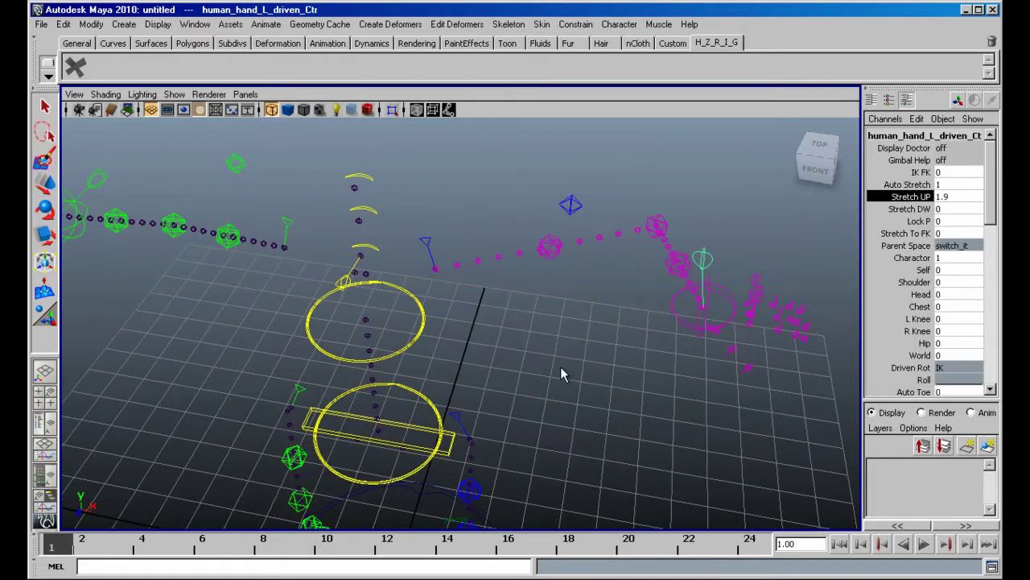
left_click(906, 208)
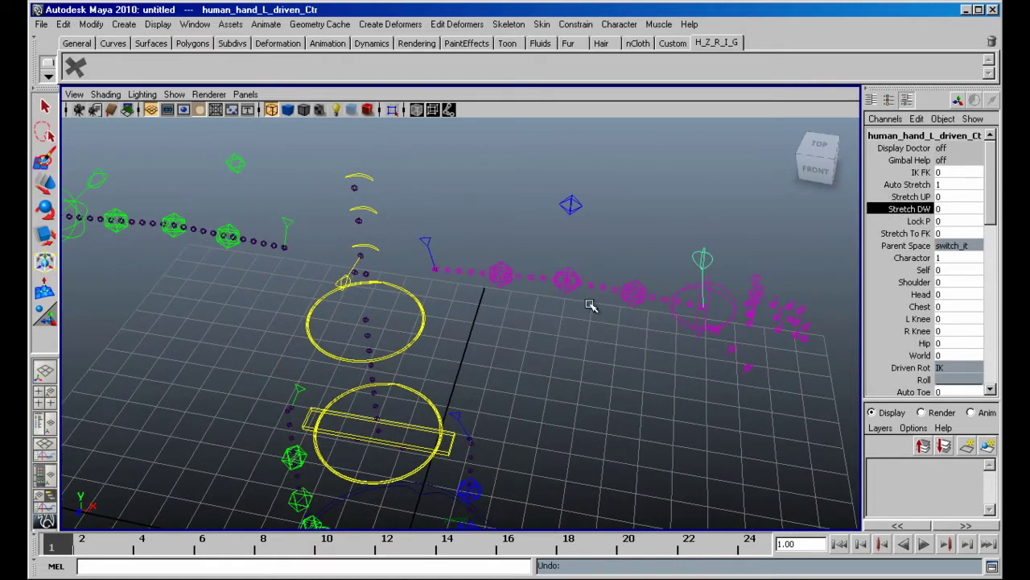
Try Lock P at 1 on the left hand's driven control, inspect the elbow at its pole control, and restore it to 0.
left_click(922, 221)
left_click_drag(587, 228, 501, 256, "alt")
middle_click_drag(502, 255, 419, 270, "alt")
right_click_drag(418, 270, 557, 269, "alt")
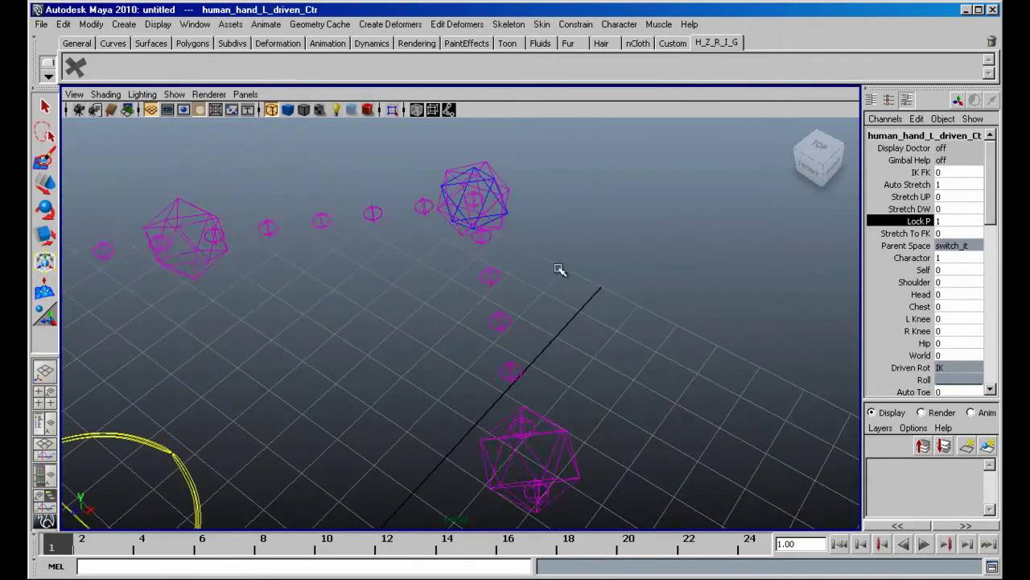
left_click(557, 269)
key("w")
left_click(510, 210)
right_click_drag(510, 234, 447, 336, "alt")
left_click_drag(448, 338, 811, 244, "alt")
left_click(624, 296)
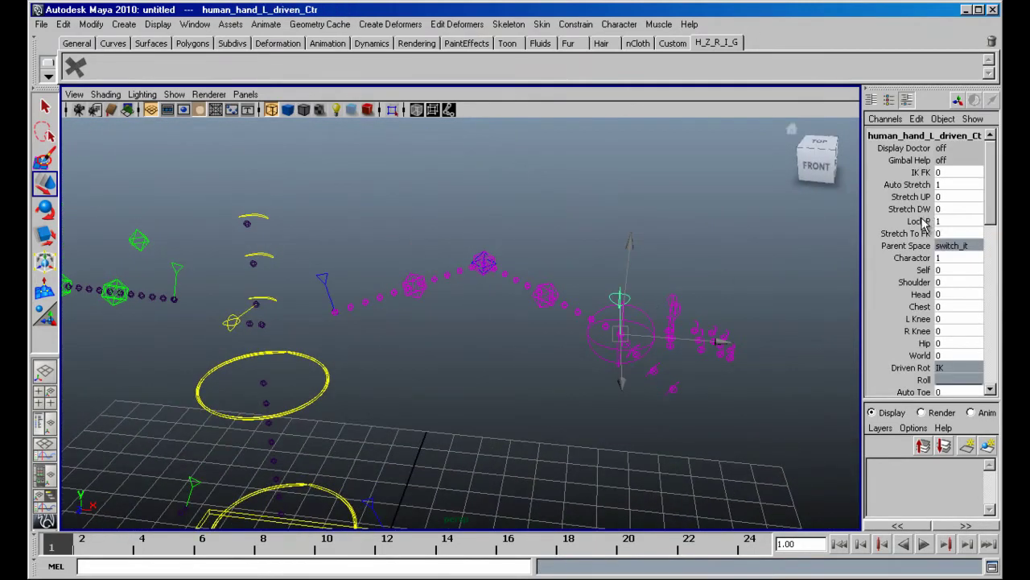
left_click(924, 221)
middle_click_drag(711, 219, 696, 227)
Try Palm Roll at negative values down to about -6.8 on the left hand's driven control with Auto Toe off.
middle_click_drag(629, 282, 711, 230, "alt")
scroll(923, 260, "down", 1)
scroll(922, 260, "down", 1)
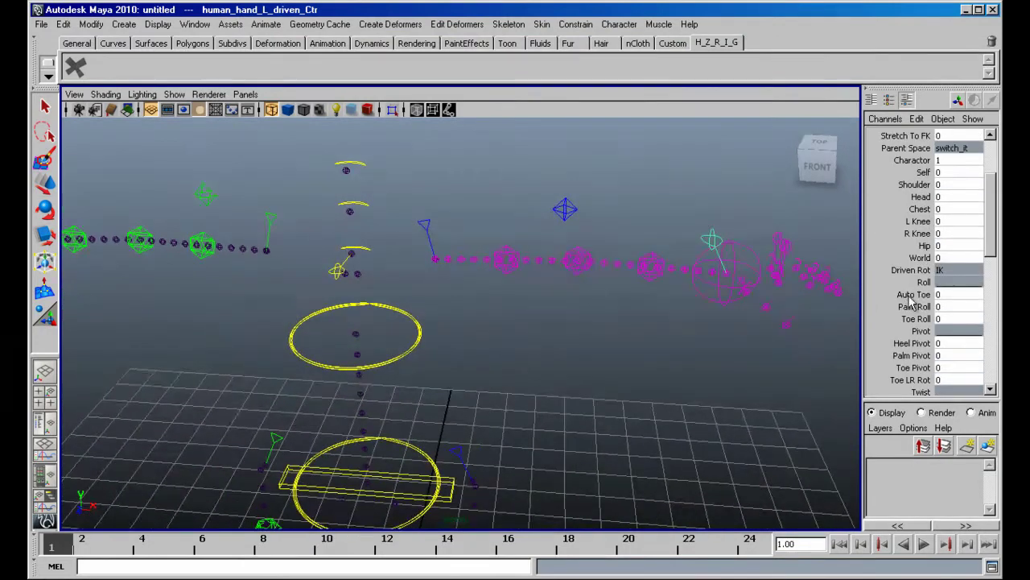
left_click(910, 295)
middle_click_drag(612, 320, 570, 323, "alt")
left_click(912, 306)
middle_click_drag(632, 337, 628, 336)
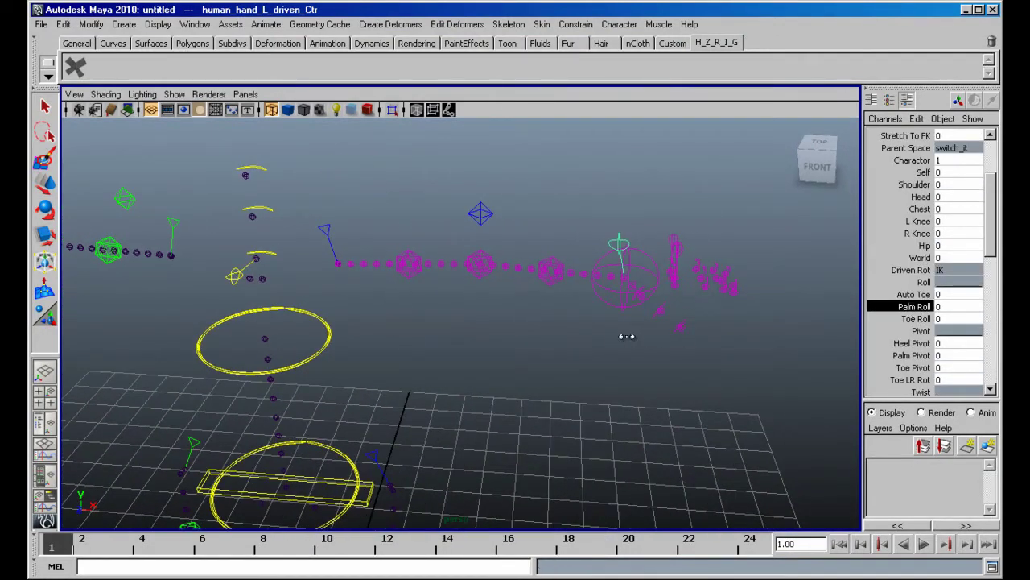
middle_click_drag(708, 343, 563, 290)
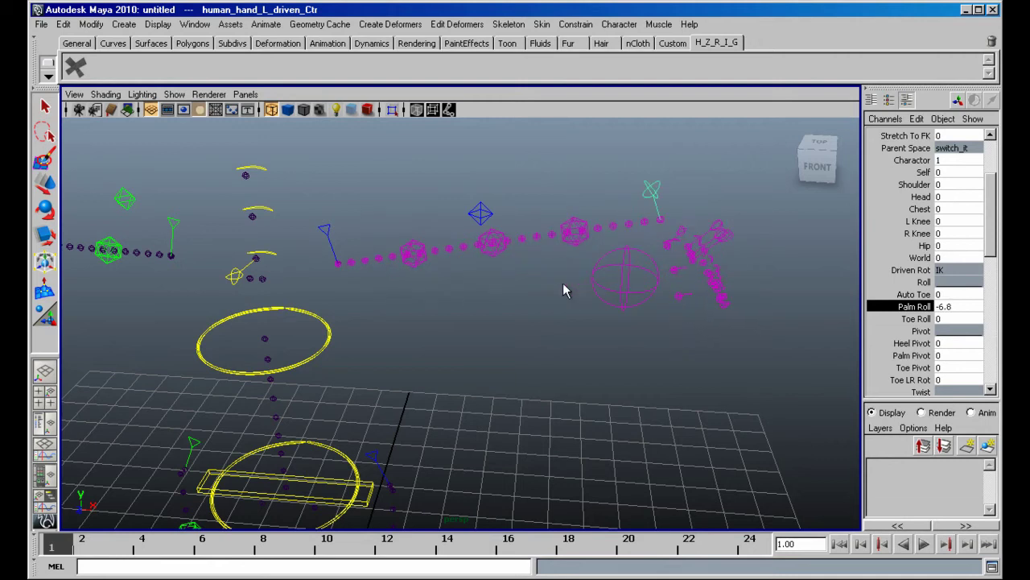
Try Auto Toe at 1 while varying Palm Roll on the left hand, and reset both attributes to 0.
middle_click_drag(624, 316, 646, 309)
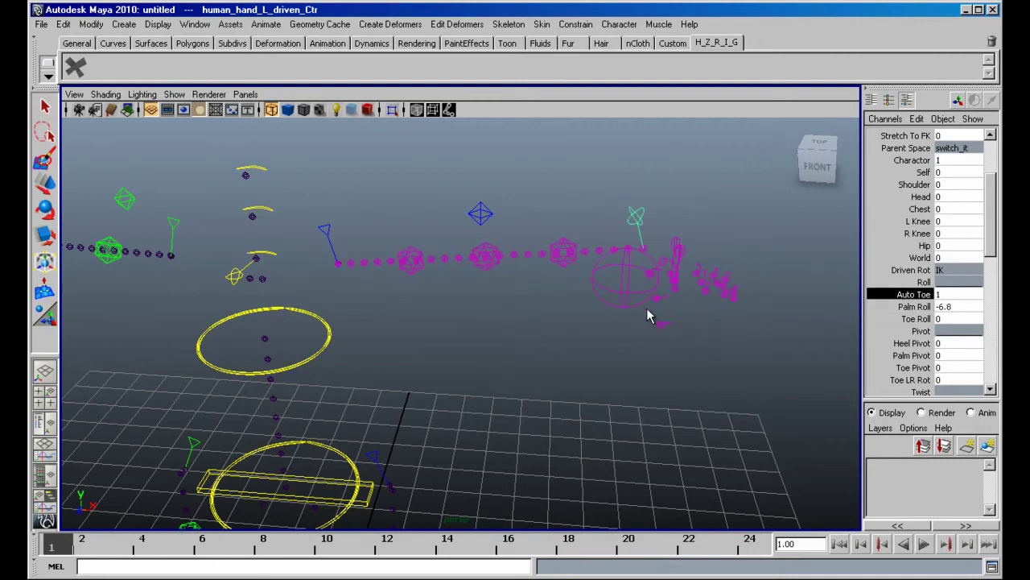
left_click(903, 309)
middle_click_drag(709, 312, 656, 324)
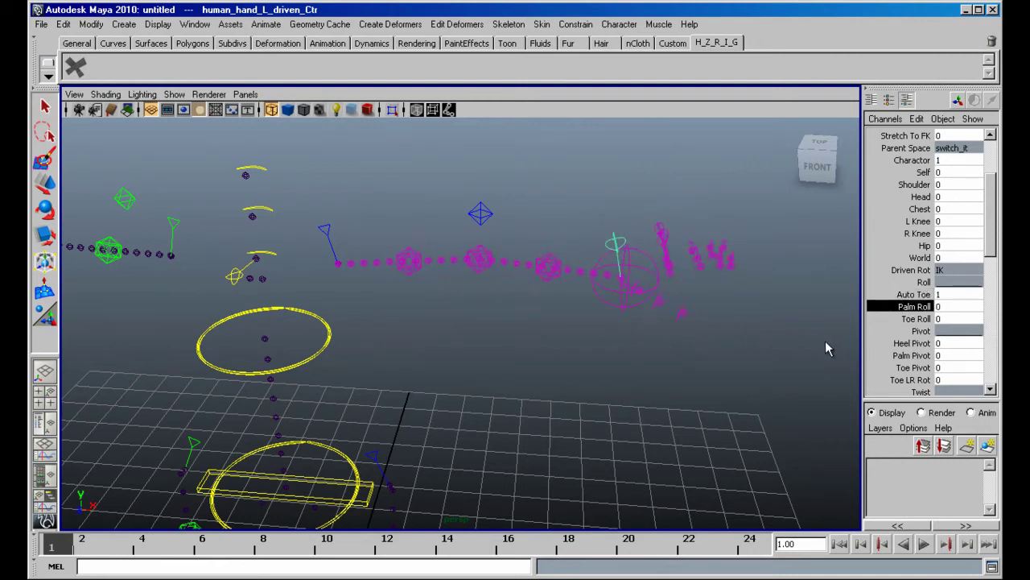
left_click_drag(957, 301, 953, 306)
type("0")
key("Return")
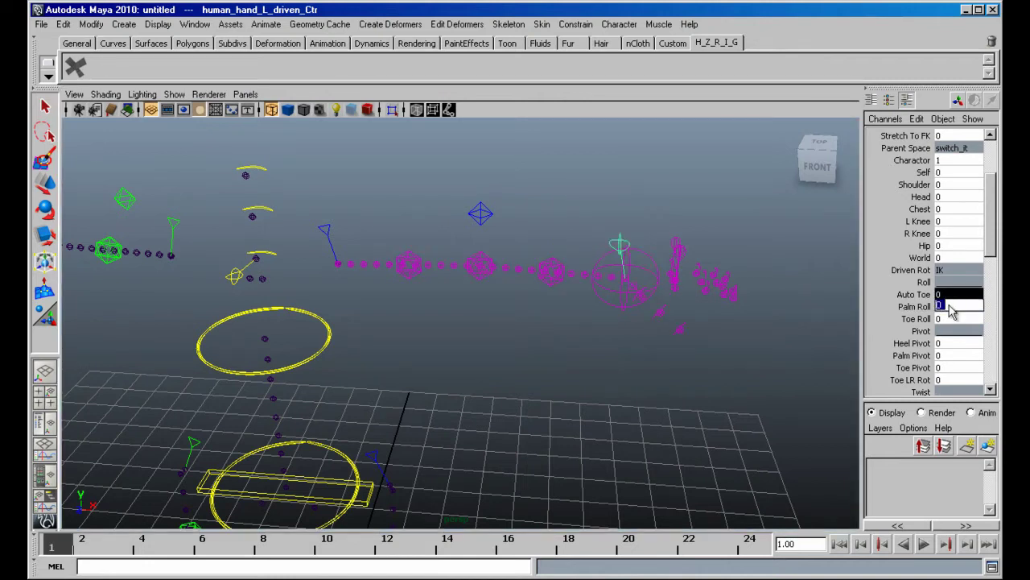
Try the Toe Roll and Heel Pivot attributes on the left hand's driven control and restore both to 0.
left_click(920, 318)
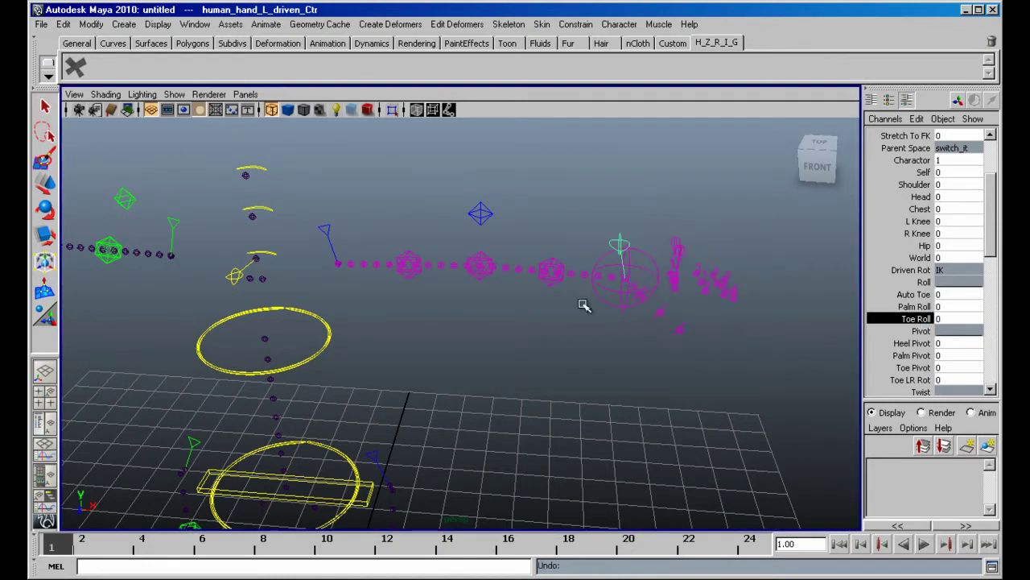
middle_click_drag(584, 305, 428, 311, "alt")
left_click_drag(427, 310, 553, 324, "alt")
right_click_drag(552, 324, 616, 326, "alt")
scroll(923, 253, "down", 2)
left_click(910, 241)
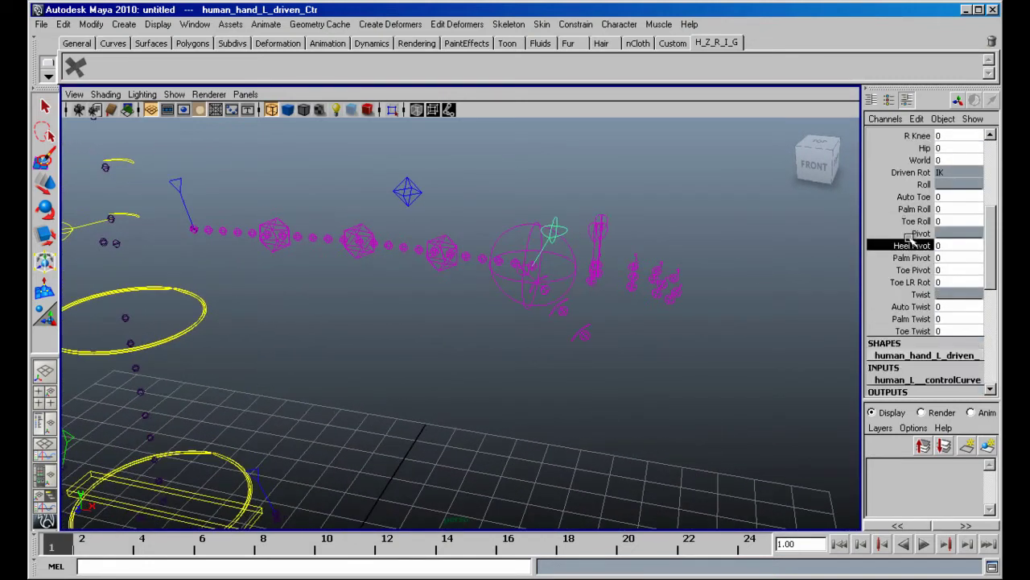
middle_click_drag(579, 332, 556, 311)
Try Palm Pivot, Toe Pivot, Toe LR Rot and Auto Twist on the left hand's driven control, undoing each change.
left_click_drag(594, 274, 683, 304, "alt")
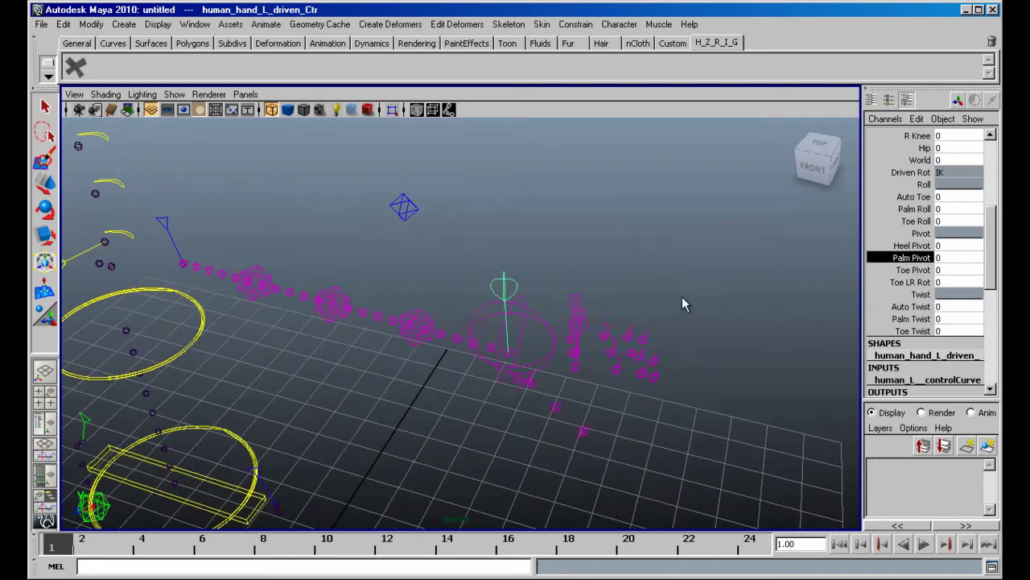
left_click(911, 272)
middle_click_drag(666, 272, 708, 280)
left_click(898, 283)
key("ctrl+z")
left_click(913, 304)
key("ctrl+z")
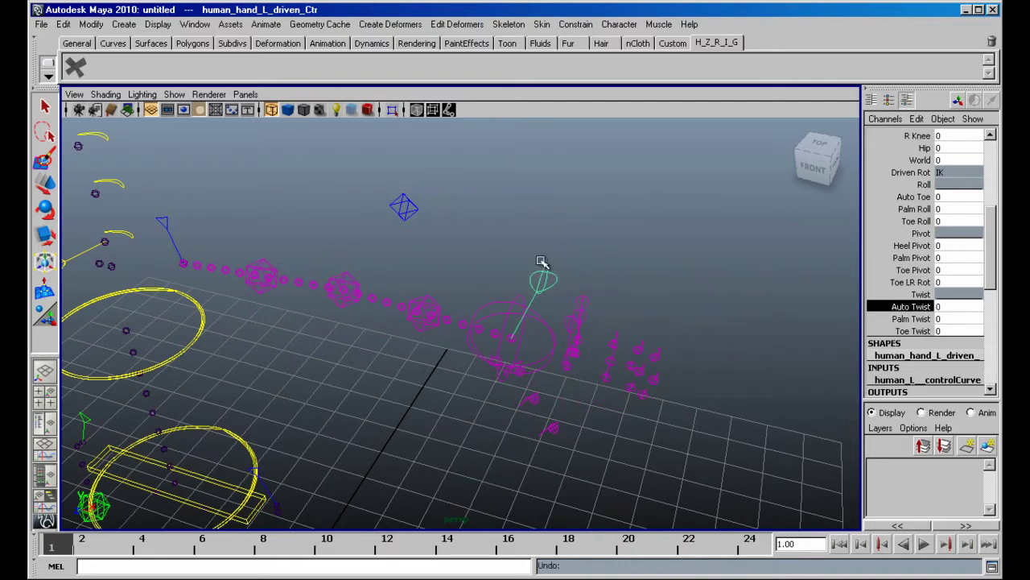
Turn on Display Doctor for the left hand's driven control and offset its Auto Twist.
key("w")
scroll(948, 159, "up", 5)
left_click(959, 162)
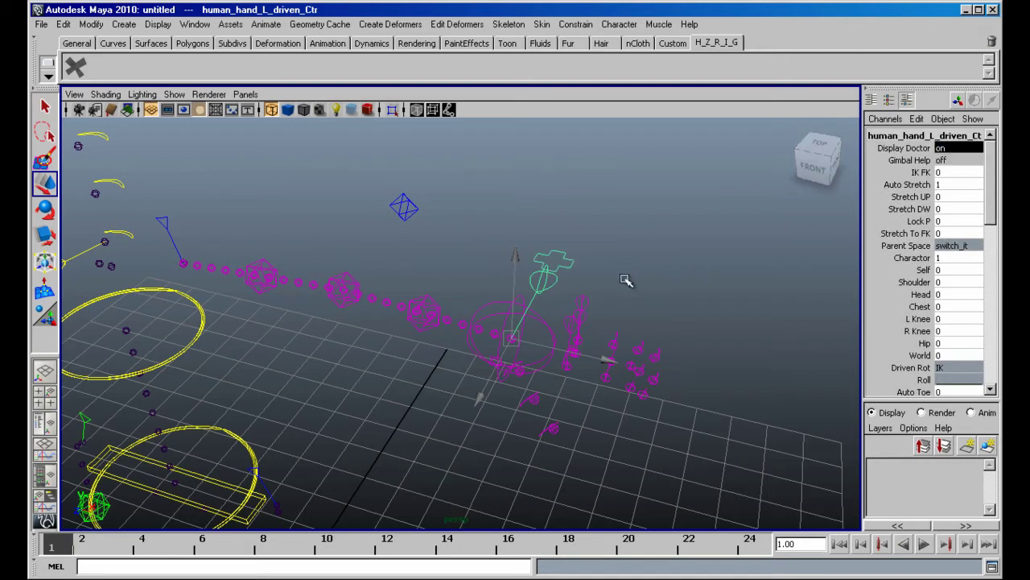
scroll(627, 280, "down", 2)
scroll(630, 285, "up", 2)
left_click_drag(987, 204, 986, 292)
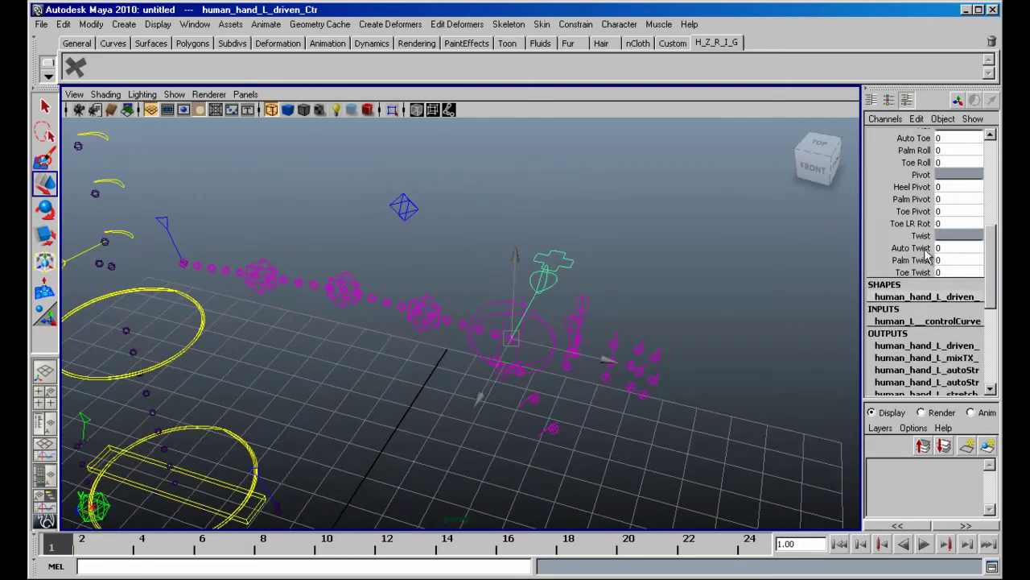
left_click(911, 248)
middle_click_drag(679, 288, 708, 290)
On human_hand_L_doctor, try changing Twist Rdistance, undo it, and set Twist Ldistance to 0.75.
left_click(573, 154)
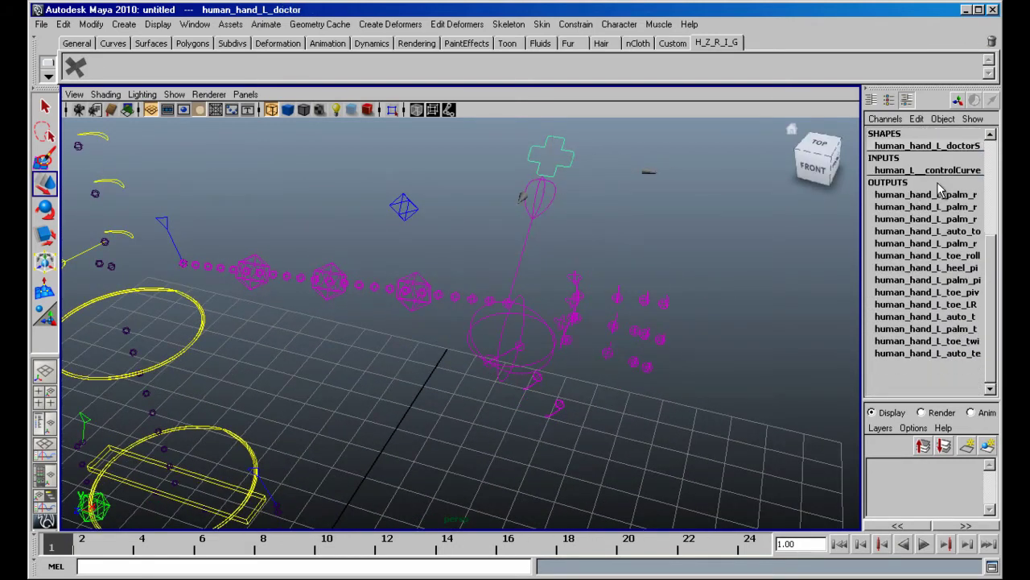
scroll(941, 189, "up", 3)
left_click(914, 230)
middle_click_drag(719, 250, 670, 244)
key("ctrl+z")
left_click(922, 219)
left_click(957, 221)
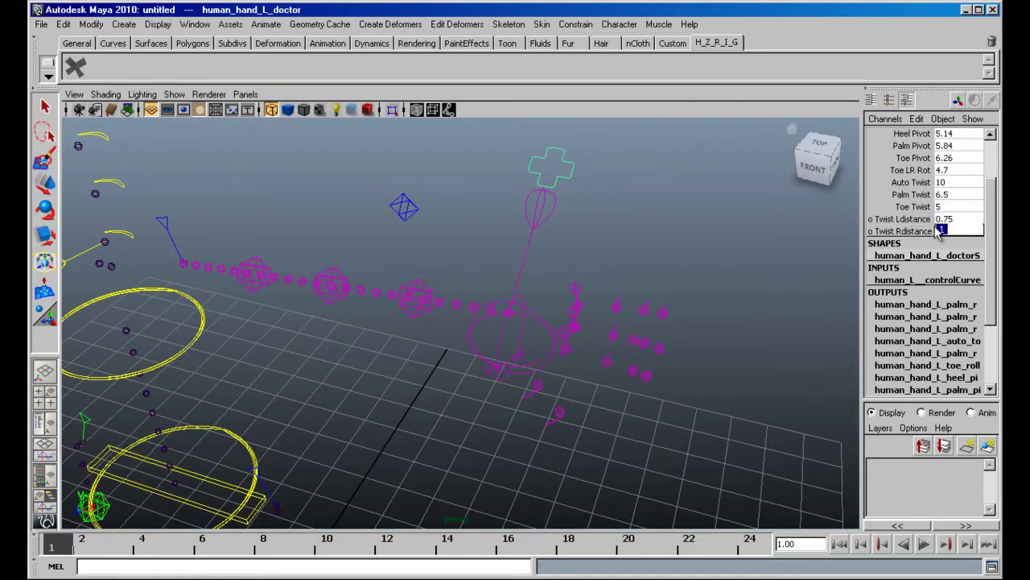
Try Auto Twist at about -3.3, Palm Twist, and Toe Twist at about 3.6 on the left hand's driven control, restoring each to 0.
left_click_drag(488, 211, 555, 238)
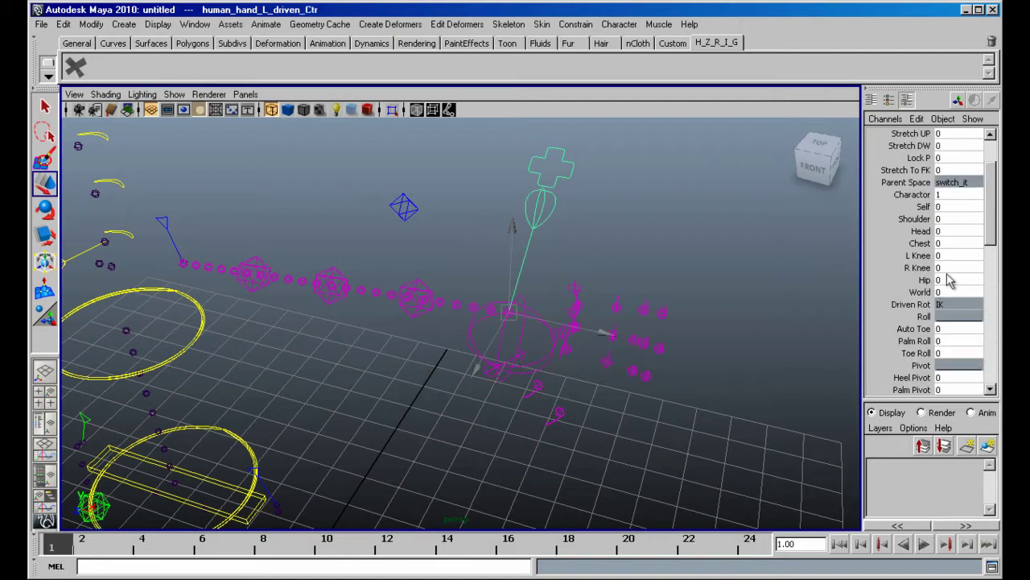
scroll(948, 279, "down", 4)
left_click(925, 293)
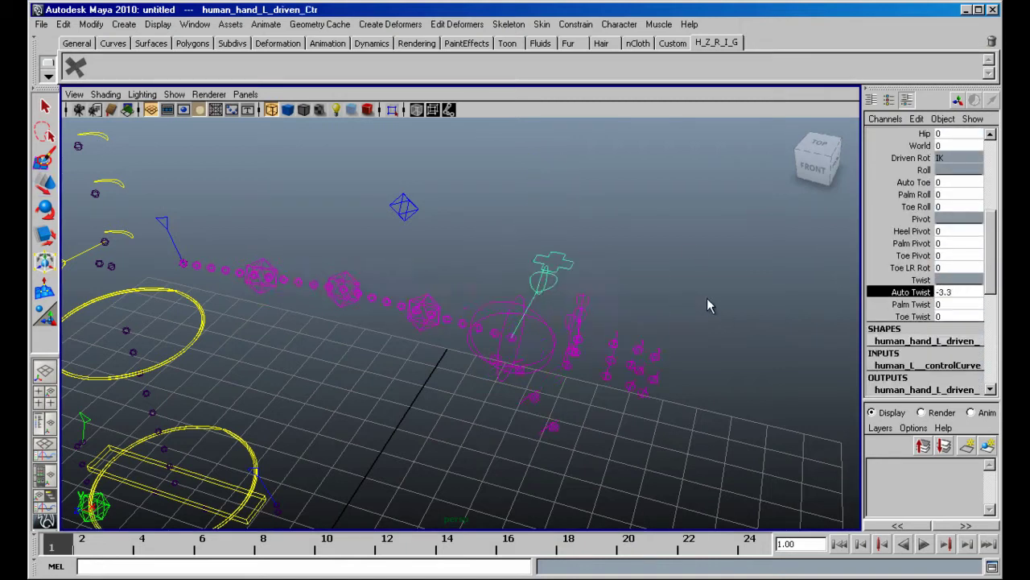
middle_click_drag(668, 295, 691, 290)
left_click(956, 291)
left_click(911, 304)
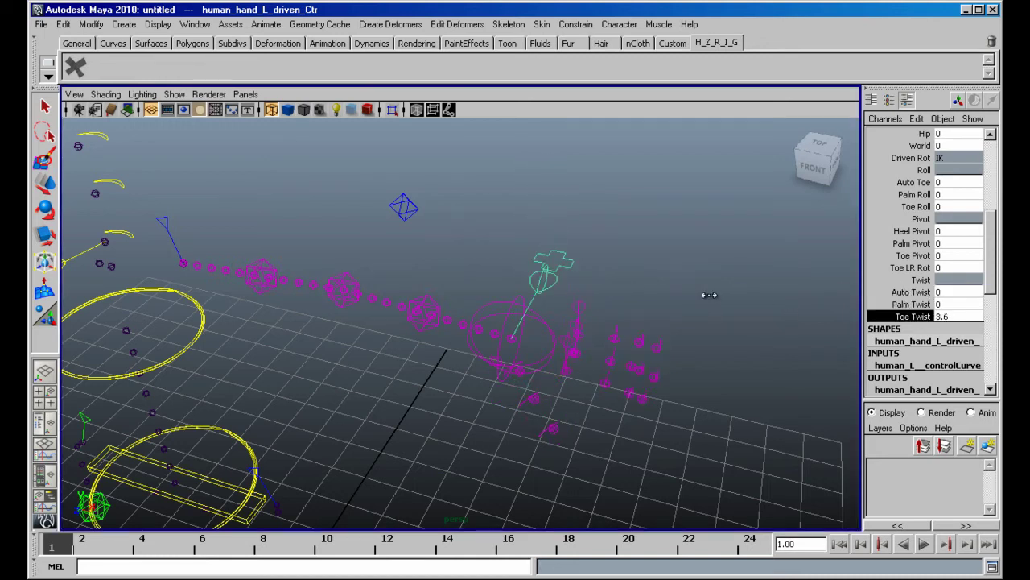
key("ctrl+z")
Turn off Display Doctor on the left hand's driven control.
scroll(968, 255, "up", 4)
scroll(946, 144, "up", 1)
left_click(946, 136)
left_click(954, 149)
left_click(953, 157)
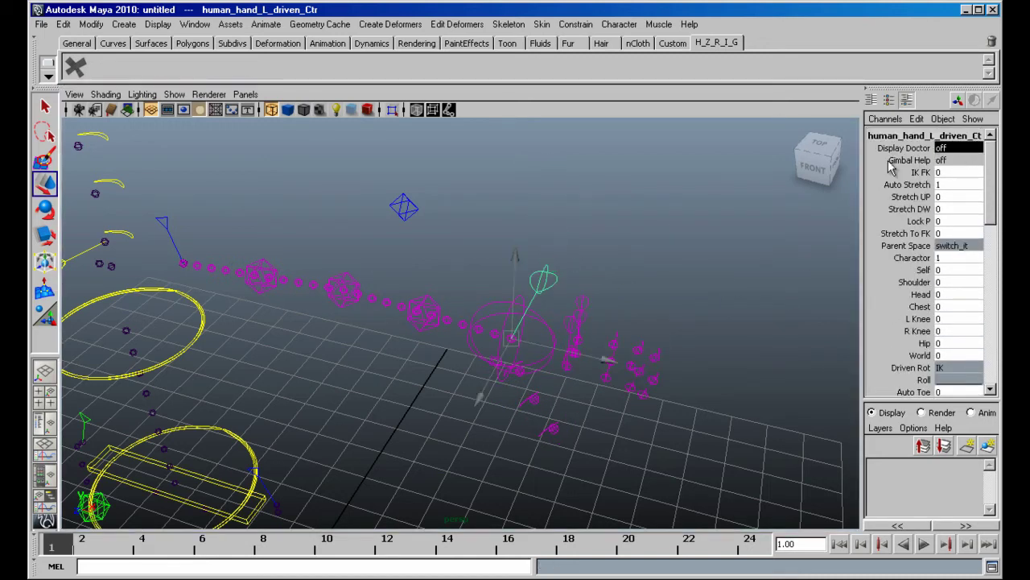
Move the left arm's middle bend control human_hand_L_bendRig_MID_Ctr to about X 0.431, Y 1.455, Z 0.436.
right_click_drag(644, 315, 515, 313, "alt")
middle_click_drag(515, 312, 572, 310, "alt")
left_click_drag(572, 311, 639, 326, "alt")
left_click(639, 326)
left_click(659, 263)
left_click_drag(697, 299, 642, 349, "alt")
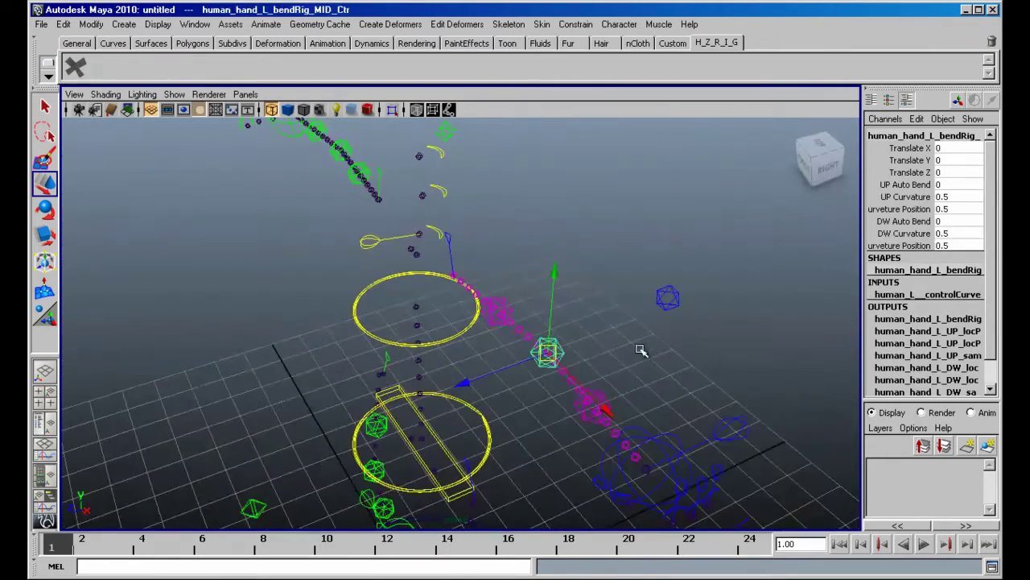
middle_click_drag(642, 349, 756, 306)
left_click_drag(757, 306, 598, 316, "alt")
right_click_drag(597, 317, 687, 354, "alt")
left_click_drag(687, 354, 692, 338, "alt")
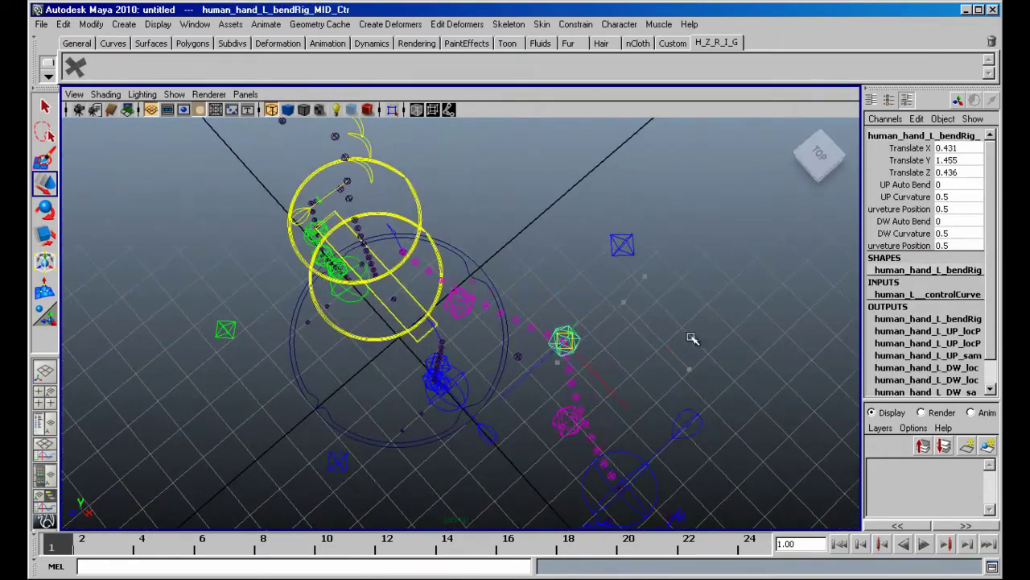
Try moving the left arm's middle bend control further and undo the latest changes.
middle_click_drag(693, 338, 703, 319)
left_click(655, 480)
key("ctrl+z")
key("ctrl+z")
key("ctrl+z")
key("ctrl+z")
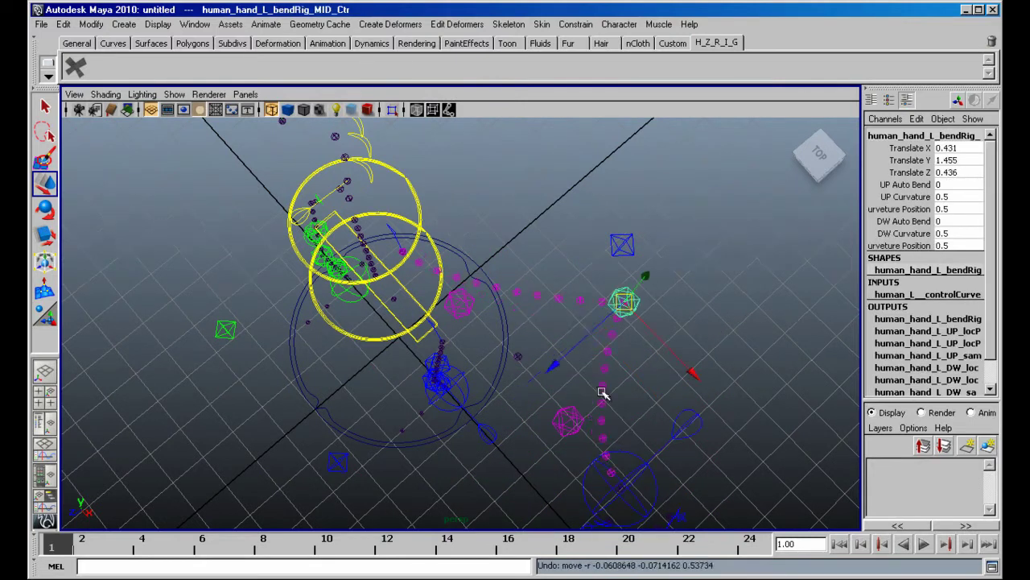
Try moving the left arm's lower bend control and undo the recent bend-control moves.
left_click(565, 429)
middle_click_drag(660, 364, 605, 370)
key("ctrl+z")
left_click(460, 303)
key("ctrl+z")
right_click_drag(605, 370, 682, 405, "alt")
Set UP Auto Bend and DW Auto Bend to 1 on the left arm's middle bend control.
left_click(561, 364)
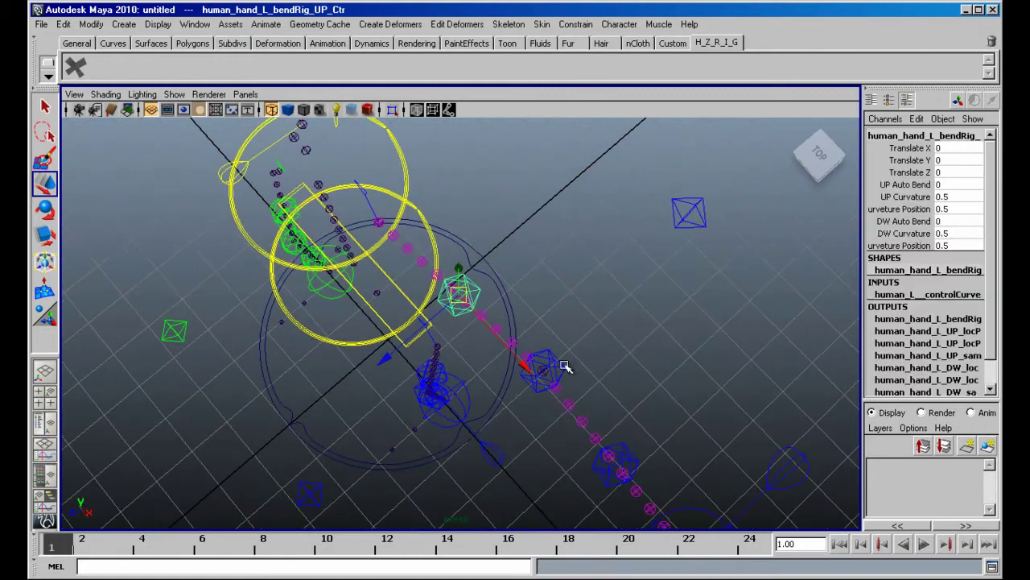
left_click(907, 221, "ctrl")
right_click_drag(531, 348, 462, 354, "alt")
left_click_drag(556, 412, 568, 401, "alt")
middle_click_drag(569, 401, 711, 340)
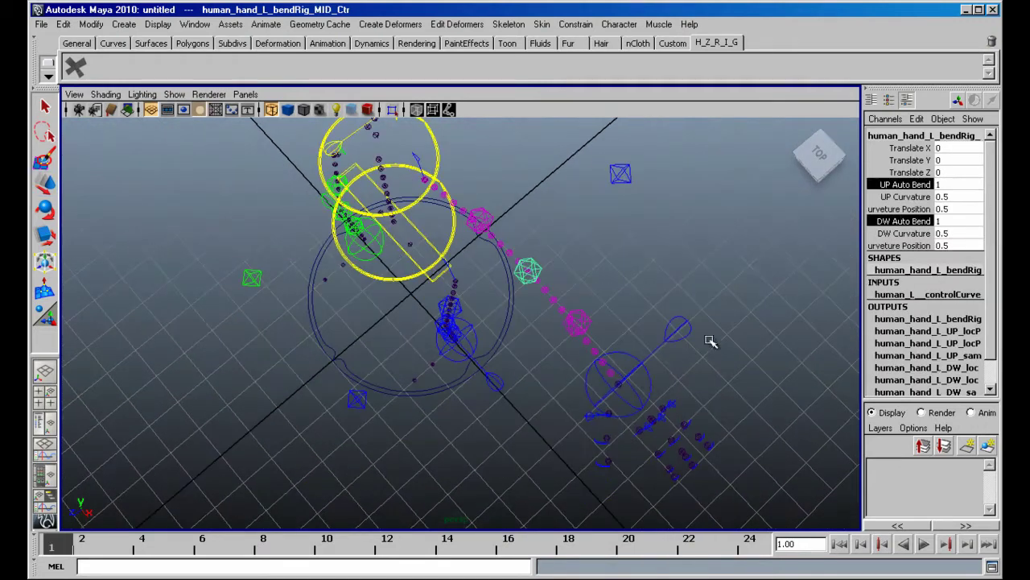
Move the left hand's IK control to about X -2.364, Y 0.167, Z 0.562 to bend the arm.
key("w")
left_click(650, 378)
left_click(645, 377)
left_click_drag(684, 361, 697, 359, "alt")
middle_click_drag(698, 361, 563, 262)
middle_click_drag(580, 271, 640, 370, "alt")
right_click_drag(640, 370, 655, 374, "alt")
middle_click_drag(655, 374, 651, 416)
Try UP and DW Curvature at 1 and 0, and both curvature positions at 0, on the left arm's middle bend control, restoring each to 0.5.
left_click(619, 281)
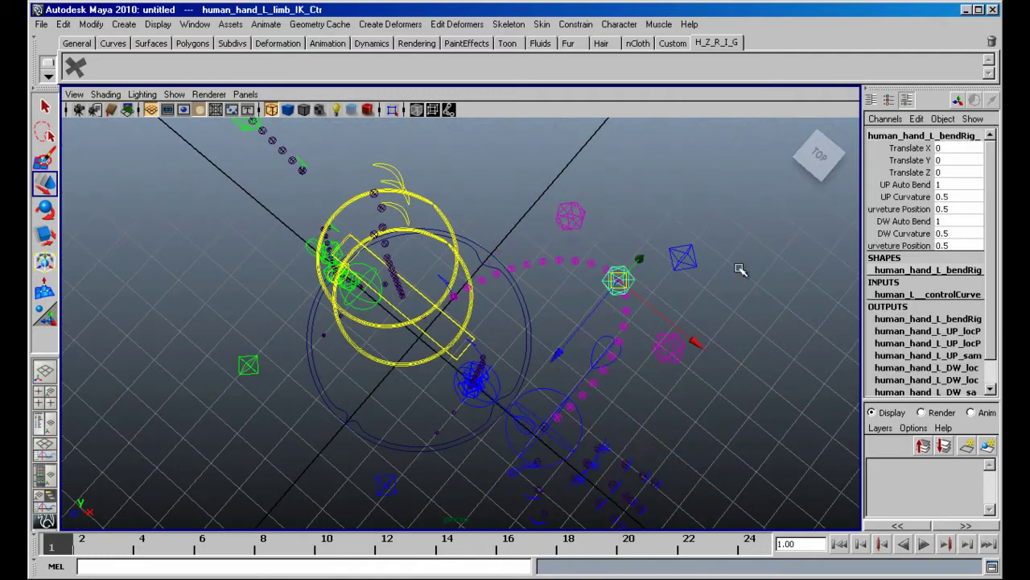
left_click(915, 198)
left_click(902, 235, "ctrl")
middle_click_drag(668, 284, 706, 283)
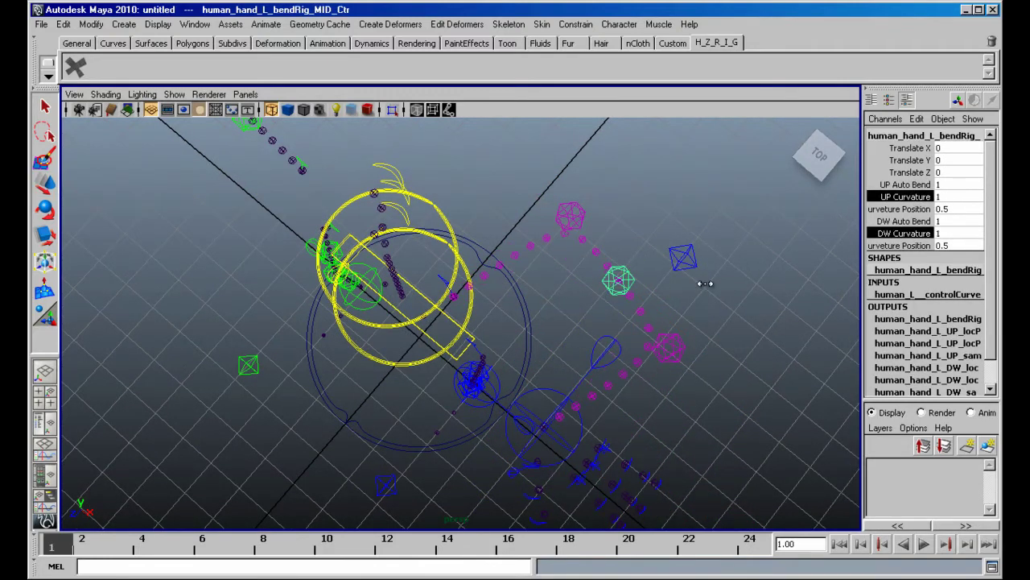
left_click_drag(612, 459, 649, 406, "alt")
right_click_drag(649, 406, 657, 384, "alt")
middle_click_drag(657, 384, 647, 412, "alt")
middle_click_drag(723, 401, 677, 386)
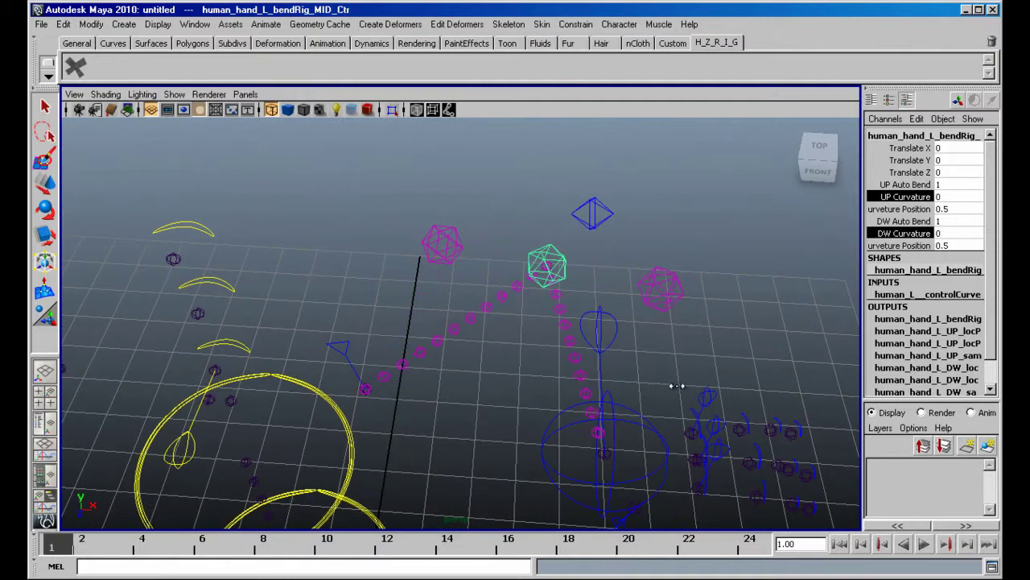
left_click(905, 209)
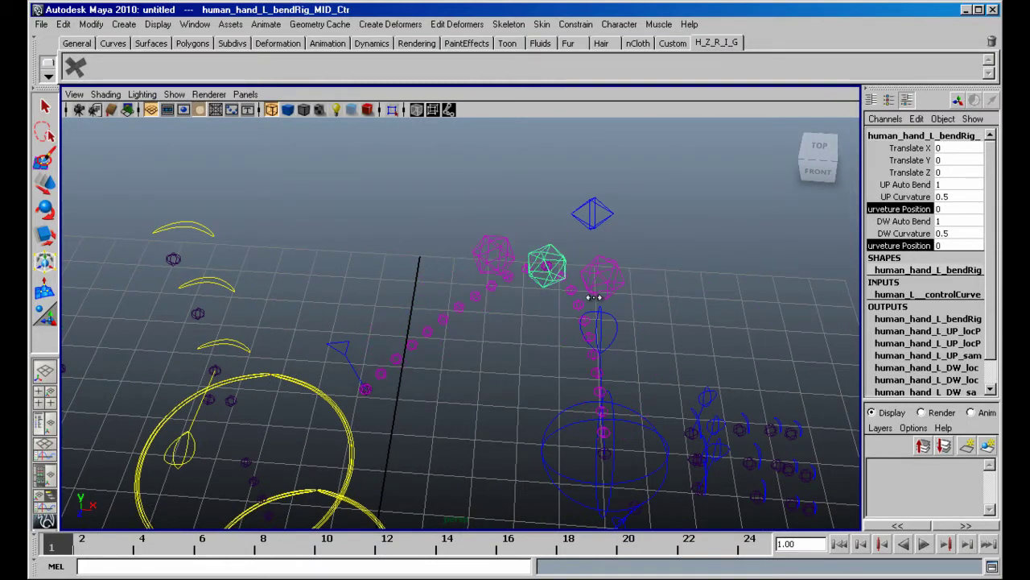
right_click_drag(610, 283, 619, 262, "alt")
Set UP Auto Bend and DW Auto Bend to -1 on the left arm's middle bend control.
left_click(894, 185)
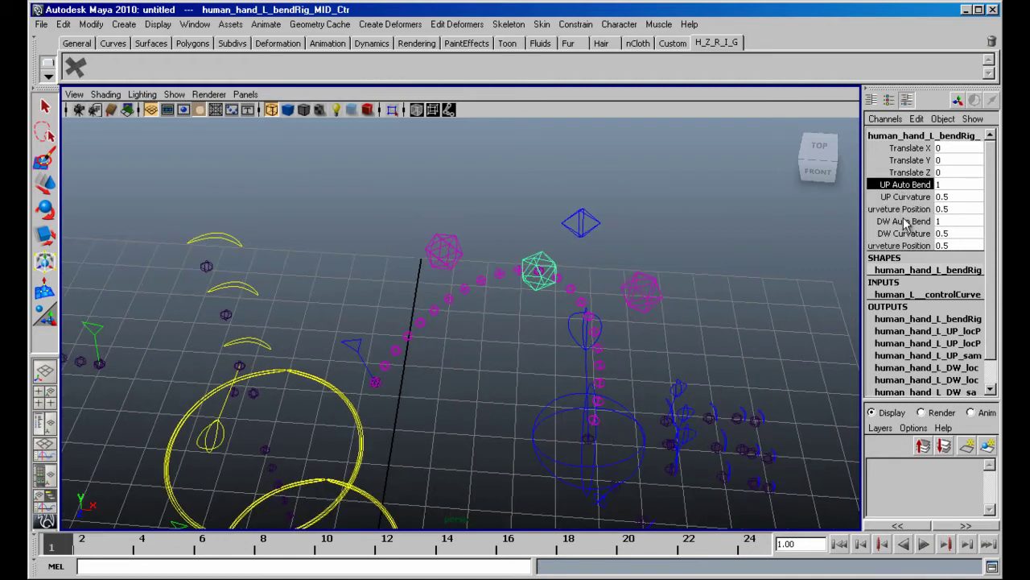
middle_click_drag(738, 230, 638, 235)
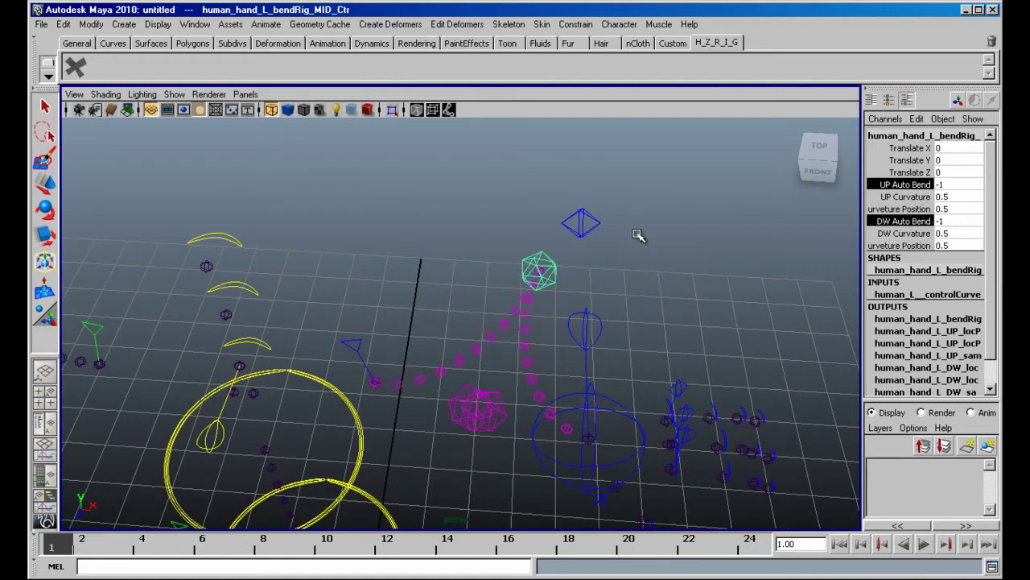
left_click_drag(583, 250, 693, 250, "alt")
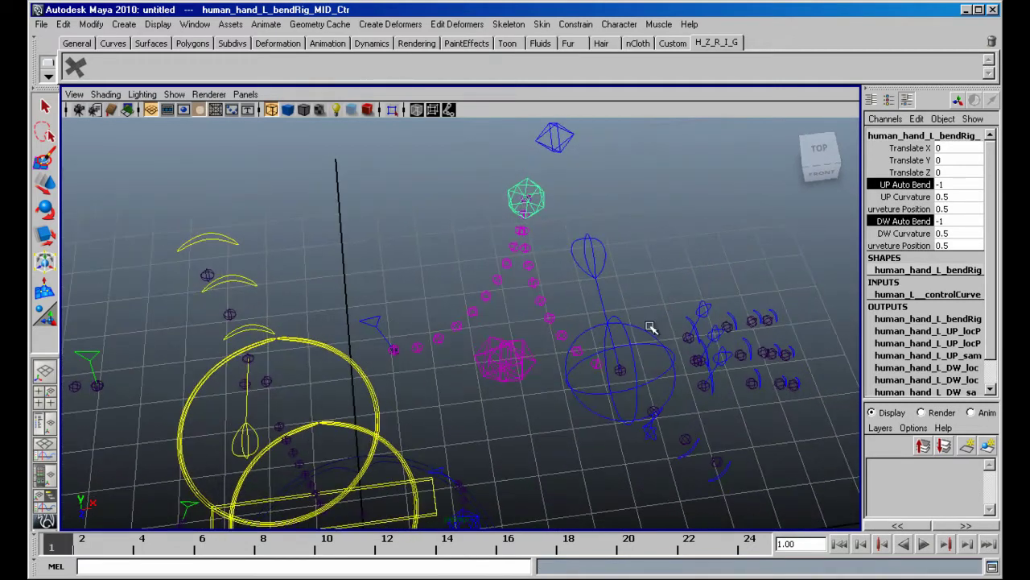
Try moving the left hand's IK control with the reversed auto bend and undo the move.
left_click(649, 325)
key("w")
right_click_drag(649, 326, 612, 300, "alt")
middle_click_drag(613, 300, 705, 277)
key("ctrl+z")
Reset UP Auto Bend and DW Auto Bend on the left arm's middle bend control.
left_click(502, 241)
left_click(955, 184)
left_click(958, 222, "ctrl")
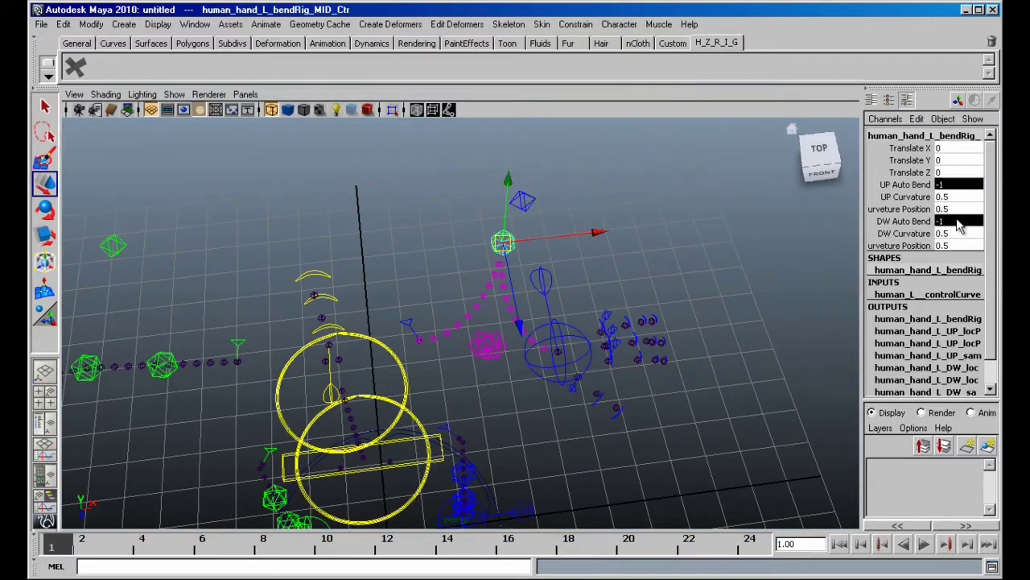
Set Translate X, Y, and Z of the left hand's IK control to 0.
left_click_drag(632, 318, 611, 275, "alt")
left_click(588, 256)
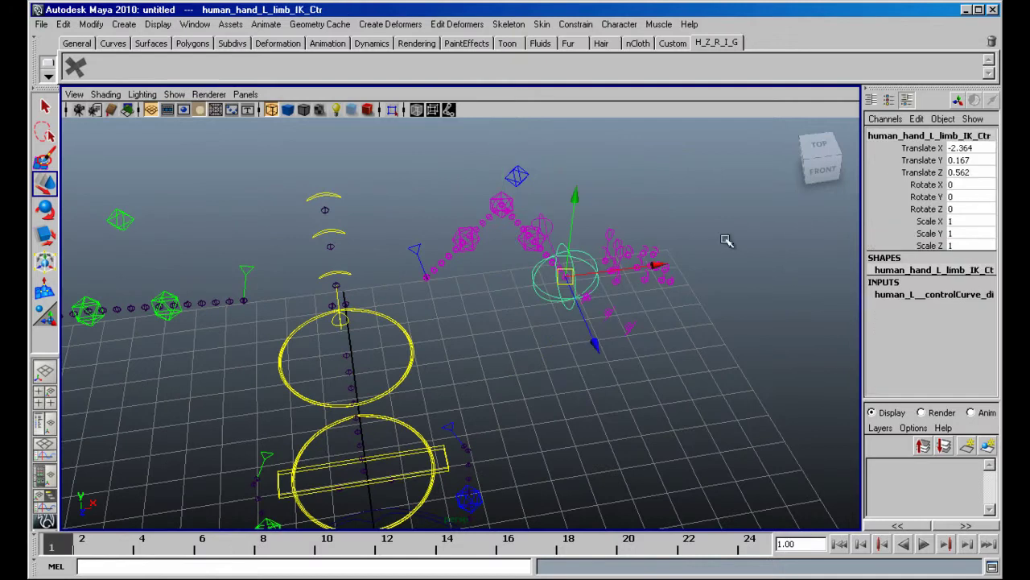
left_click_drag(971, 148, 971, 167)
type("0")
key("Return")
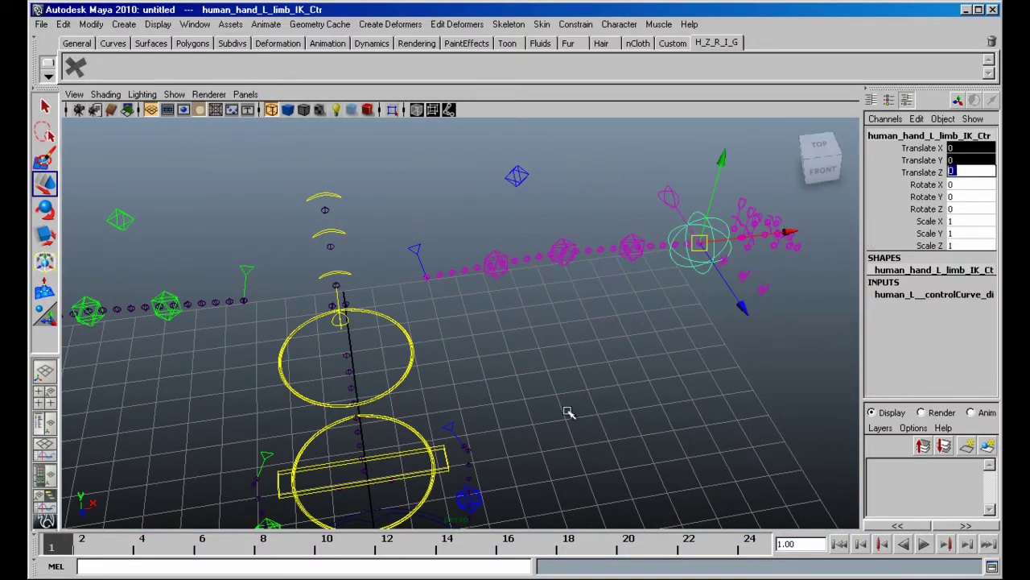
Try rotating the upper spine control human_spine_M_lr1_Ctr and undo the rotation.
scroll(568, 413, "down", 4)
middle_click_drag(568, 413, 564, 352, "alt")
left_click(563, 352)
left_click_drag(555, 348, 481, 288, "alt")
left_click(447, 238)
left_click_drag(451, 245, 494, 225, "alt")
middle_click_drag(493, 225, 546, 303, "alt")
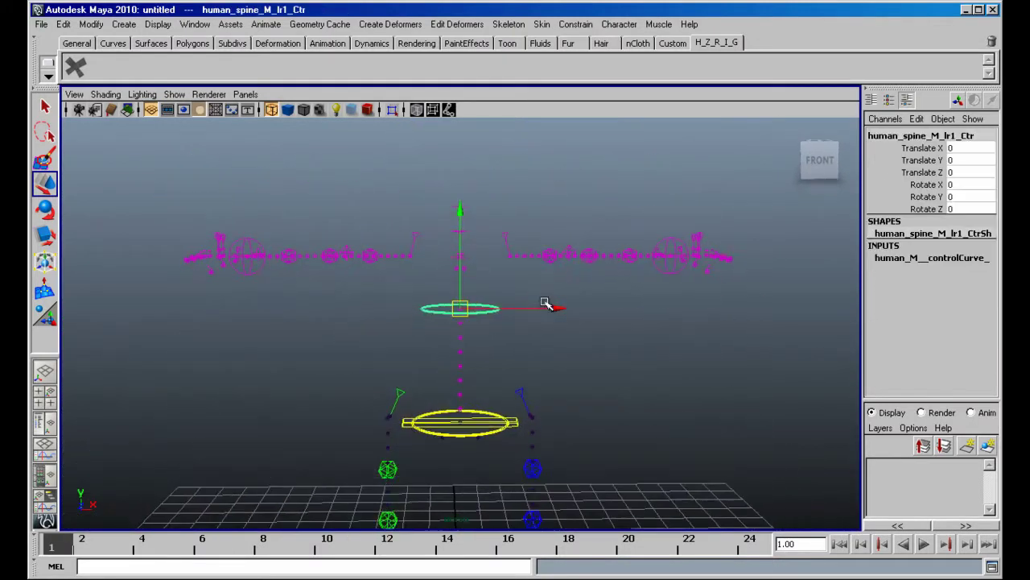
key("e")
left_click_drag(553, 206, 586, 299)
key("ctrl+z")
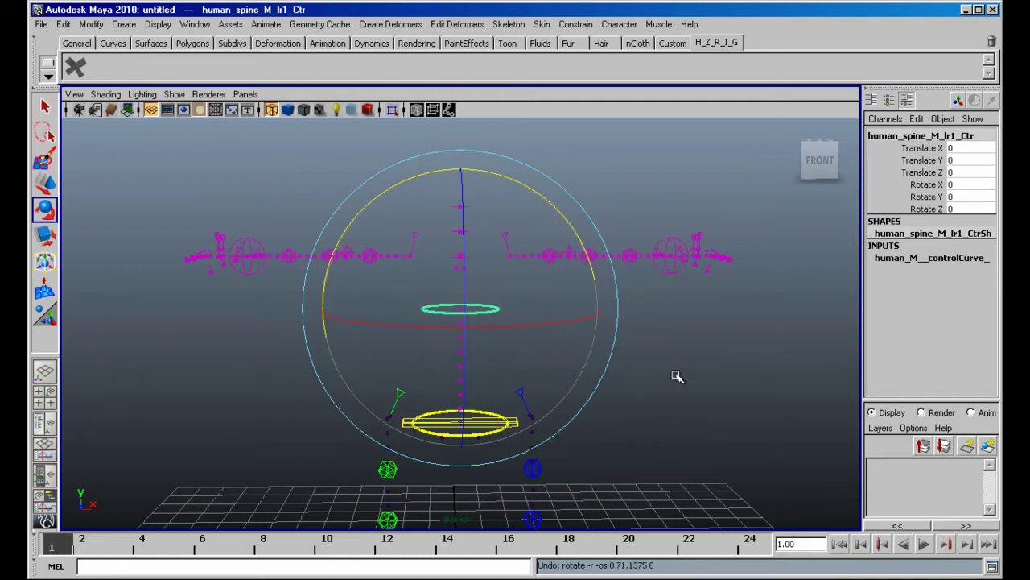
Try moving the upper spine control human_spine_M_lr1_Ctr and undo the move.
key("w")
scroll(661, 382, "down", 2)
middle_click_drag(644, 394, 683, 421)
key("ctrl+z")
middle_click_drag(529, 375, 548, 327, "alt")
scroll(555, 383, "up", 4)
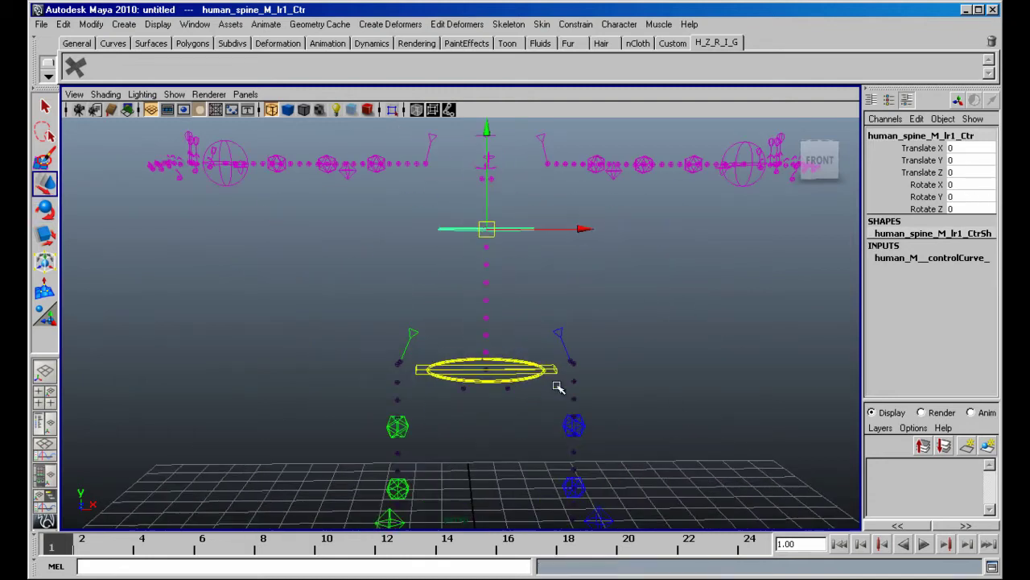
Try moving the lower spine control human_spine_M_lr0_Ctr and undo the move.
left_click(556, 377)
scroll(590, 418, "down", 2)
middle_click_drag(574, 446, 597, 458)
key("ctrl+z")
Try rotating the lower spine control human_spine_M_lr0_Ctr and undo the changes.
left_click_drag(612, 451, 699, 395, "alt")
key("e")
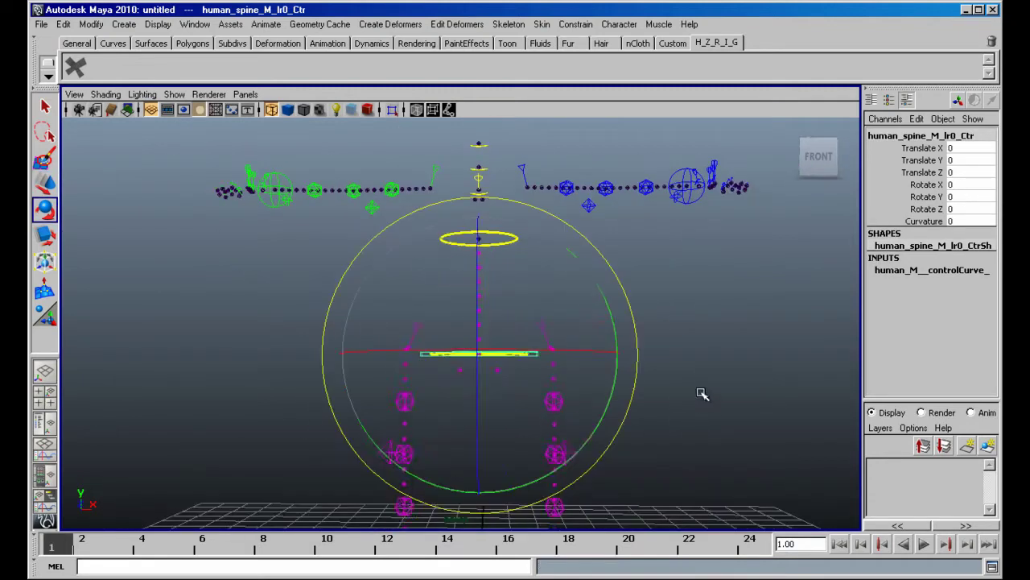
middle_click_drag(701, 392, 559, 466)
key("ctrl+z")
scroll(539, 425, "down", 3)
key("w")
key("ctrl+z")
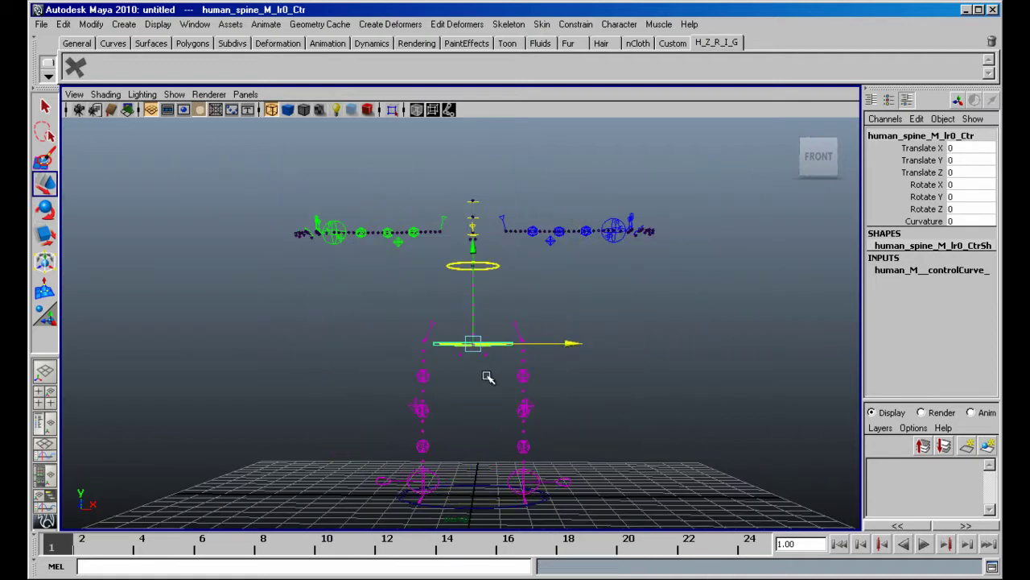
Try moving the control at the pelvis and undo the move.
left_click_drag(488, 375, 493, 428, "alt")
left_click(515, 363)
left_click_drag(573, 408, 510, 366, "alt")
left_click(492, 348)
middle_click_drag(571, 392, 652, 417)
key("ctrl+z")
Try Auto Toe, Palm Roll, and Toe Roll at 10 on the left leg's driven control, restoring each to 0.
left_click_drag(621, 421, 600, 444, "alt")
scroll(616, 450, "up", 4)
middle_click_drag(625, 483, 597, 342, "alt")
left_click(593, 370)
left_click_drag(664, 439, 616, 399, "alt")
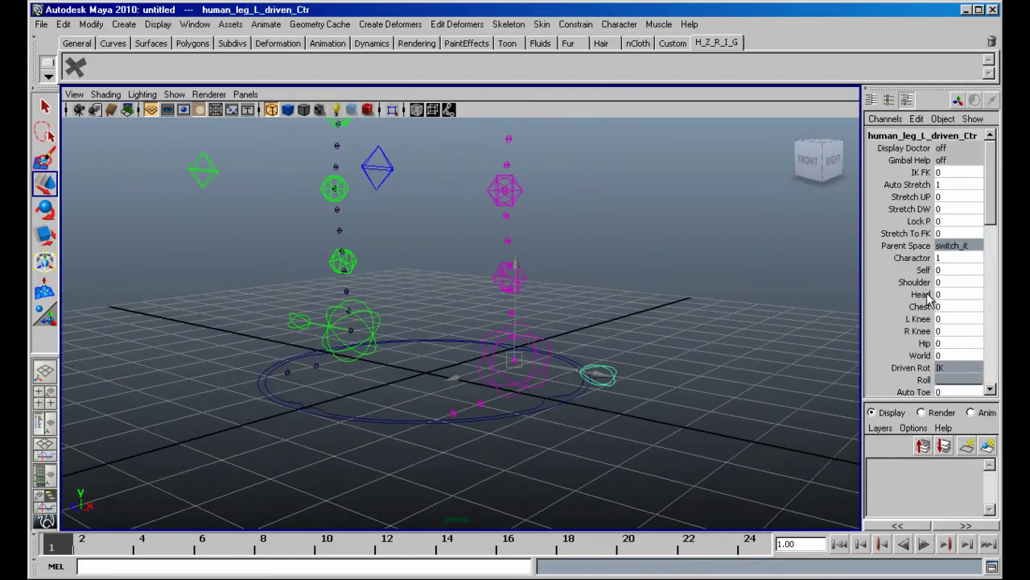
scroll(929, 297, "down", 3)
left_click(915, 296)
middle_click_drag(678, 323, 753, 328)
left_click(917, 308)
middle_click_drag(683, 330, 572, 313)
key("ctrl+z")
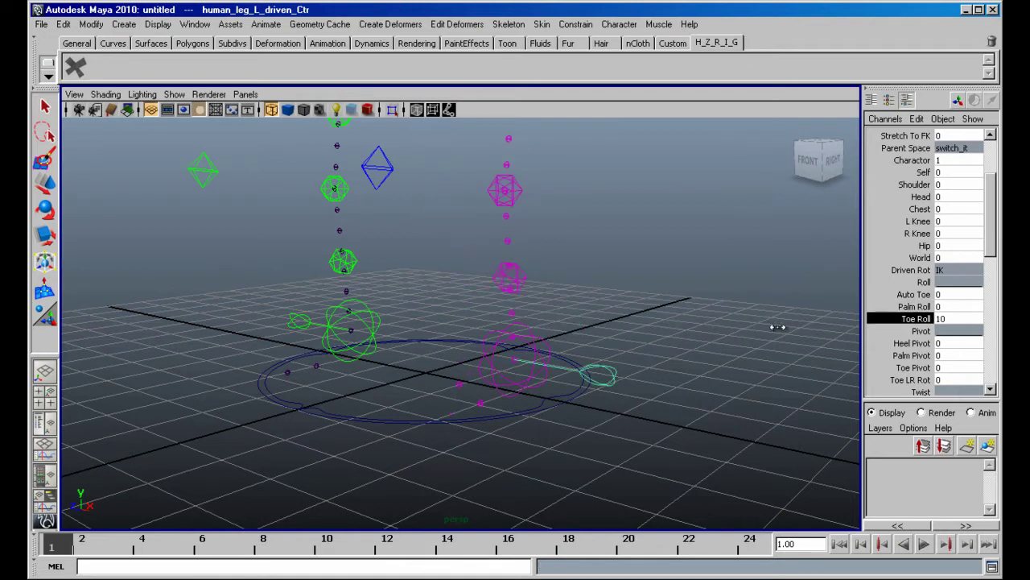
Try Heel Pivot, Palm Pivot, and Toe Pivot on the left leg's driven control, undoing each change.
scroll(938, 309, "down", 3)
left_click(907, 237)
left_click(877, 257)
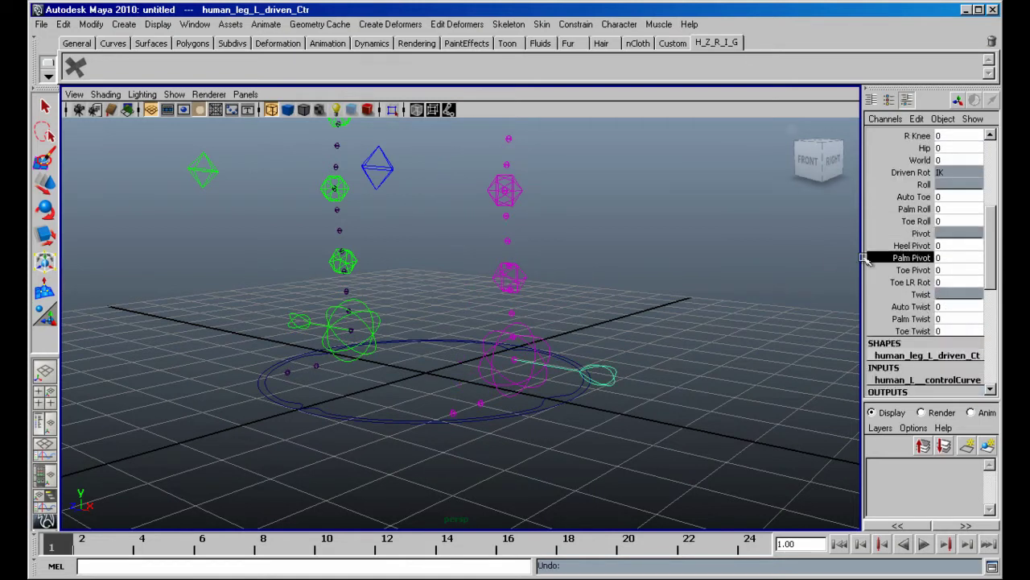
left_click(911, 246)
middle_click_drag(739, 256, 703, 281)
middle_click_drag(841, 259, 724, 282)
key("ctrl+z")
left_click(917, 271)
key("ctrl+z")
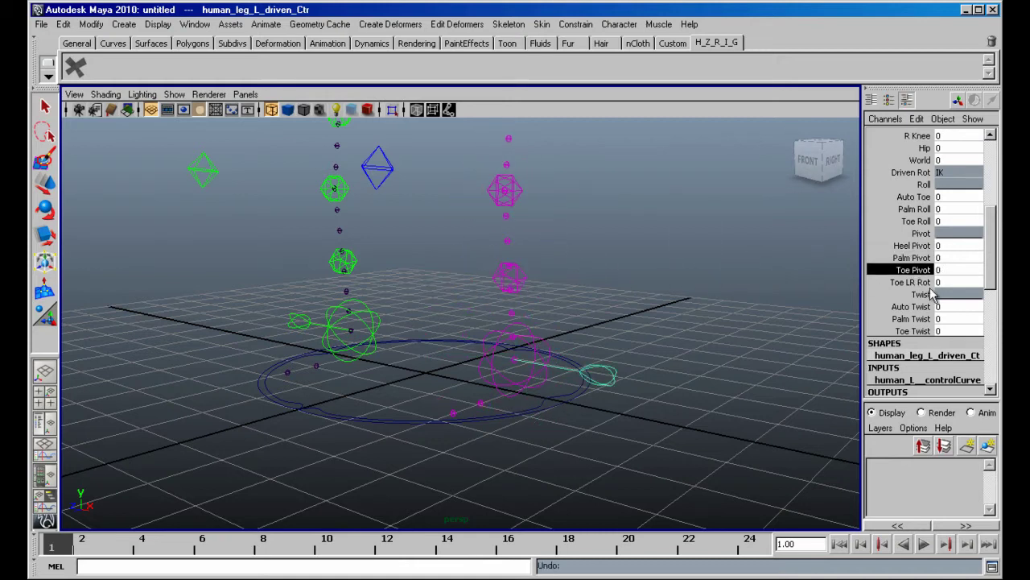
Try Toe LR Rot and Auto Twist on the left leg's driven control, restoring both to 0.
left_click(920, 284)
middle_click_drag(791, 272, 697, 287)
left_click(899, 308)
left_click_drag(541, 313, 621, 307, "alt")
middle_click_drag(621, 308, 639, 292)
left_click_drag(639, 291, 698, 294, "alt")
mouse_move(706, 302)
middle_mouse_down()
mouse_move(621, 278)
mouse_move(711, 294)
middle_mouse_up()
left_click(941, 309)
type("0")
key("Return")
Move the left leg's IK control to about X -1.501, Y -5.51, Z -1.711 to stretch the leg.
scroll(563, 312, "down", 1)
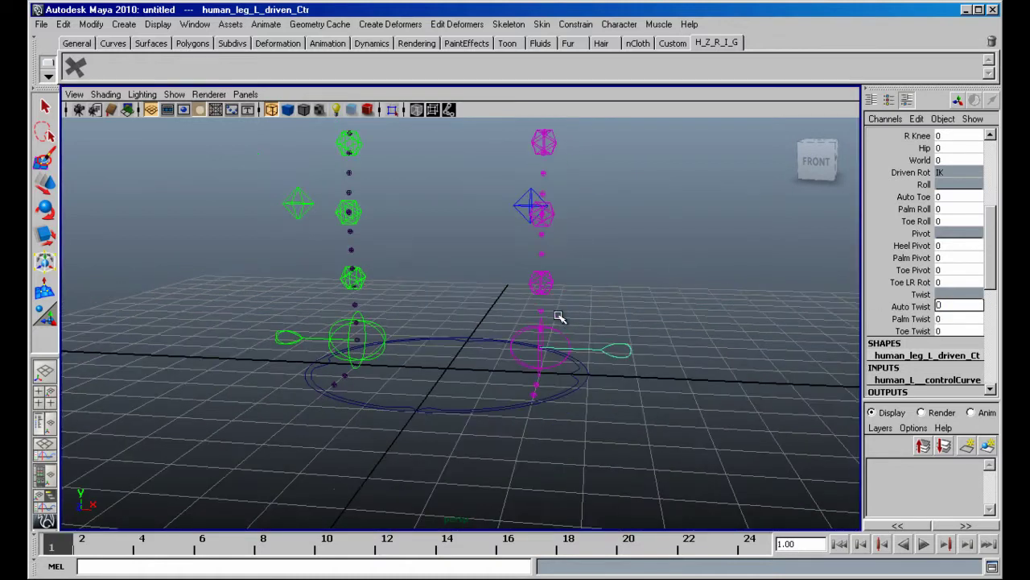
left_click(563, 328)
key("w")
left_click_drag(684, 342, 577, 331, "alt")
scroll(592, 315, "down", 3)
middle_click_drag(602, 302, 748, 437)
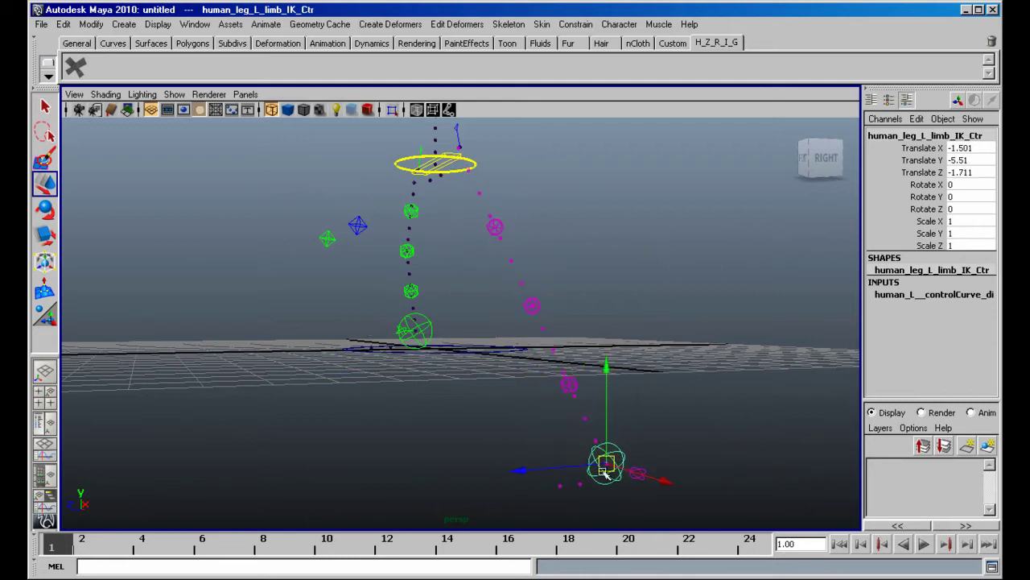
Try Auto Stretch at 0 on the left leg's driven control while moving the leg's IK control, and restore Auto Stretch.
left_click(641, 476)
left_click(910, 186)
middle_click_drag(757, 205, 680, 212)
left_click_drag(680, 214, 656, 245, "alt")
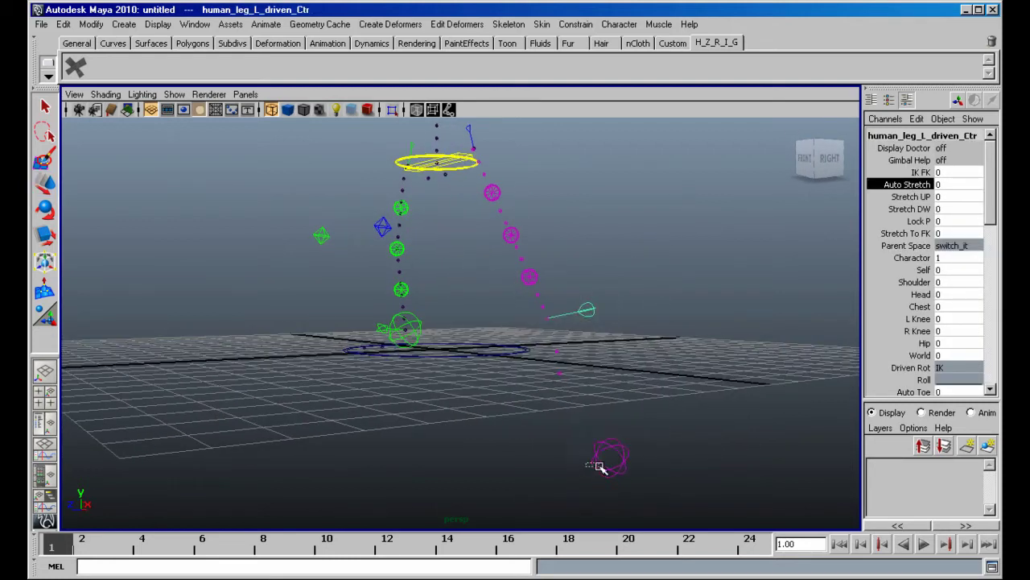
left_click(602, 465)
left_click_drag(636, 399, 654, 364, "alt")
middle_click_drag(654, 364, 647, 345)
left_click(573, 296)
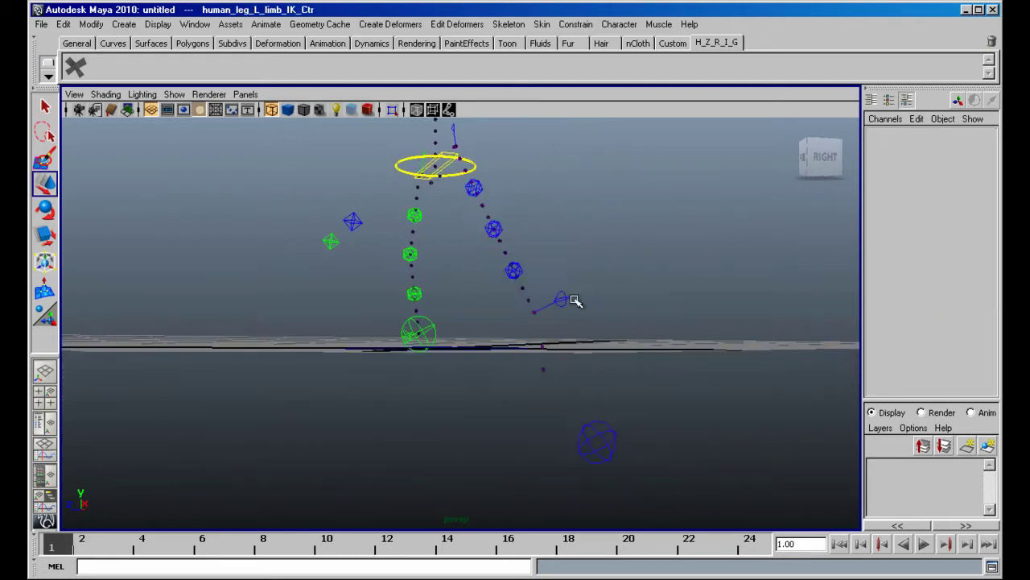
left_click(567, 296)
left_click(621, 430)
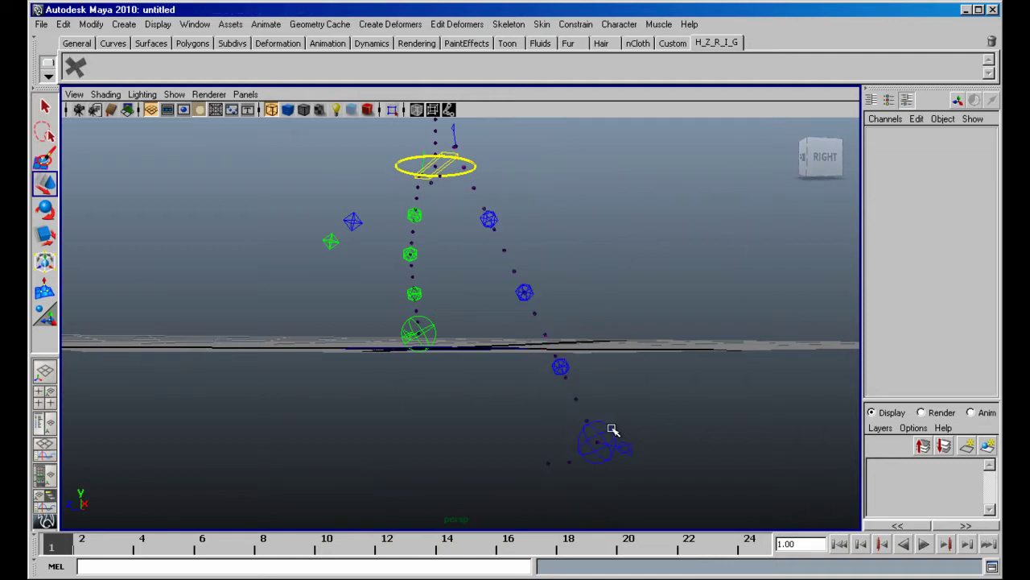
Set Translate X, Y, and Z of the left leg's IK control to 0.
left_click(612, 430)
left_click_drag(968, 148, 957, 173)
type("0")
key("Return")
Select the driven control of the left hand's index finger rig.
left_click_drag(418, 281, 539, 320, "alt")
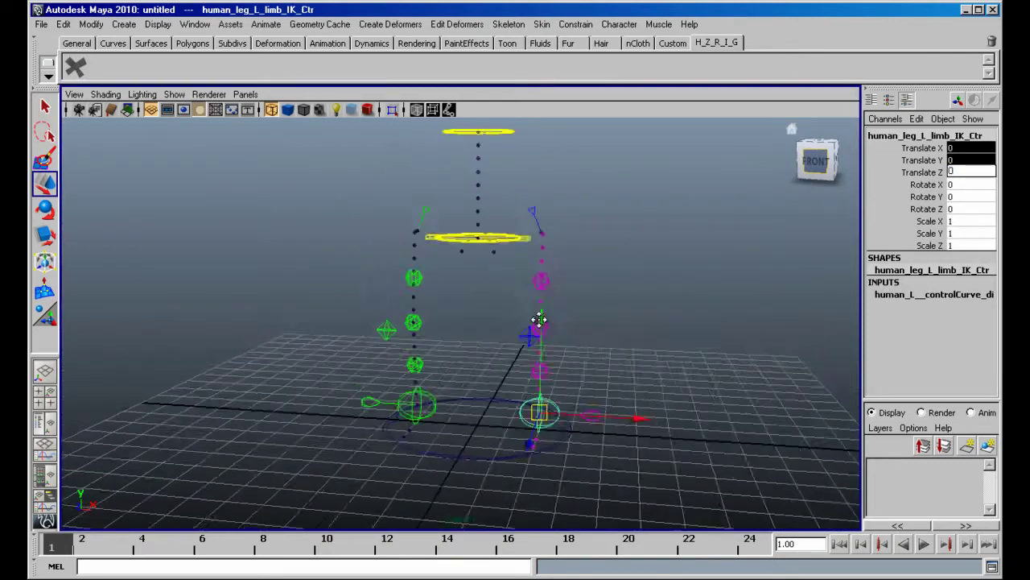
middle_click_drag(538, 319, 585, 168, "alt")
mouse_move(584, 168)
left_mouse_down("alt")
mouse_move(582, 279)
mouse_move(548, 277)
left_mouse_up("alt")
left_click_drag(530, 265, 628, 347, "ctrl+alt")
middle_click_drag(503, 278, 573, 303, "alt")
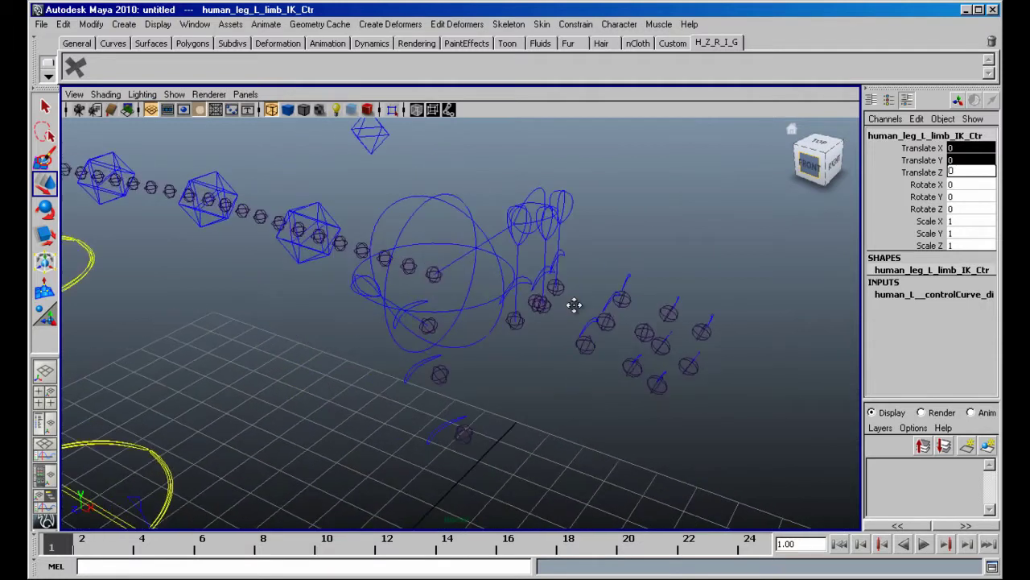
right_click_drag(573, 304, 665, 386, "alt")
left_click(546, 240)
scroll(628, 250, "down", 1)
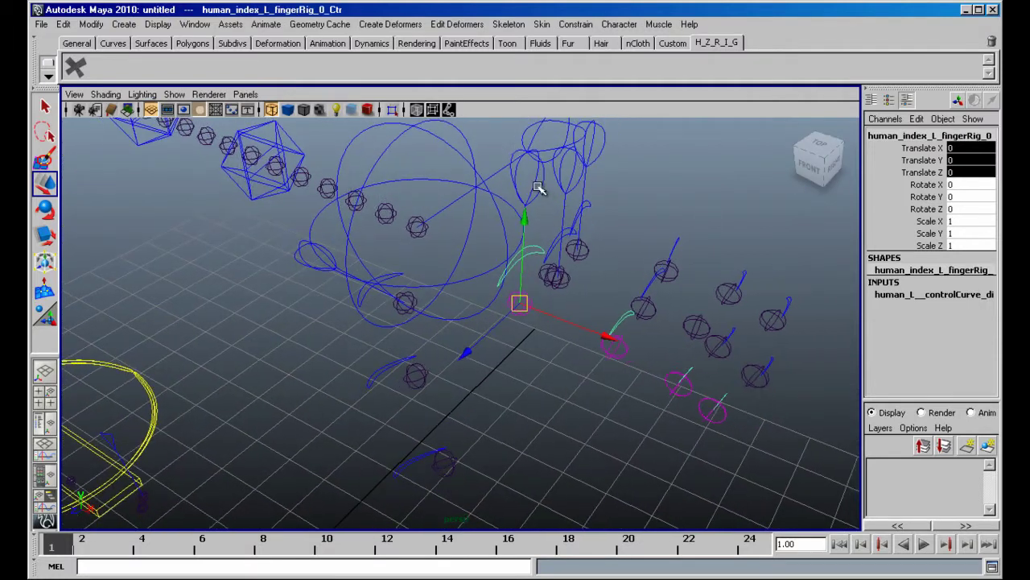
left_click(539, 187)
Try Org Position, and Bend 0 to Bend 3 at 3, on the left index finger's driven control, restoring the values.
scroll(595, 191, "down", 1)
left_click(910, 162)
left_click_drag(589, 258, 634, 220, "alt")
middle_click_drag(632, 241, 652, 250)
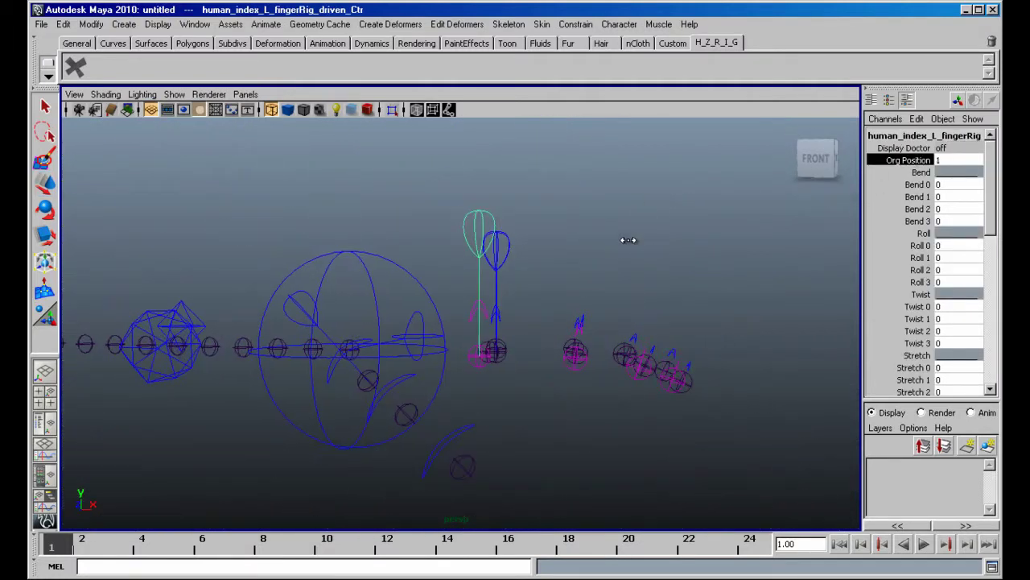
left_click_drag(918, 184, 917, 209)
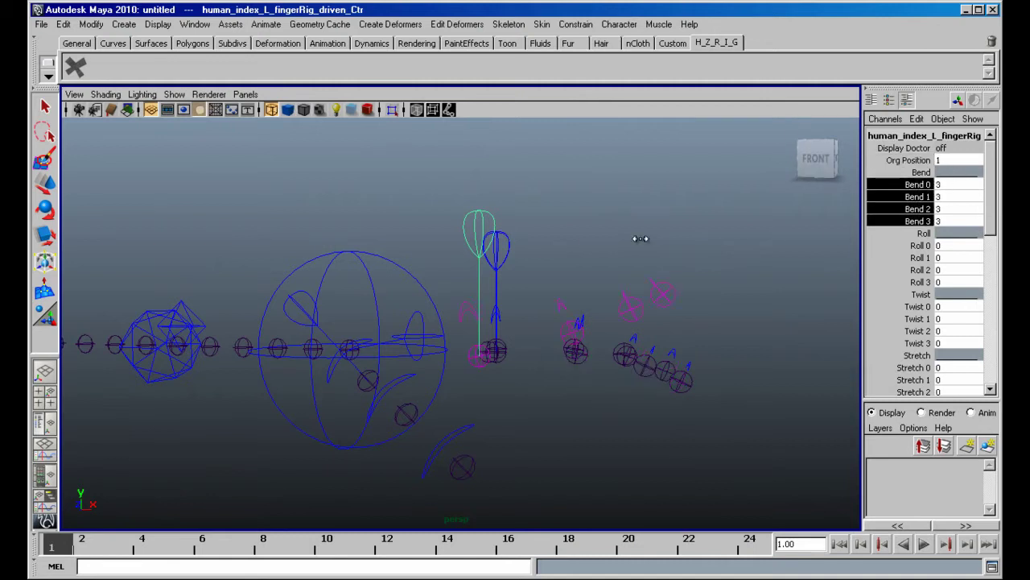
key("ctrl+z")
Try Roll 0 to Roll 3, and Twist 0 to Twist 3 at about 1.3, on the left index finger's driven control, undoing both.
left_click_drag(922, 246, 918, 283)
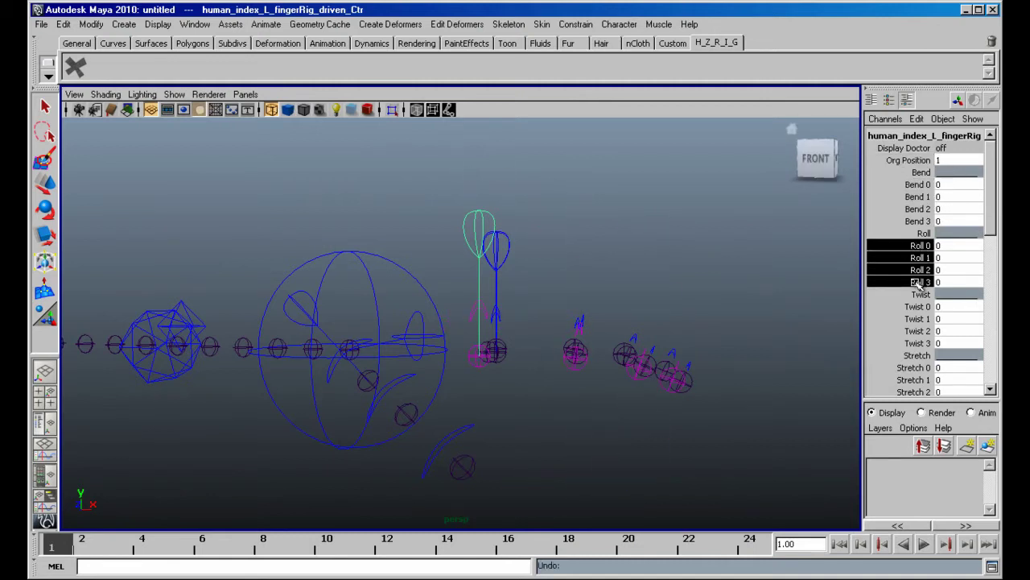
left_click_drag(722, 240, 612, 283, "alt")
middle_click_drag(606, 286, 674, 293)
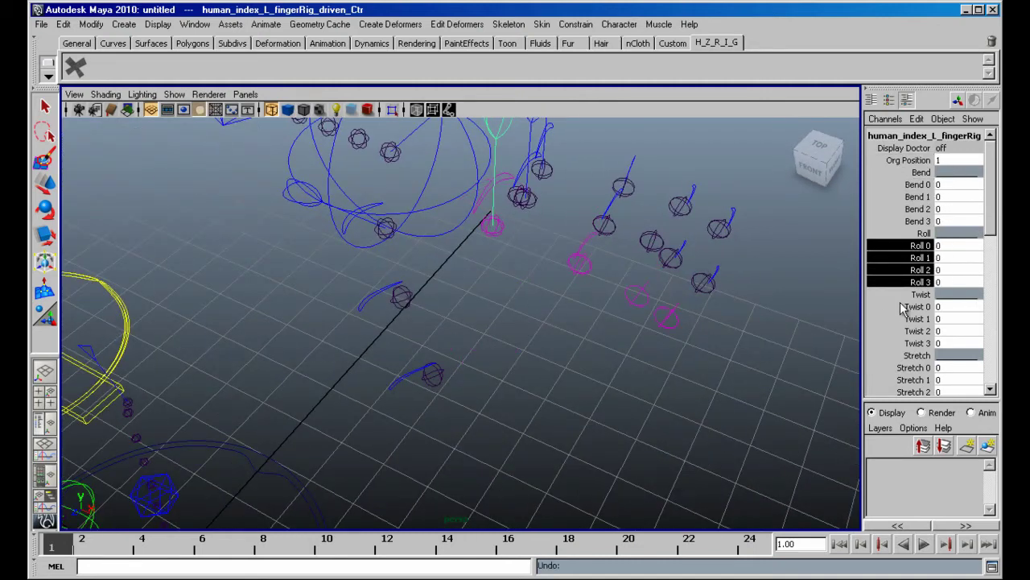
left_click_drag(902, 307, 901, 343)
left_click_drag(695, 376, 752, 327, "alt")
middle_click_drag(639, 331, 670, 339)
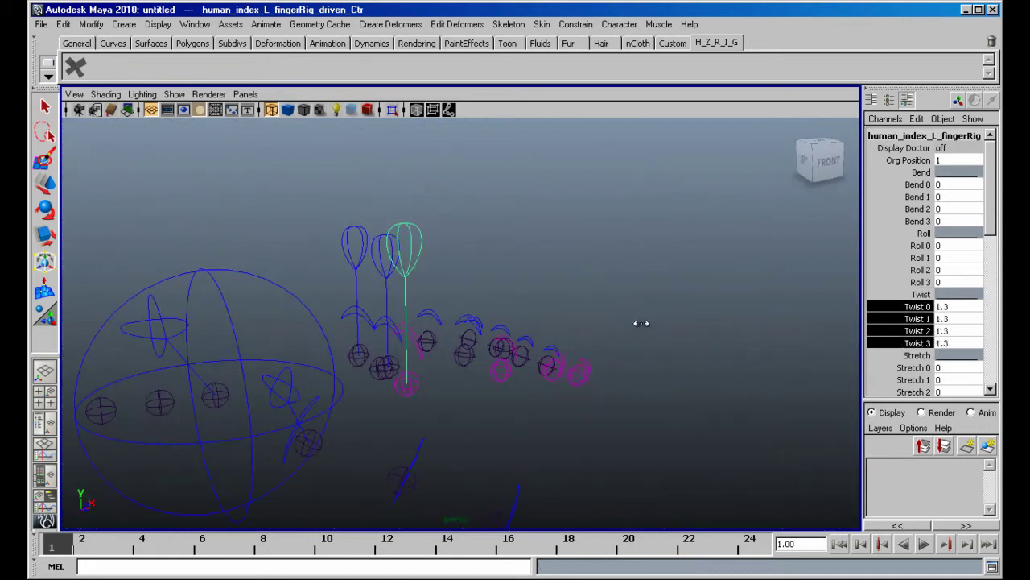
Try changing Stretch 0 to Stretch 3 together on the left index finger's driven control, undoing the change.
scroll(918, 306, "down", 3)
left_click_drag(914, 281, 917, 297)
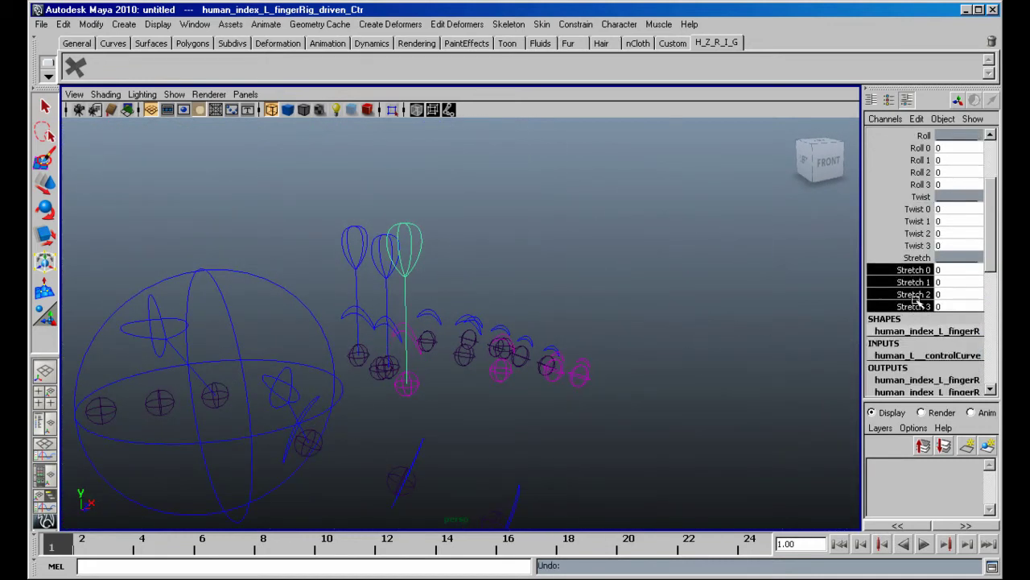
left_click_drag(704, 304, 658, 337, "alt")
key("ctrl+z")
Try rotating one of the individual finger joint controls on the left hand.
left_click_drag(556, 314, 534, 274, "alt")
left_click(522, 338)
left_click_drag(555, 331, 507, 382, "alt")
right_click_drag(563, 370, 660, 360, "alt")
left_click(660, 360)
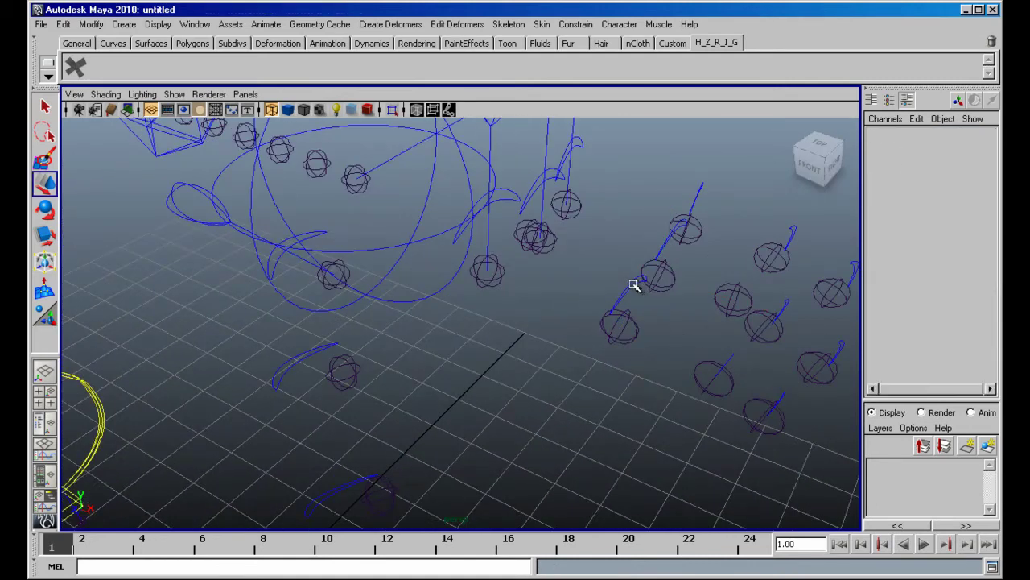
left_click(636, 284)
key("e")
left_click_drag(702, 245, 736, 310)
left_click_drag(552, 336, 583, 323, "alt")
Try rotating the left index finger's base control and a joint control further along, undoing the finger rotations.
left_click(425, 323)
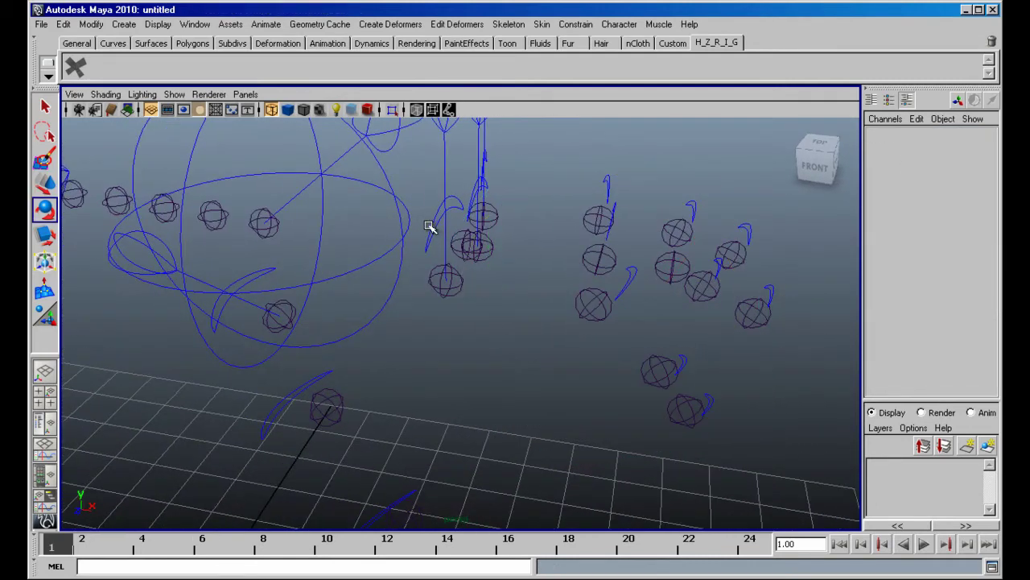
left_click(436, 221)
left_click_drag(521, 180, 538, 233)
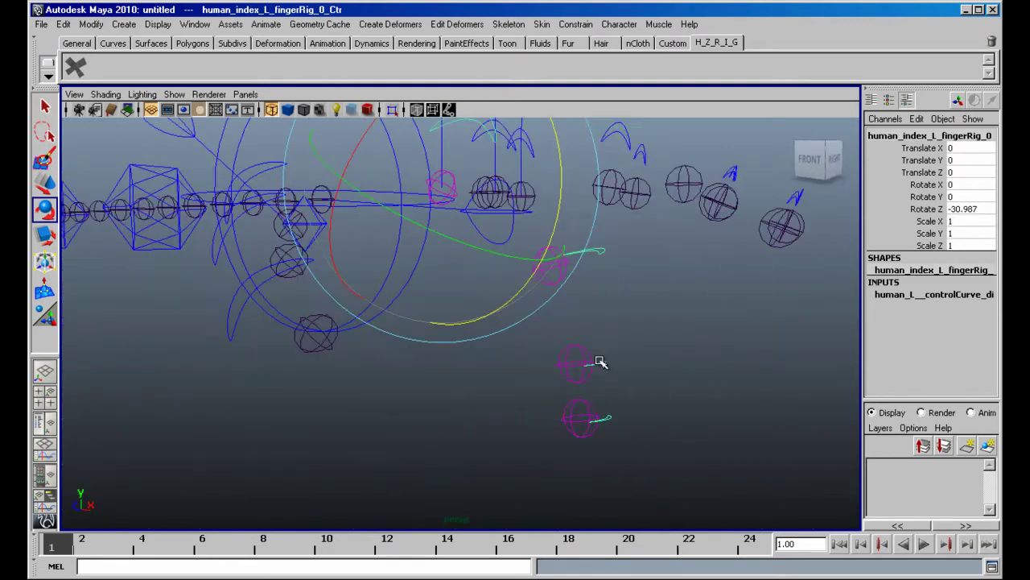
left_click(603, 362)
left_click_drag(624, 342, 547, 276)
key("ctrl+z")
key("ctrl+z")
key("ctrl+z")
key("ctrl+z")
key("ctrl+z")
key("ctrl+z")
Select the left hip's single-joint control and frame it with the Move tool active.
right_click_drag(547, 276, 306, 217, "alt")
left_click(341, 194)
middle_click_drag(306, 217, 527, 256, "alt")
left_click(563, 264)
right_click_drag(563, 264, 490, 274, "alt")
left_click_drag(490, 274, 584, 251, "alt")
right_click_drag(583, 251, 467, 302, "alt")
left_click(283, 421)
middle_click_drag(322, 399, 368, 234, "alt")
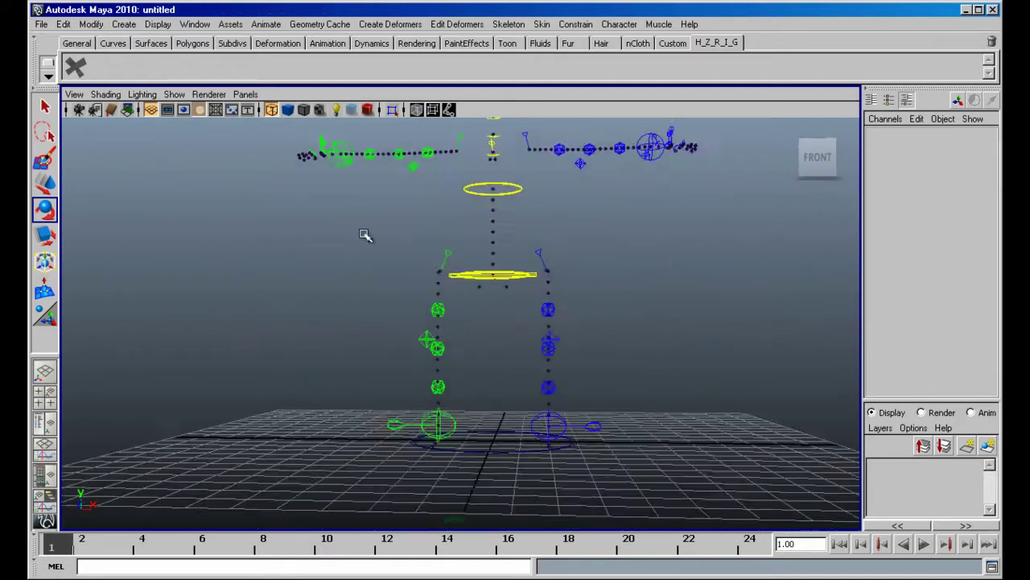
right_click_drag(367, 234, 620, 269, "alt")
left_click(599, 200)
right_click_drag(600, 200, 808, 361, "alt")
left_click_drag(808, 361, 506, 398, "alt")
key("w")
key("f")
Try moving the left hip's single-joint control, and undo the move.
right_click_drag(506, 399, 482, 417, "alt")
middle_click_drag(482, 418, 582, 285, "alt")
left_click_drag(582, 285, 552, 331, "alt")
middle_click_drag(553, 331, 619, 367)
key("z")
right_click_drag(618, 366, 573, 314, "alt")
middle_click_drag(573, 314, 556, 352, "alt")
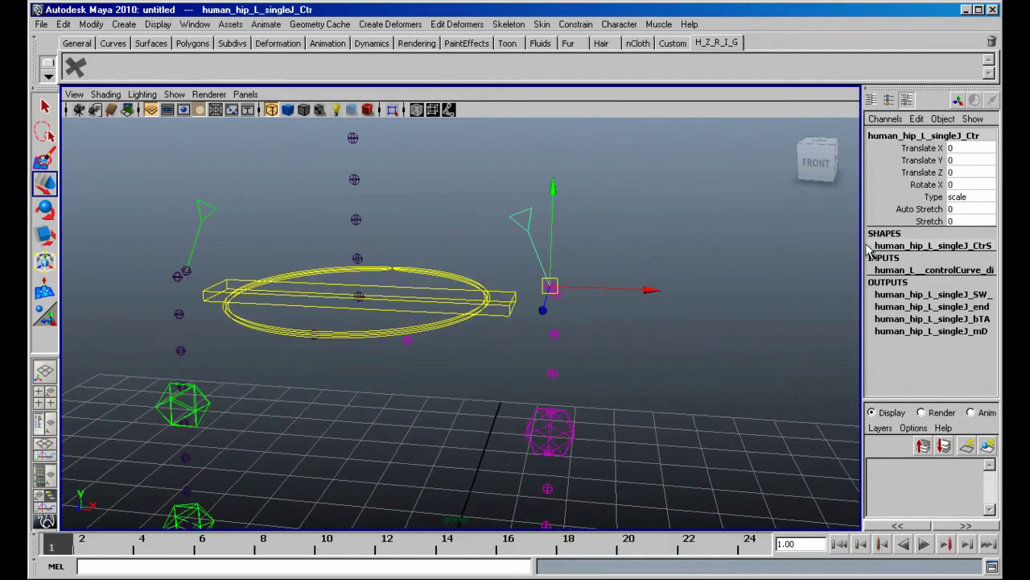
Set Auto Stretch to 1 on the left hip's single-joint control and try moving it, undoing the move.
left_click(912, 210)
middle_click_drag(677, 282, 678, 322)
right_click_drag(678, 322, 657, 308, "alt")
key("w")
middle_click_drag(640, 352, 604, 499)
key("z")
Set the left hip control's Type to translate and try moving it by that method, undoing the move.
left_click(968, 198)
left_click(968, 220)
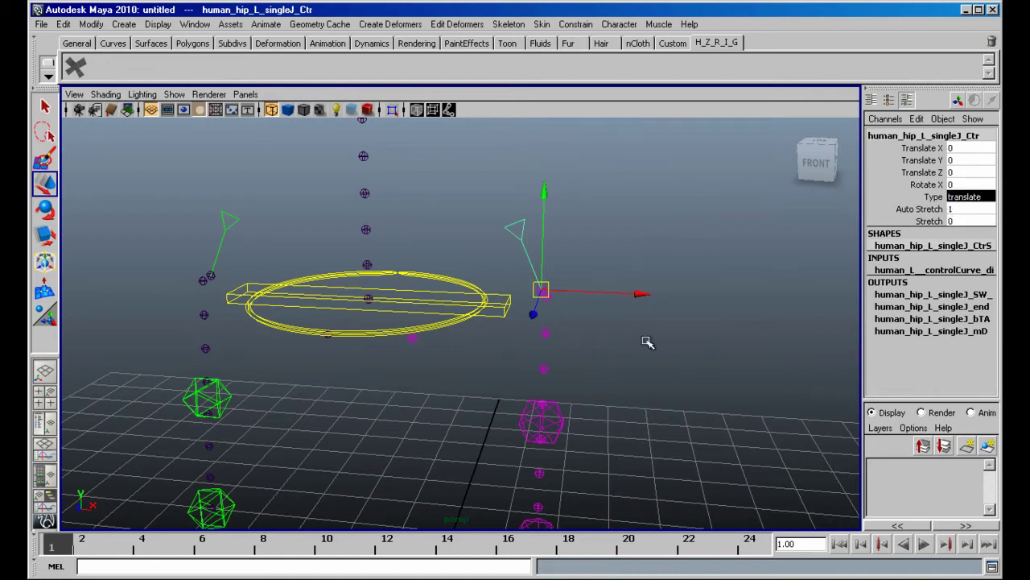
right_click_drag(647, 340, 600, 384, "alt")
middle_click_drag(601, 384, 605, 449, "alt")
key("ctrl+z")
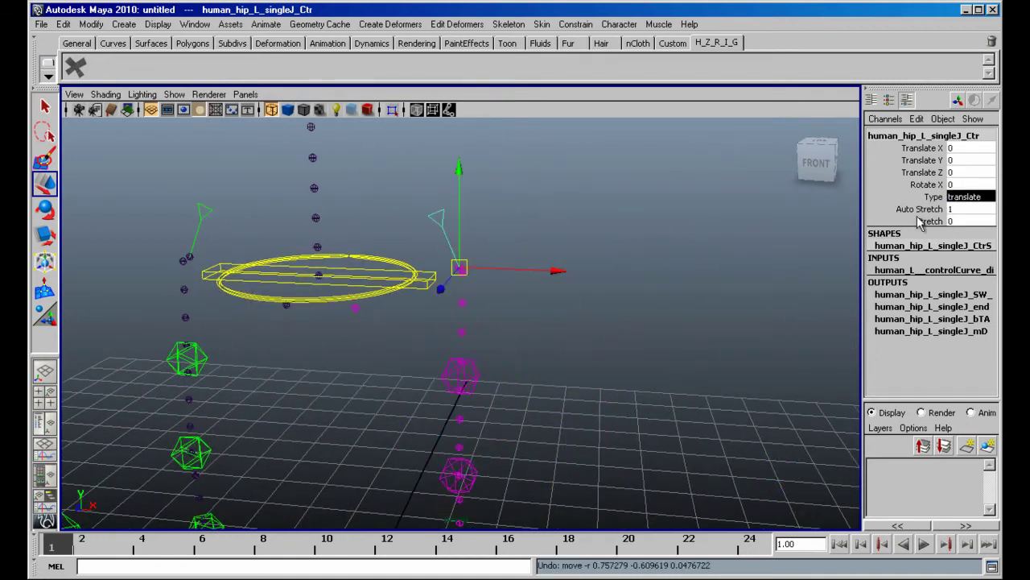
Set the left hip control's Type to scale and Auto Stretch to 0.
left_click(968, 199)
left_click(918, 210)
middle_click_drag(797, 208, 734, 211)
Try a Stretch of about -0.51 on the left hip's single-joint control, undo it and clear the selection.
left_click(914, 221)
right_click_drag(612, 278, 512, 313, "alt")
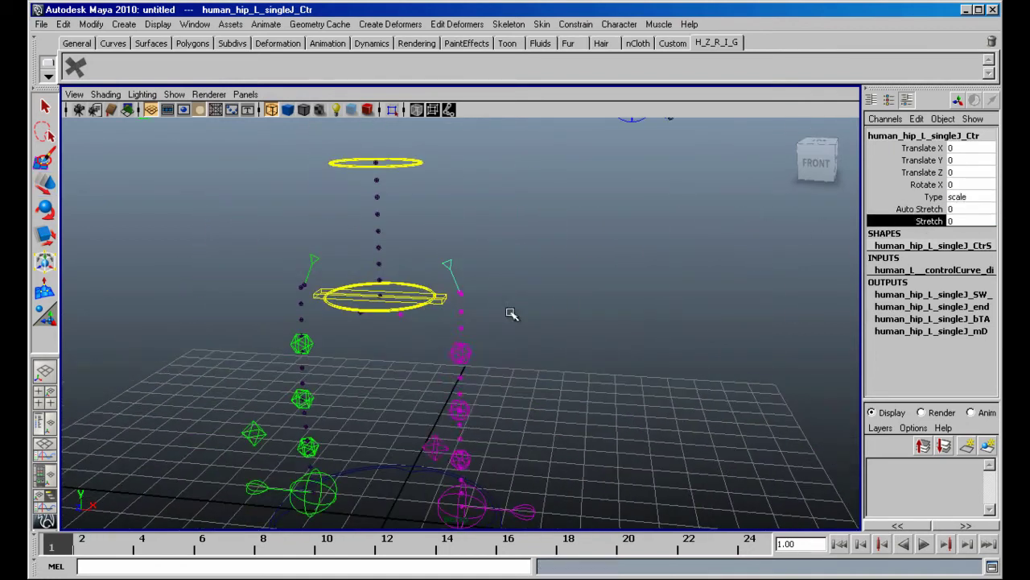
middle_click_drag(684, 338, 513, 346)
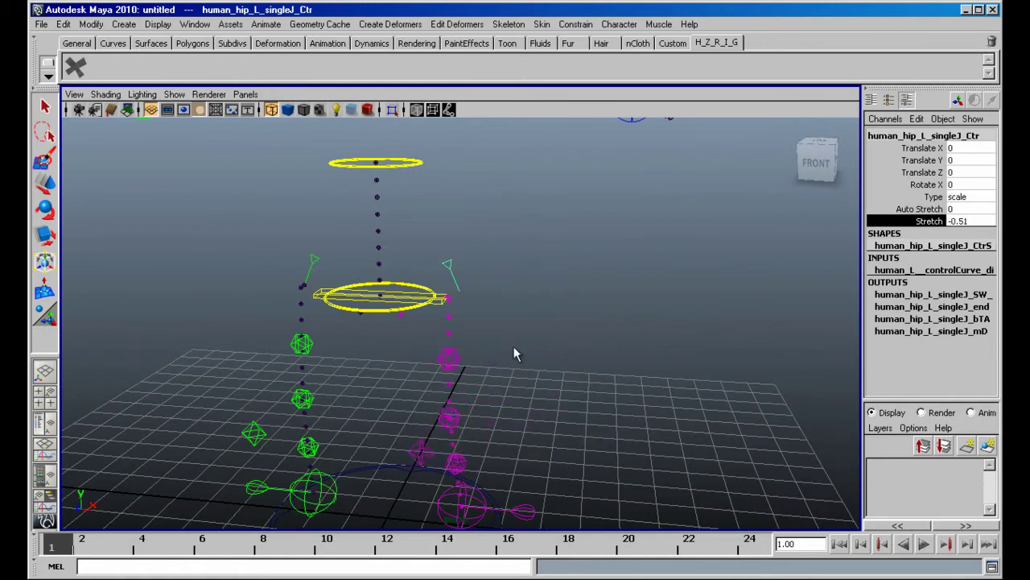
key("ctrl+z")
left_click(621, 348)
Select the left shoulder's single-joint control to examine its attributes, and clear the selection.
middle_click_drag(533, 256, 597, 385, "alt")
left_click_drag(586, 313, 542, 260, "alt")
left_click(523, 265)
right_click_drag(570, 342, 552, 359, "alt")
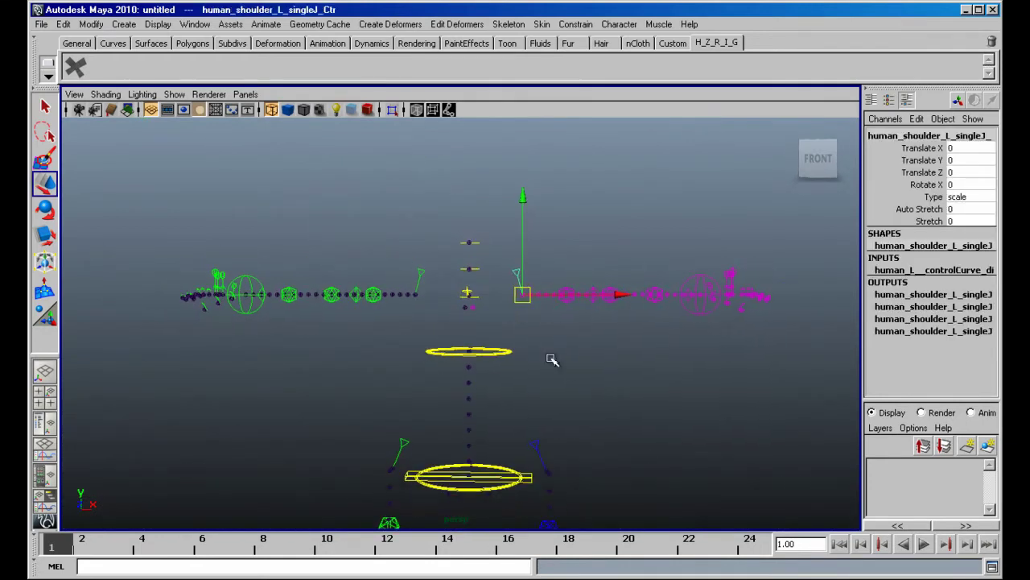
left_click(554, 360)
middle_click_drag(584, 395, 627, 290, "alt")
right_click_drag(628, 290, 491, 274, "alt")
left_click_drag(475, 268, 443, 261, "alt")
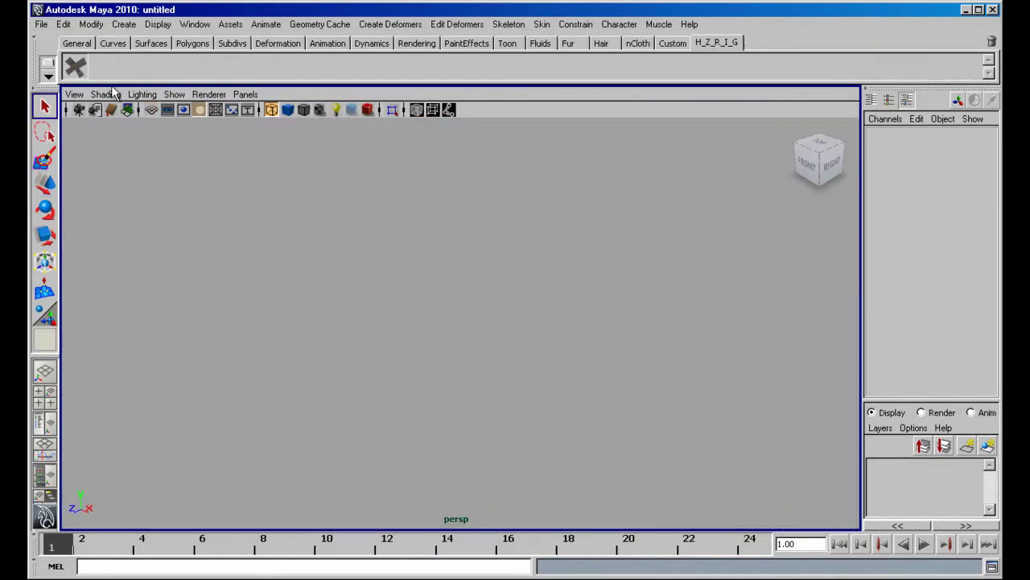
Open the HZrig window with the public manual library shown and set the character name to A_.
left_click(76, 66)
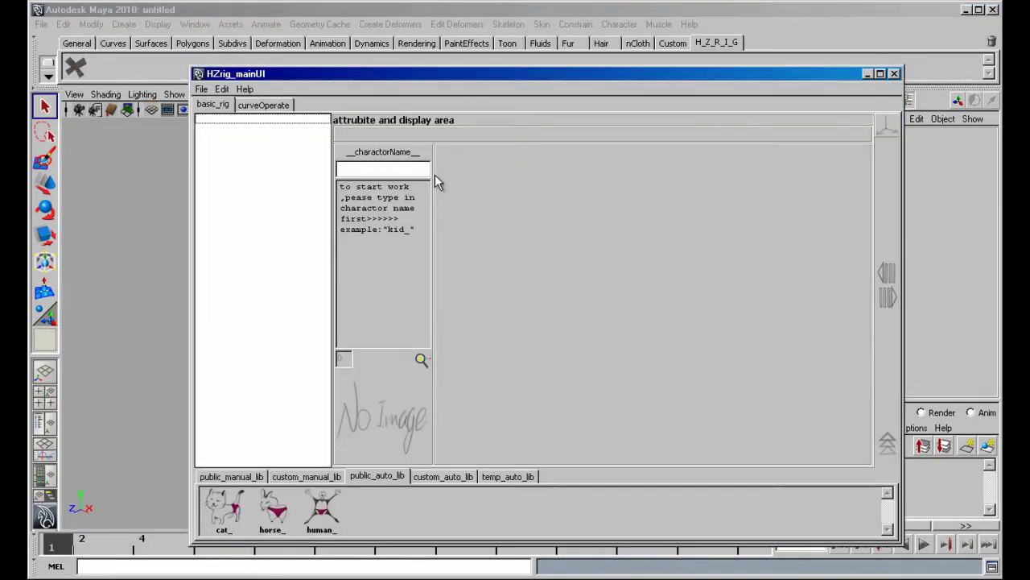
left_click_drag(508, 75, 462, 60)
left_click(464, 462)
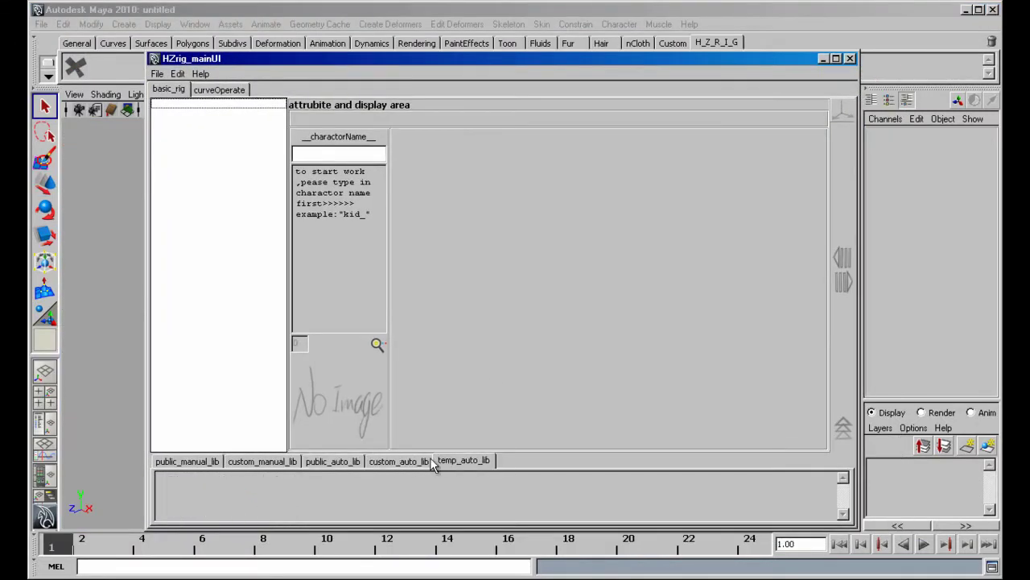
left_click(187, 461)
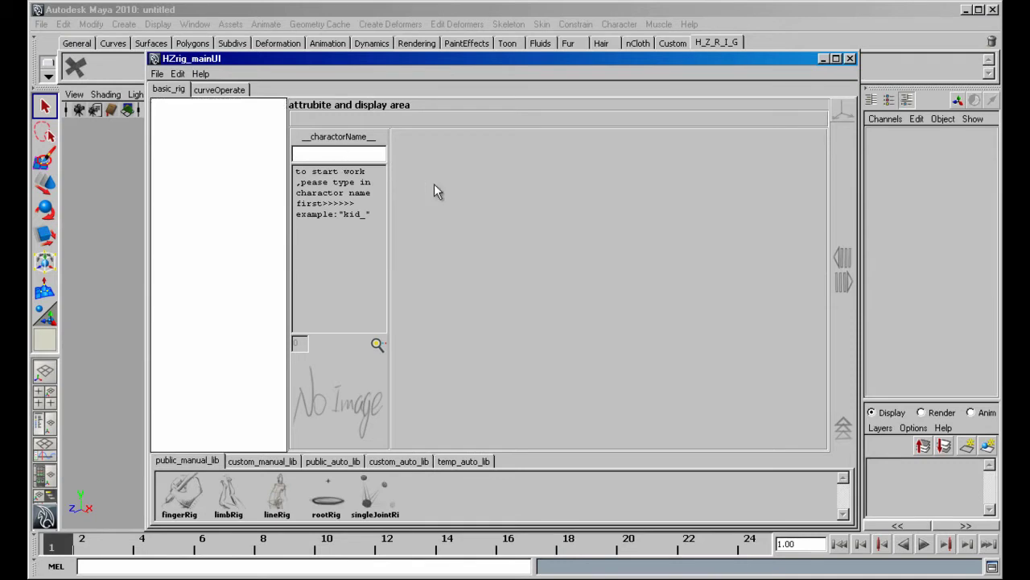
type("A_")
key("Return")
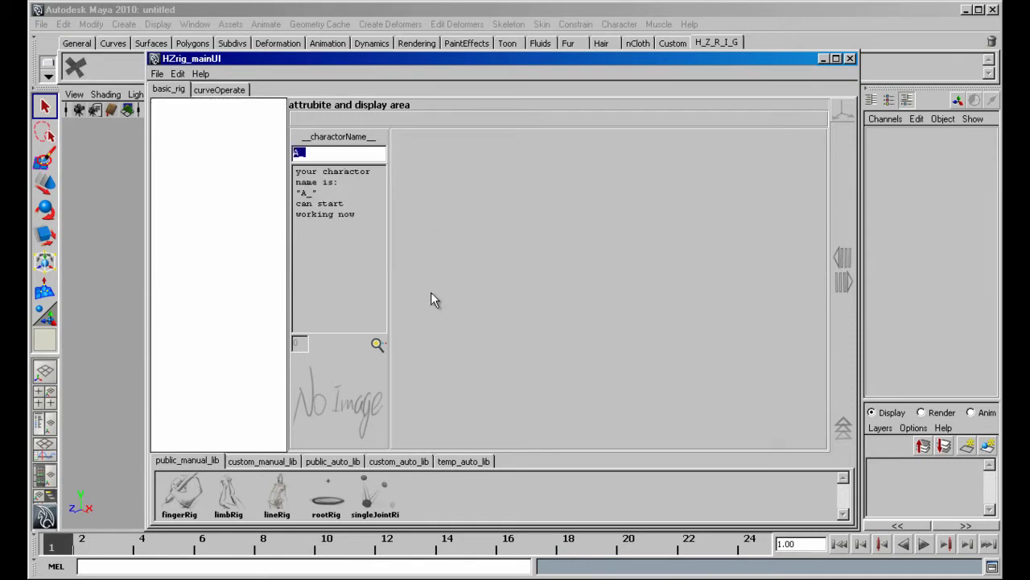
Create a mirrored finger rig named yy_ with 3 joints.
right_click_drag(188, 500, 186, 475)
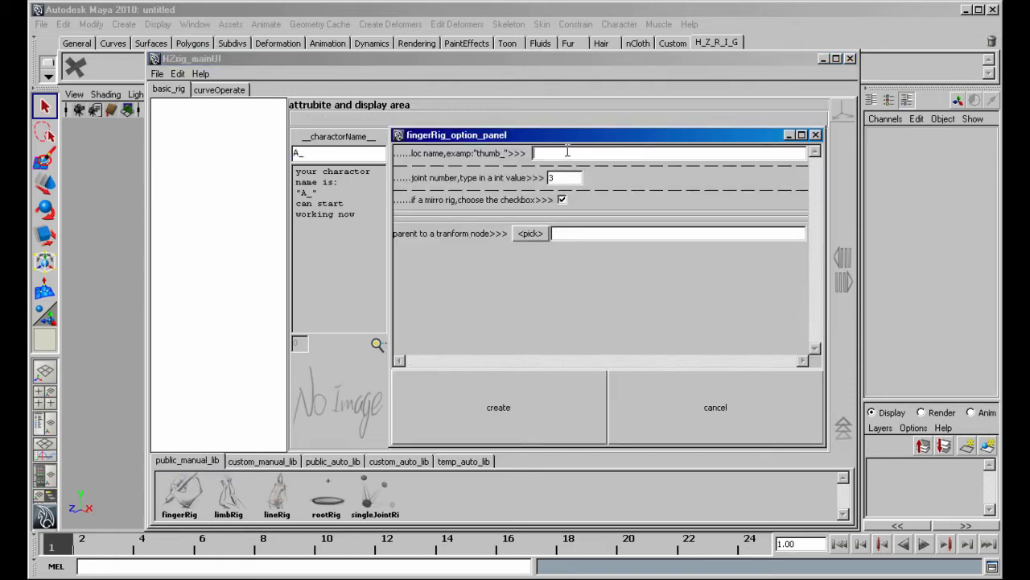
type("yy_")
key("Return")
left_click(564, 419)
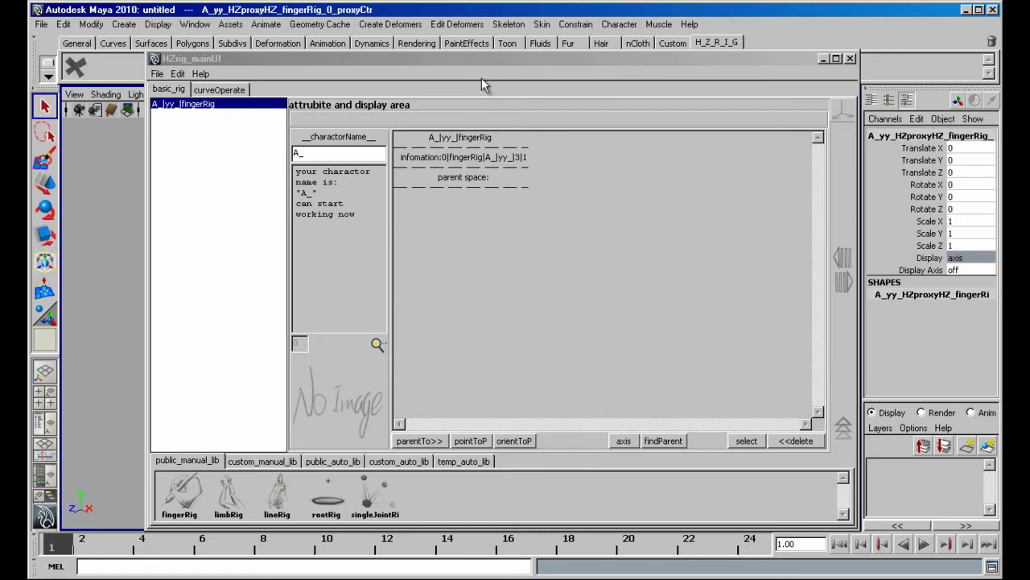
Move the yy_ finger rig's middle and end proxies vertically so the mirrored chain forms an M-shaped zigzag.
left_click_drag(500, 58, 946, 64)
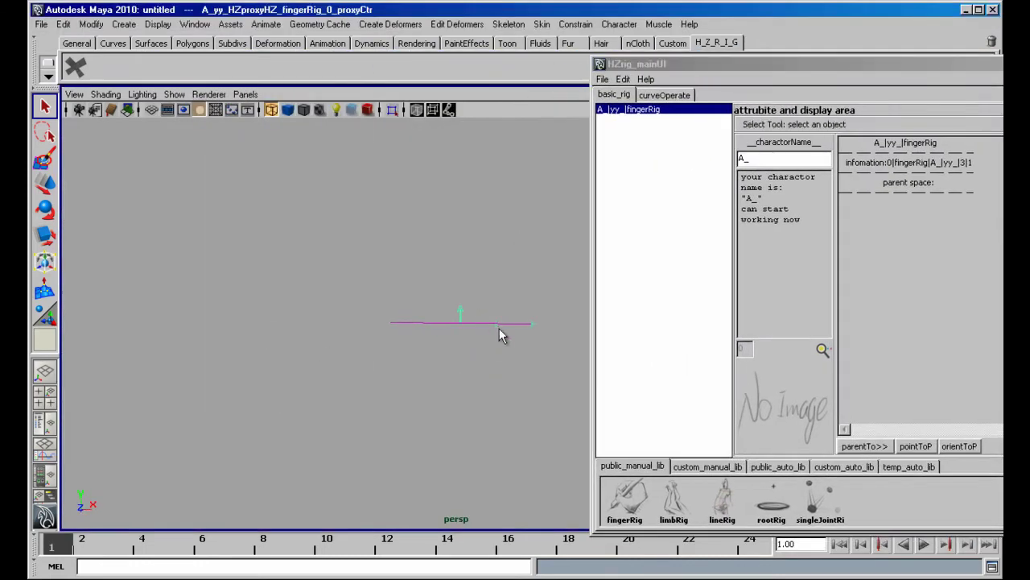
key("w")
left_click_drag(499, 214, 503, 108)
left_click(533, 214)
left_click_drag(533, 143, 538, 251)
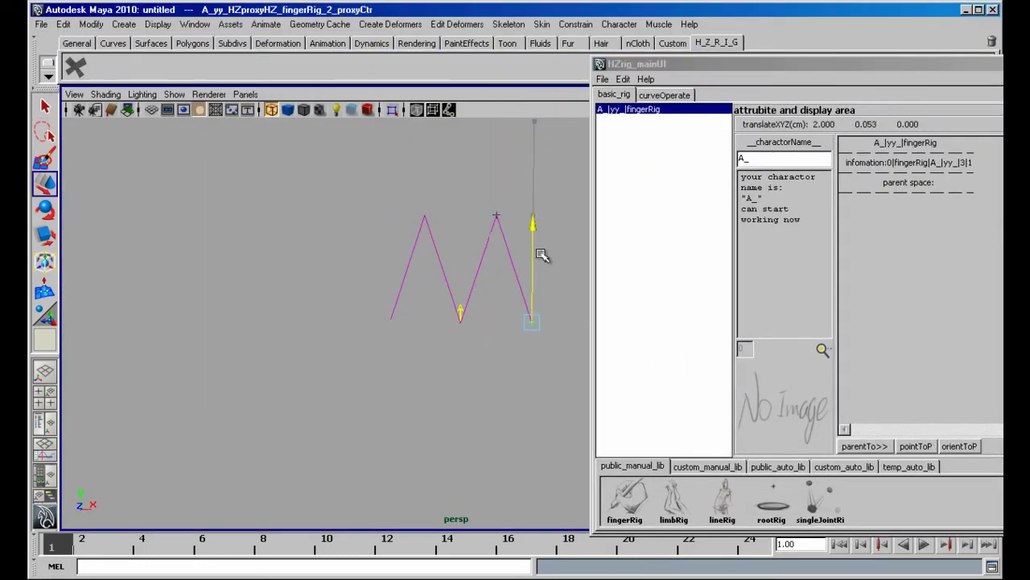
left_click(392, 419)
Save the A_ rig frame to HZrig's temporary auto library.
middle_click_drag(455, 392, 445, 426, "alt")
right_click_drag(444, 426, 458, 427, "alt")
left_click_drag(683, 65, 529, 63)
left_click(452, 79)
left_click(467, 108)
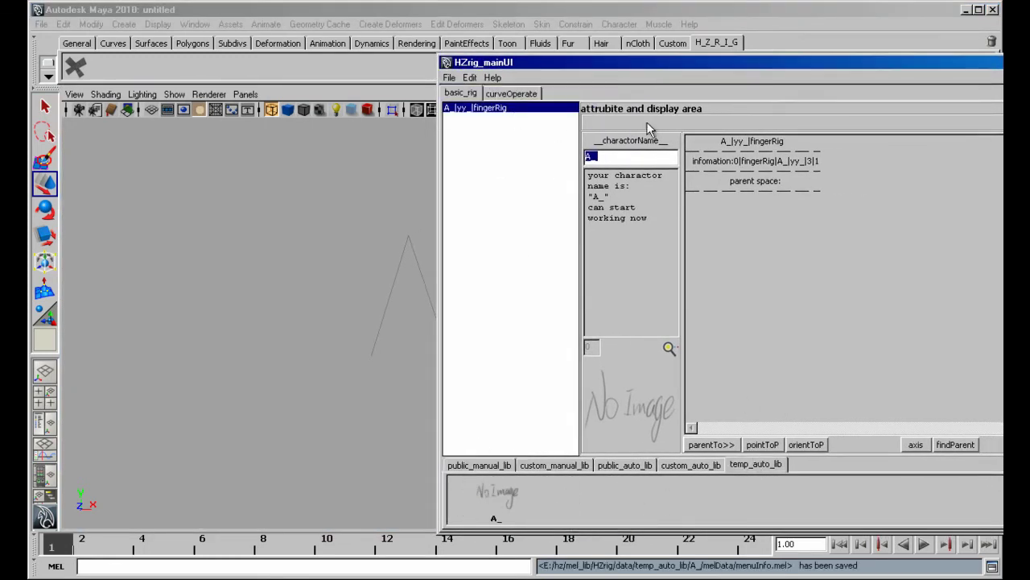
Reset the HZrig window and start a new, empty scene.
left_click(470, 80)
left_click(475, 120)
left_click(279, 259)
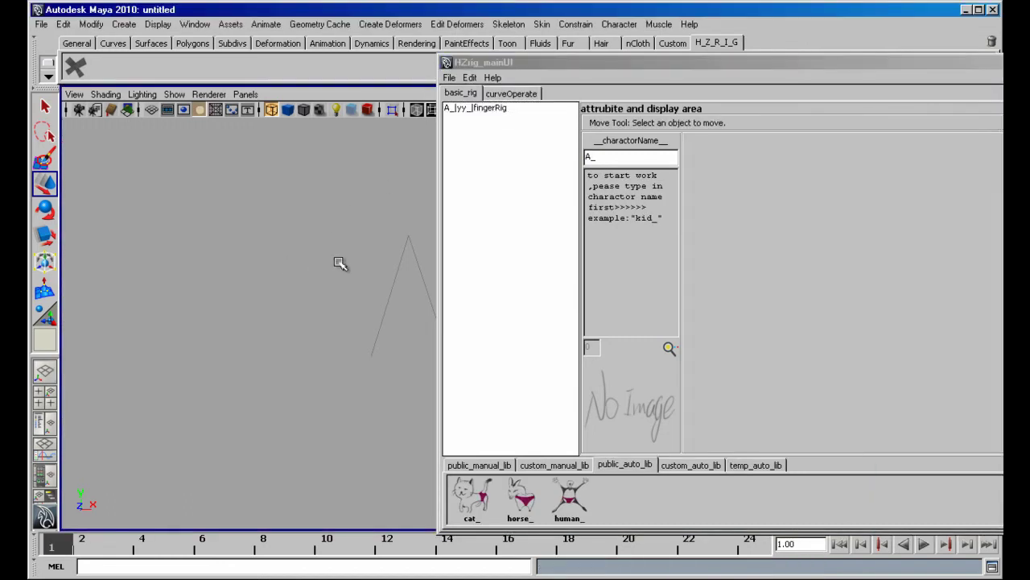
key("ctrl+n")
left_click(536, 275)
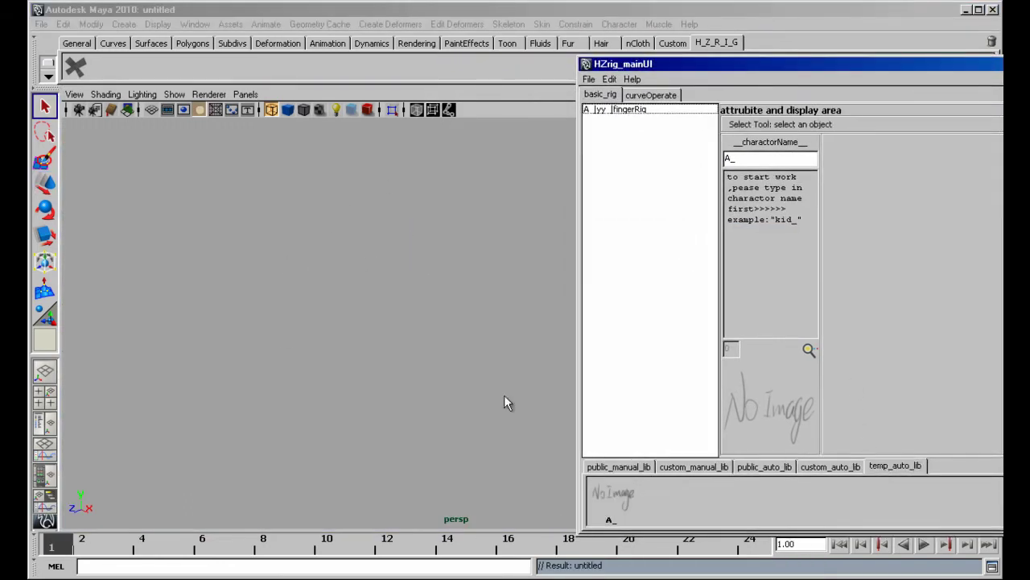
Add the saved A_ rig frame from the temporary auto library to the scene.
right_click_drag(617, 501, 617, 450)
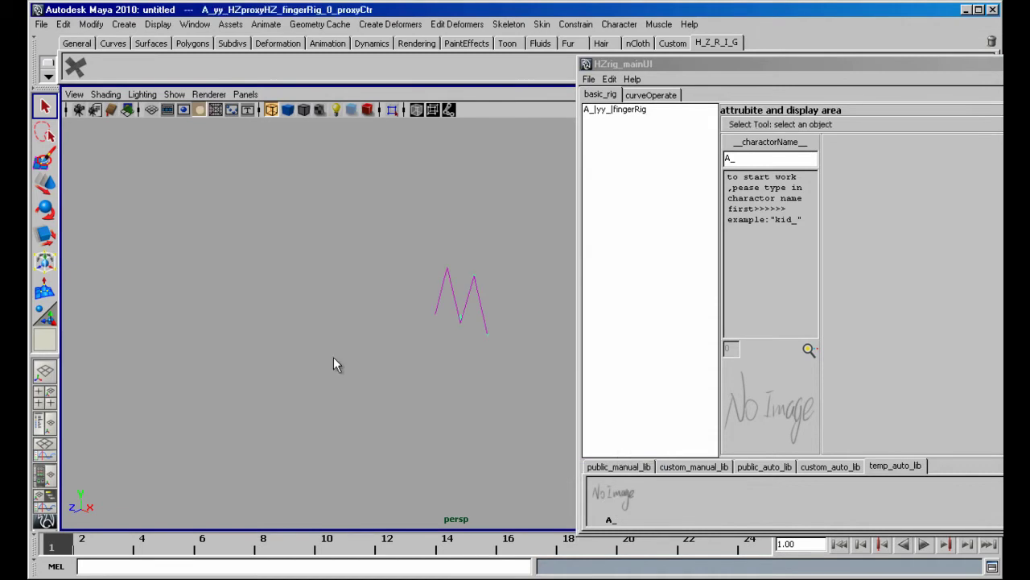
middle_click_drag(478, 356, 419, 392, "alt")
right_click_drag(419, 392, 460, 405, "alt")
Delete the A_|yy_|fingerRig proxy group through HZrig and set the window aside.
left_click(629, 110)
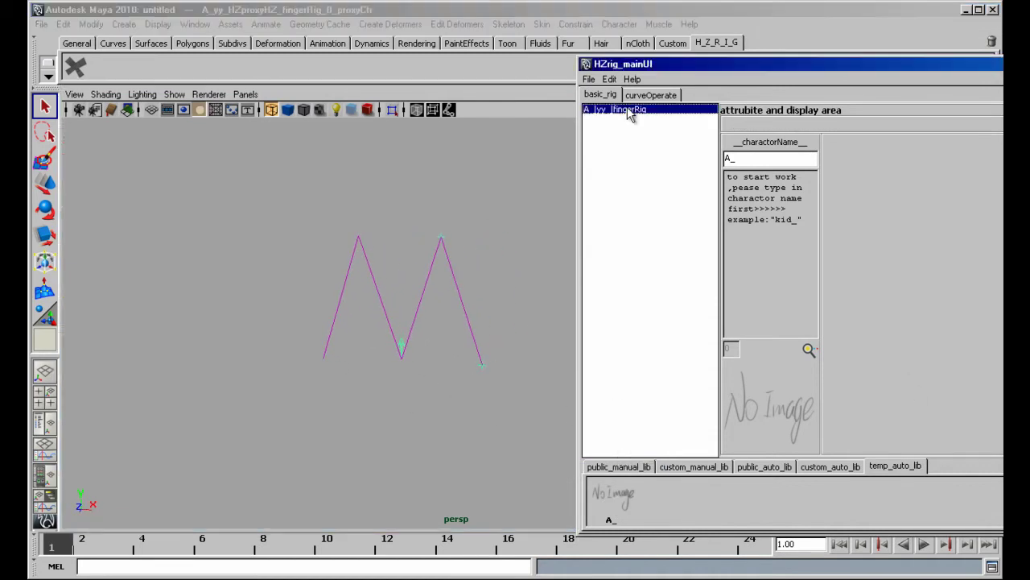
key("Delete")
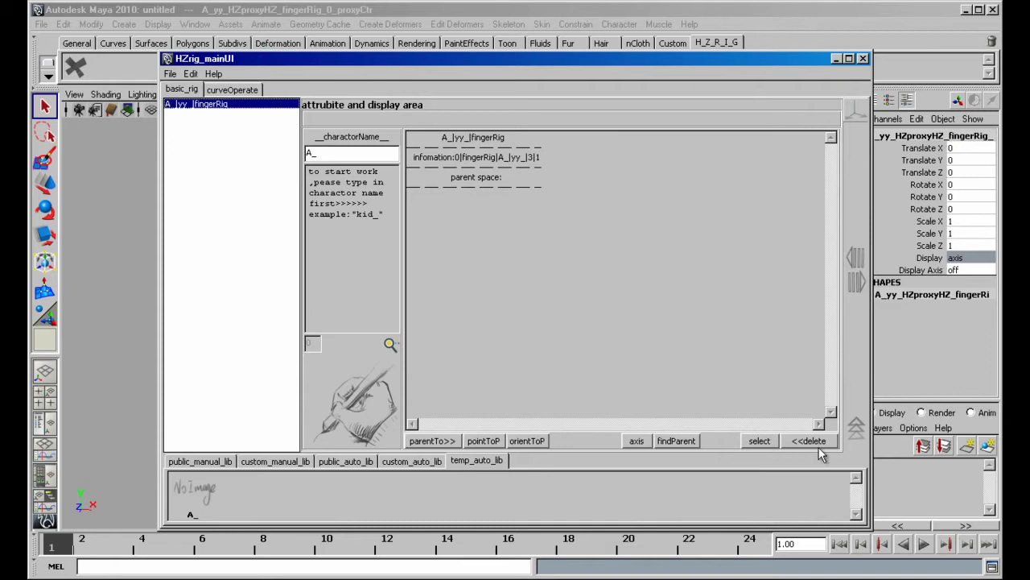
left_click(818, 444)
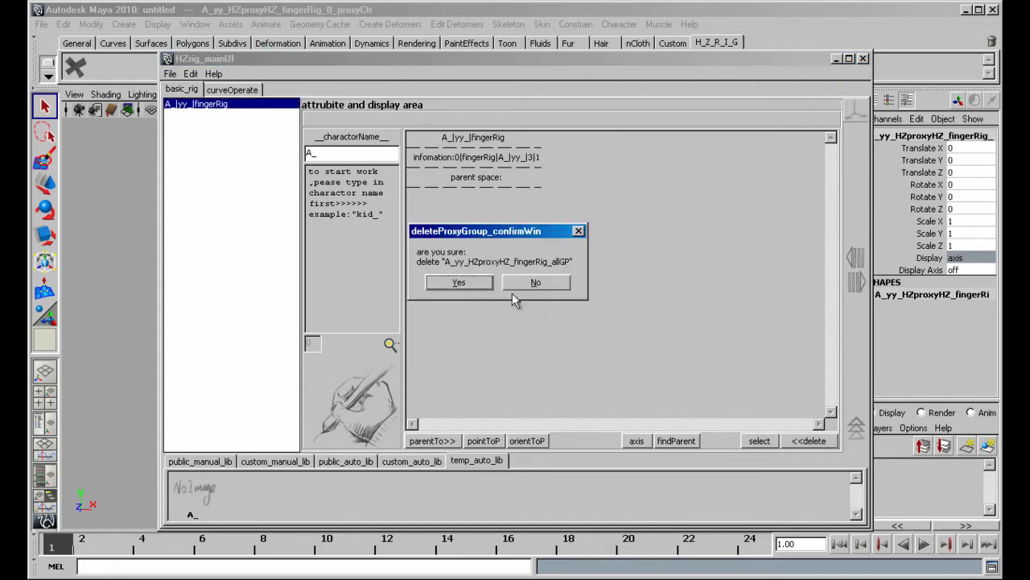
left_click(473, 277)
left_click_drag(541, 60, 1029, 70)
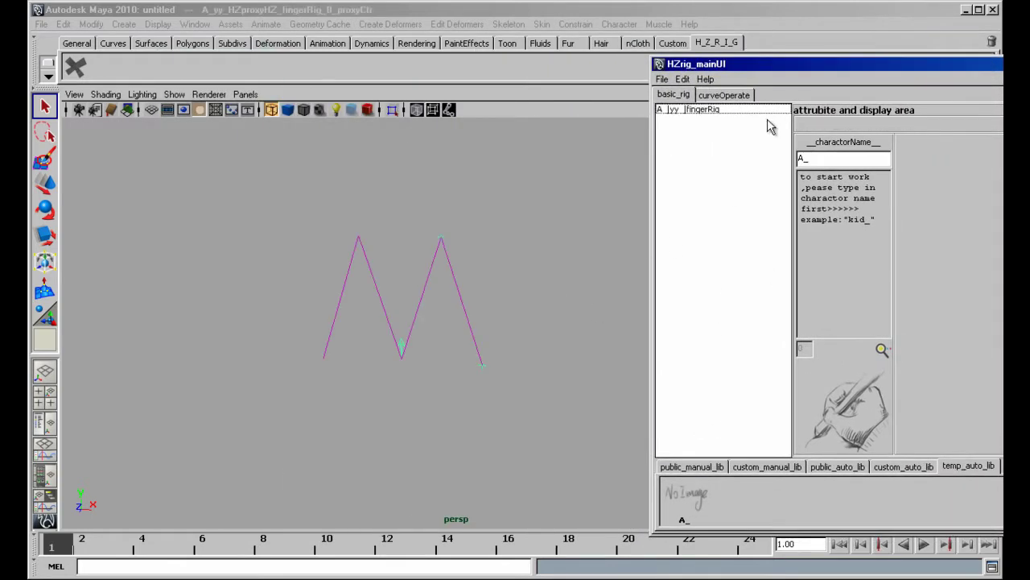
Arrange the HZrig window beside the zigzag proxy and delete the yy_ finger rig again.
left_click_drag(778, 63, 407, 64)
middle_click_drag(206, 306, 193, 305, "alt")
left_click_drag(804, 71, 805, 59)
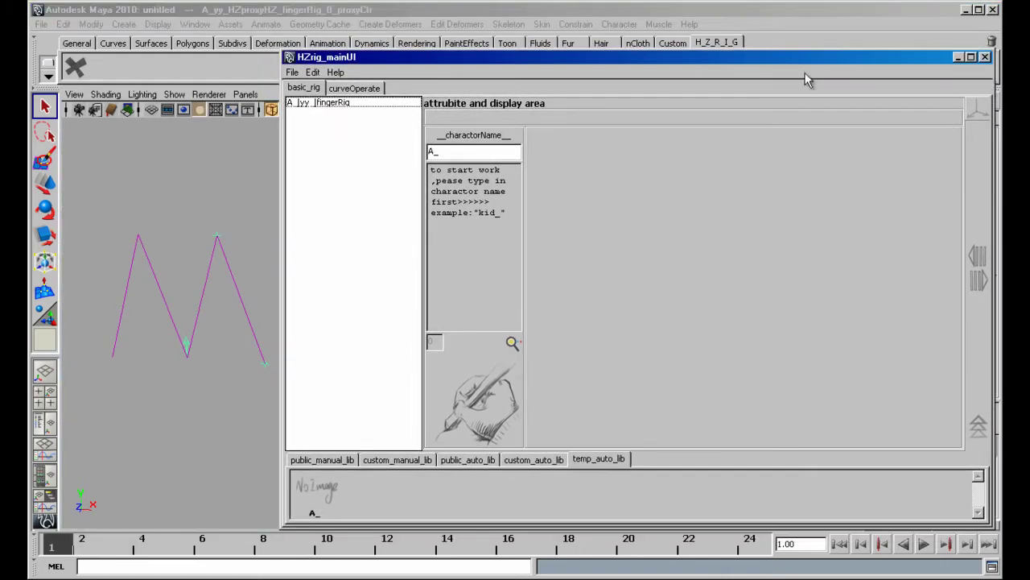
left_click(378, 103)
left_click(920, 441)
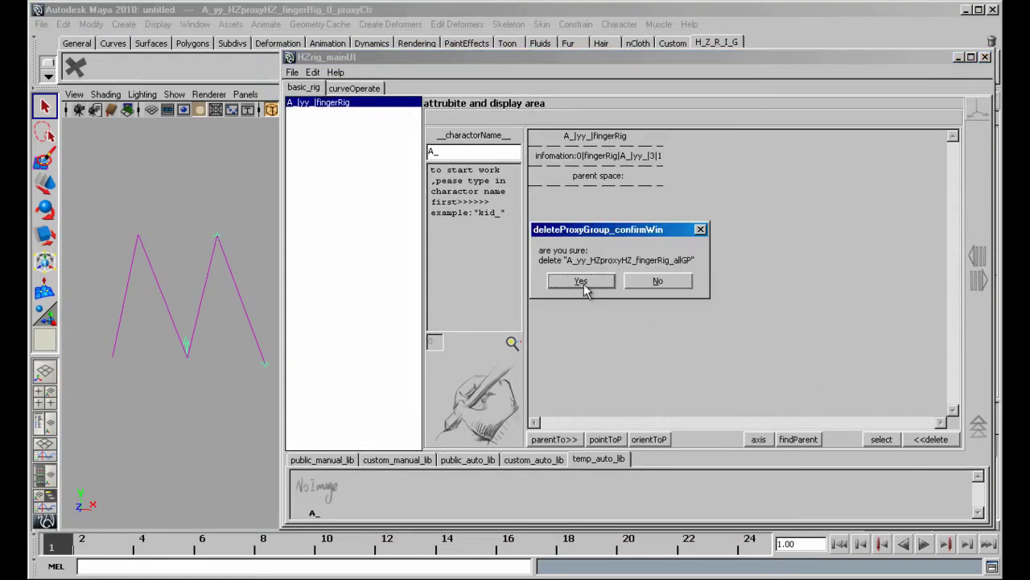
left_click(586, 285)
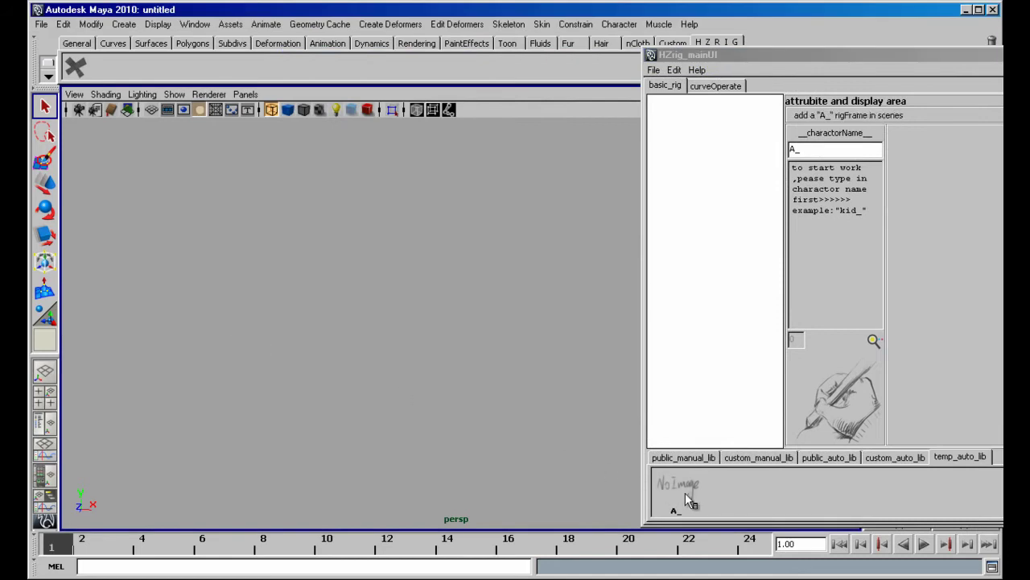
Bring the A_ rig frame back into the scene from the temporary auto library.
middle_click_drag(129, 372, 387, 375, "alt")
right_click_drag(386, 375, 426, 381, "alt")
middle_click_drag(426, 382, 426, 421, "alt")
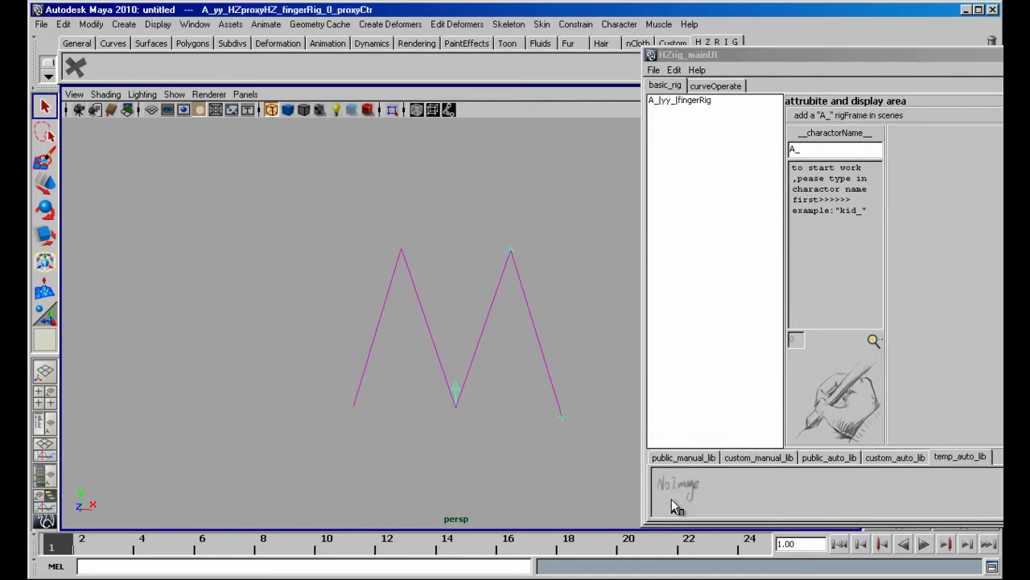
Rename the A_ entry in the temporary auto library to B_.
right_click(674, 506)
left_click(700, 482)
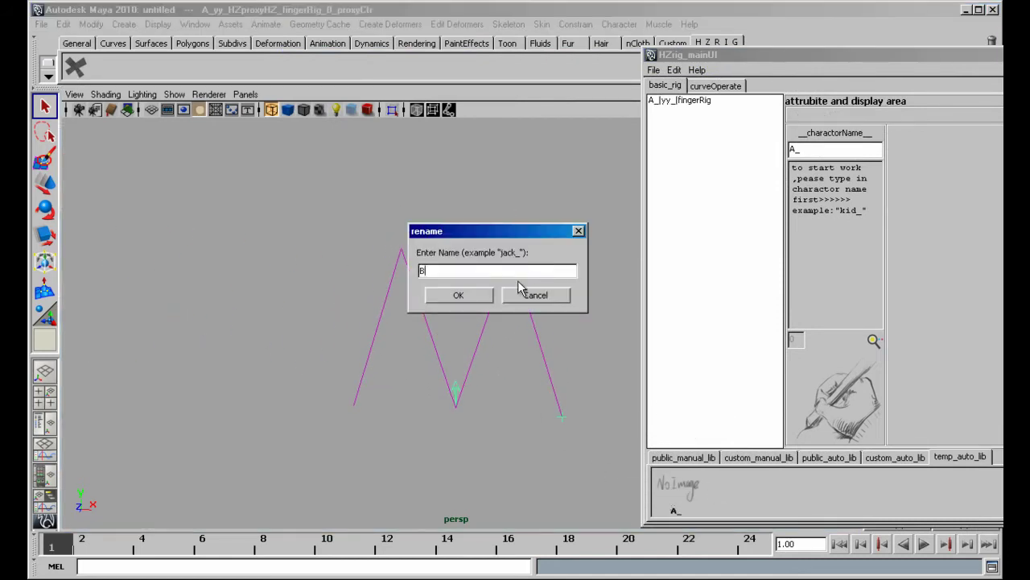
key("Return")
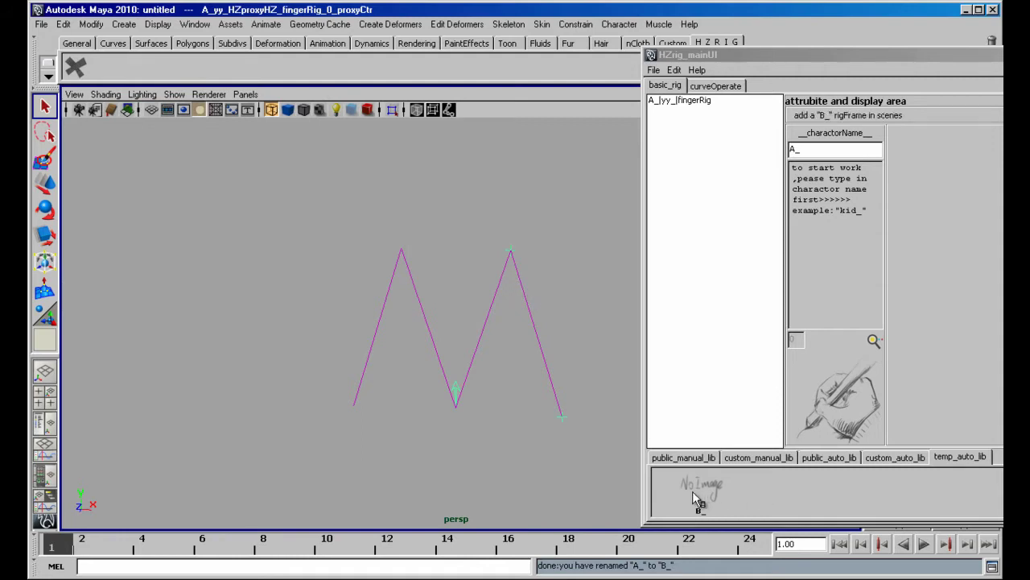
Rename the B_ entry in the temporary auto library to C_ and start a new scene without saving.
right_click_drag(706, 491, 730, 471)
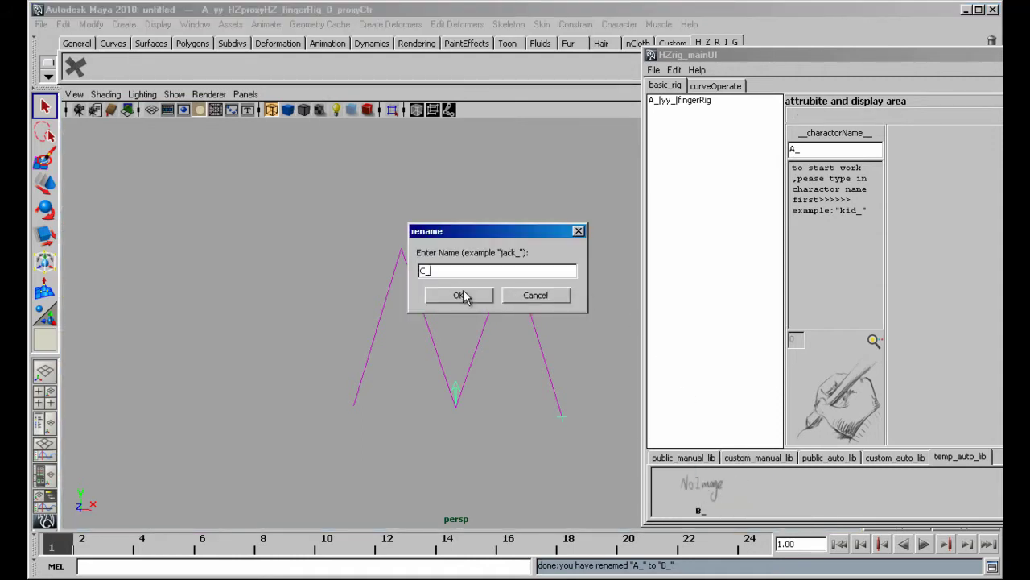
left_click(461, 295)
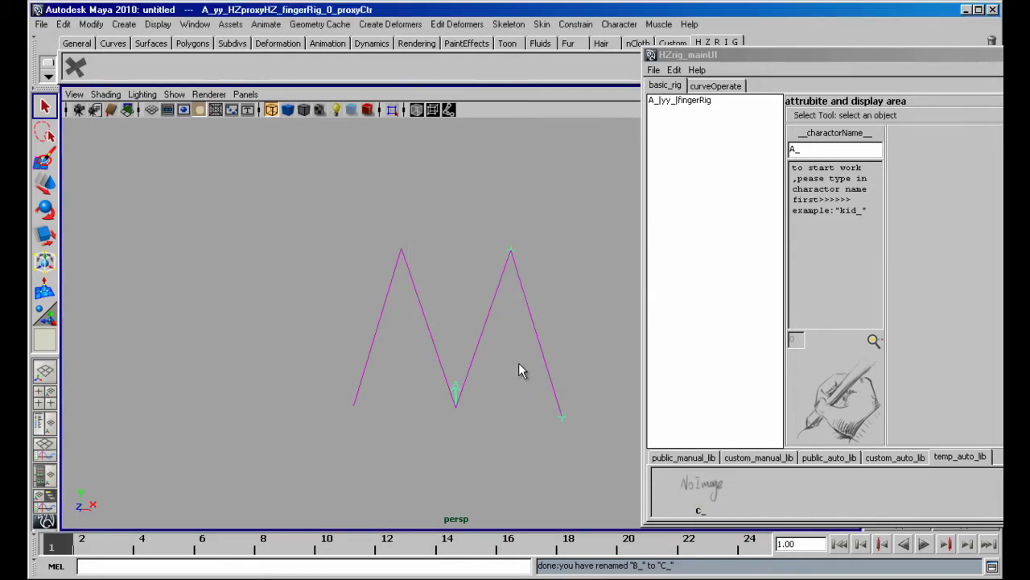
key("ctrl+n")
left_click(537, 274)
Move the C_ entry to the custom auto library and bring its rig frame into the scene from there.
right_click_drag(701, 498, 663, 498)
left_click(483, 281)
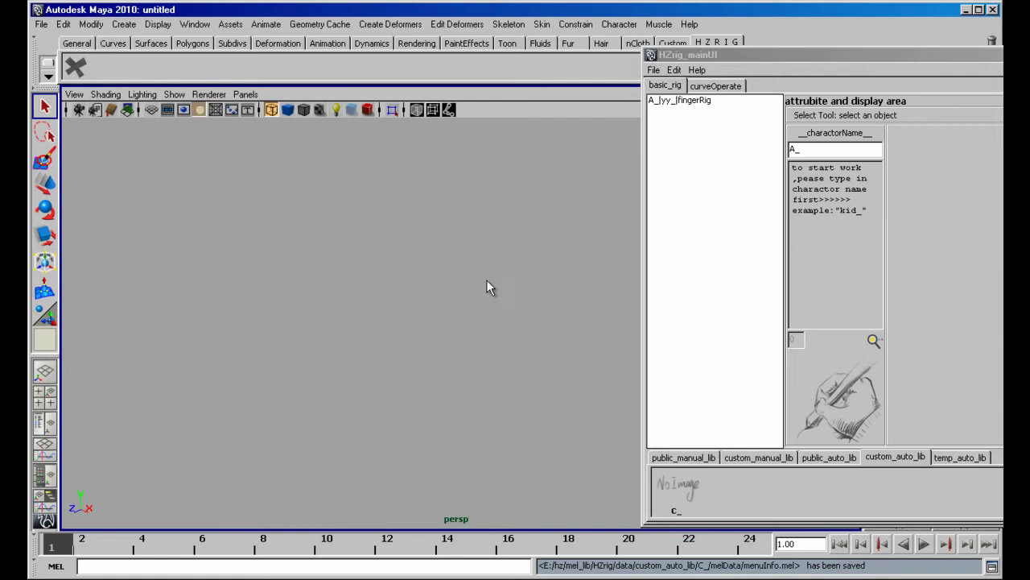
left_click(953, 455)
right_click_drag(679, 486, 671, 426)
left_click_drag(425, 357, 577, 382, "alt")
Start a new scene without saving and rename the C_ entry in the custom auto library to D_.
key("ctrl+n")
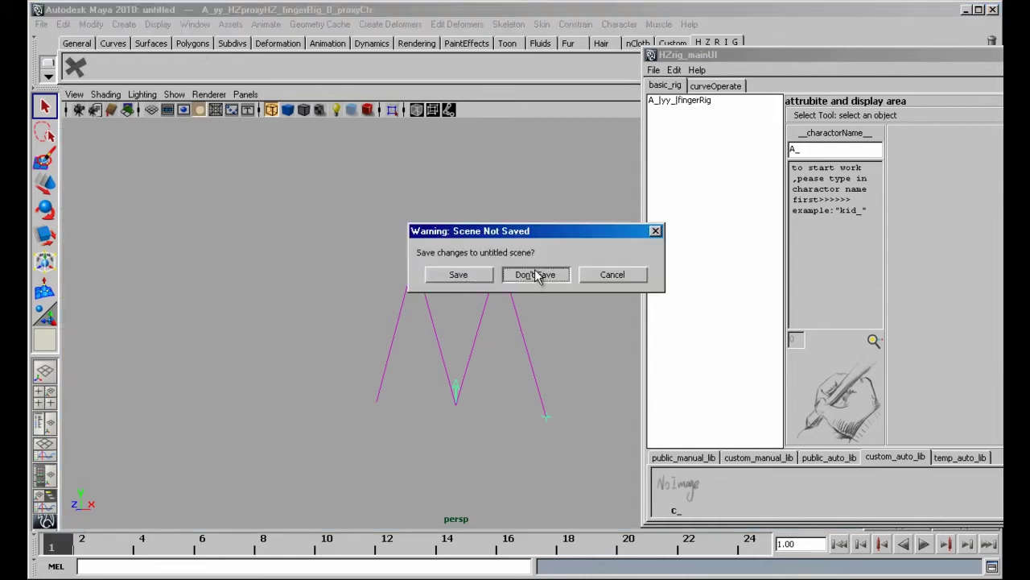
left_click(535, 271)
right_click_drag(712, 477, 670, 453)
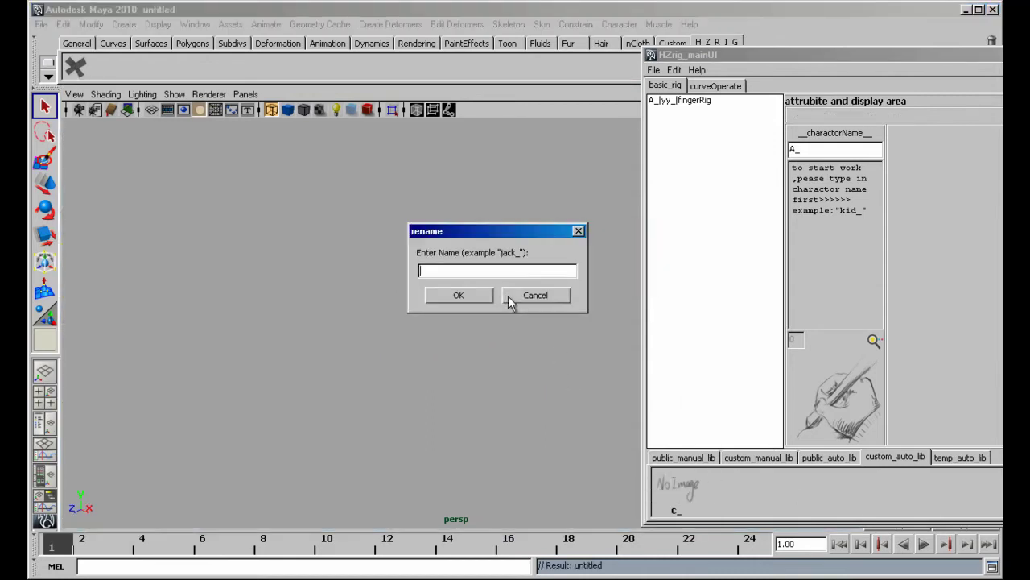
type("D_")
key("Return")
Move the D_ entry from the custom auto library back to the temporary auto library.
right_click(699, 483)
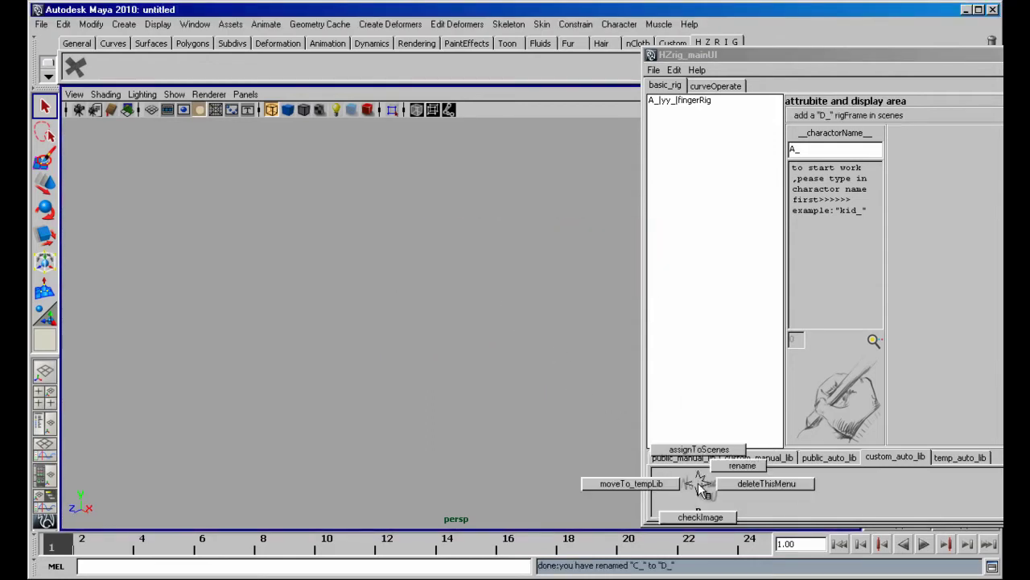
left_click(621, 483)
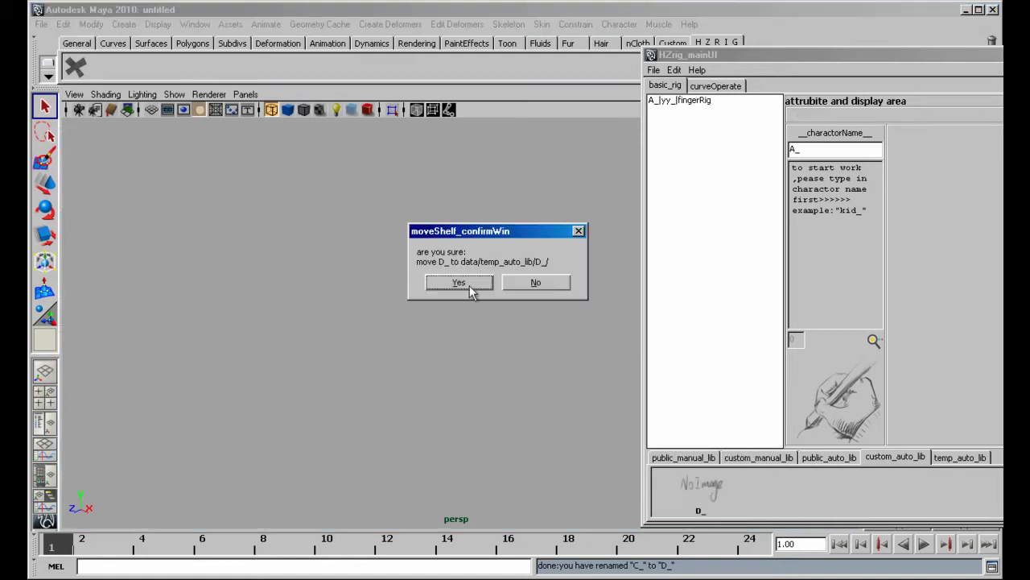
left_click(467, 285)
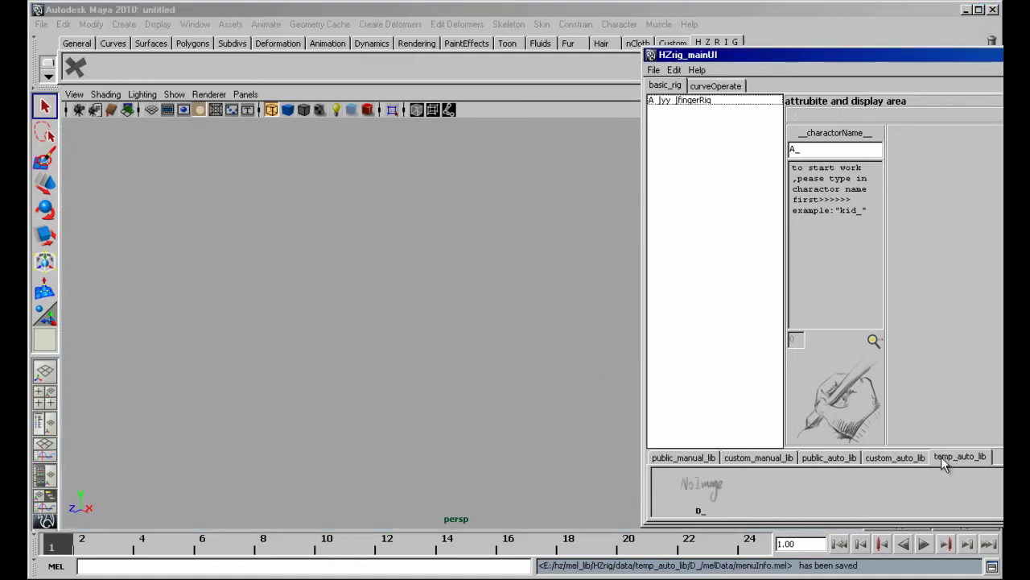
Back up and clear the current temporary auto library with bakeAndClear.
left_click_drag(769, 58, 599, 55)
left_click(504, 66)
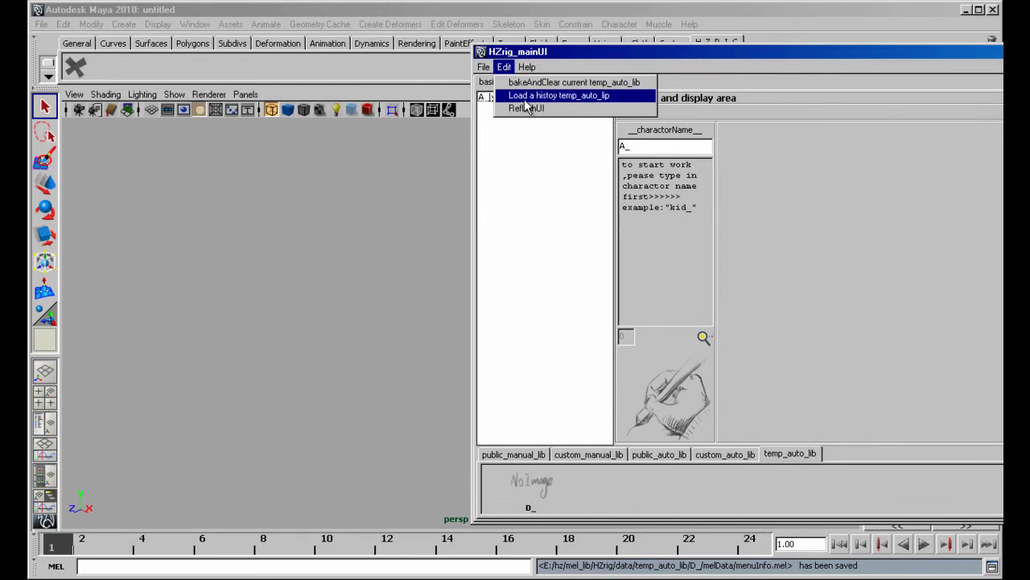
left_click(542, 83)
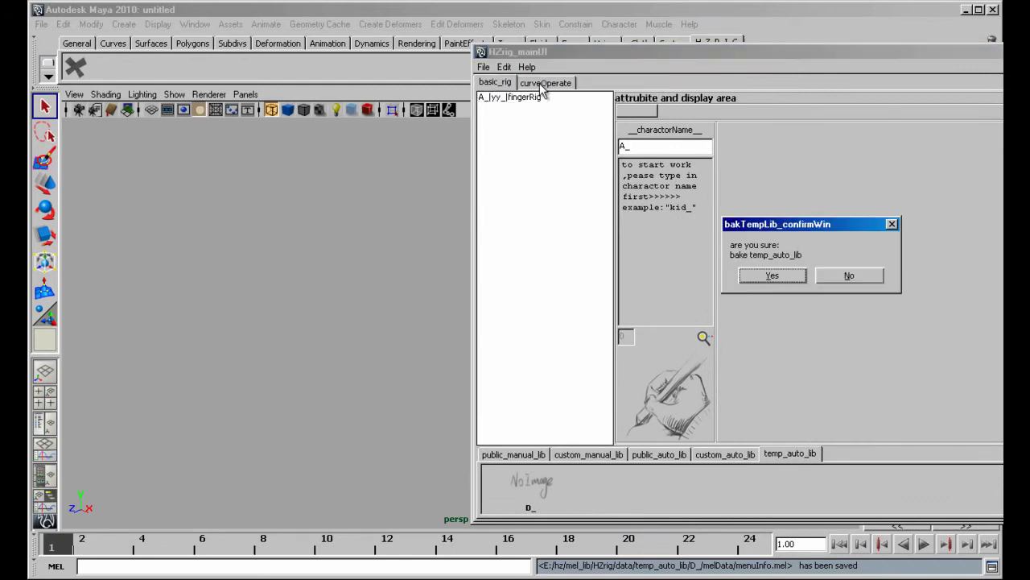
left_click(769, 275)
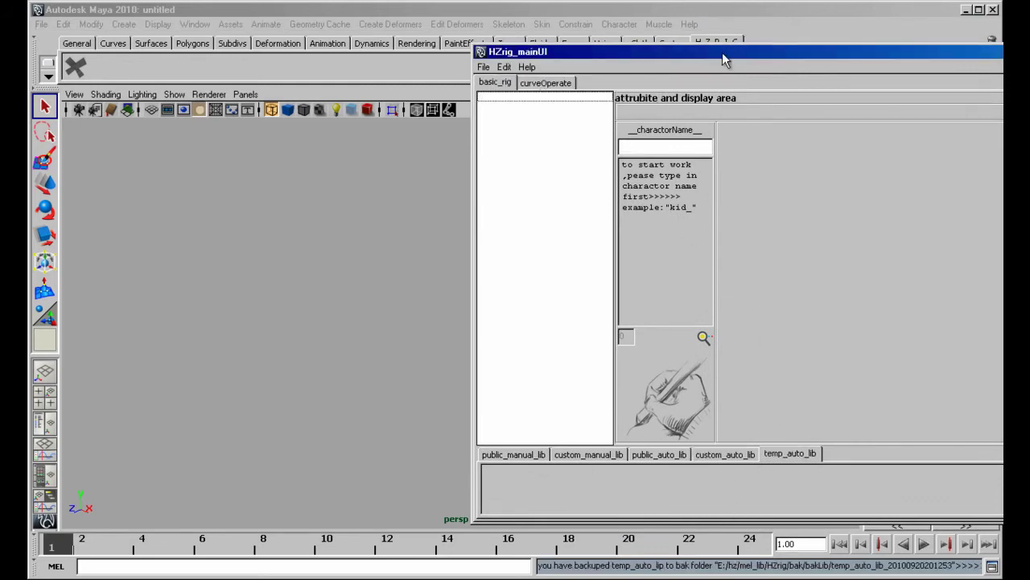
left_click_drag(723, 55, 498, 61)
left_click(294, 68)
left_click(344, 98)
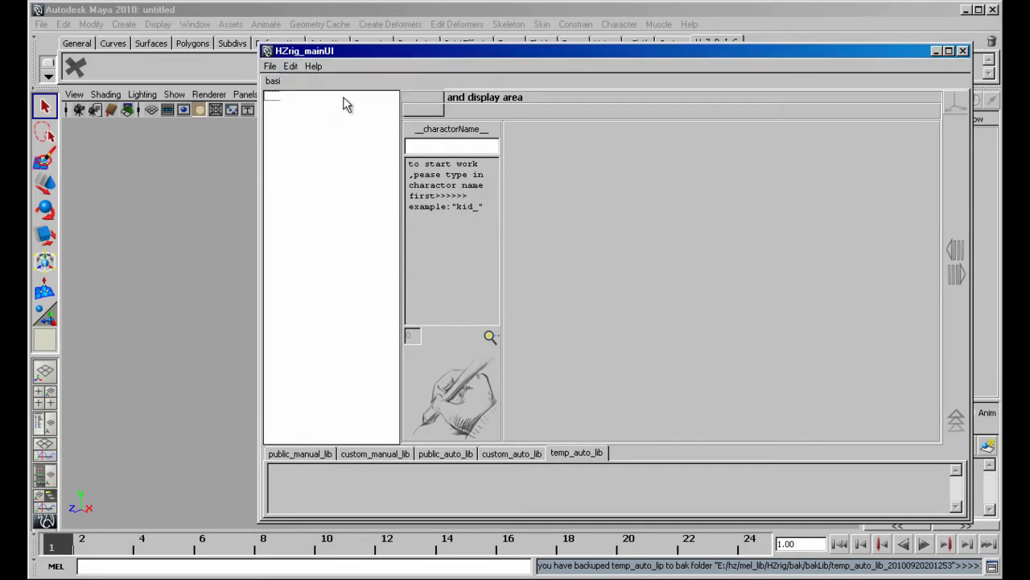
left_click(555, 124)
left_click(547, 150)
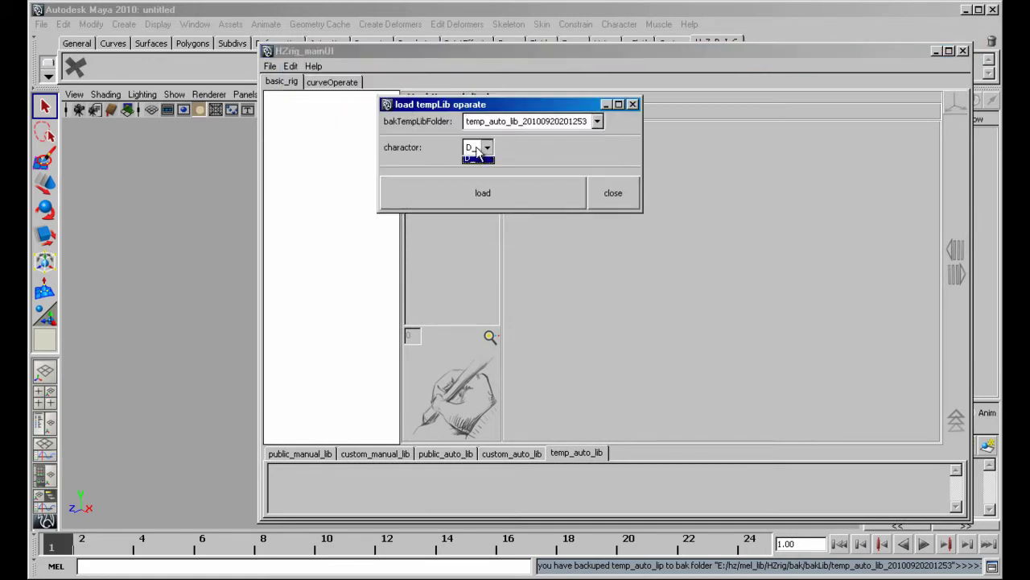
left_click(609, 201)
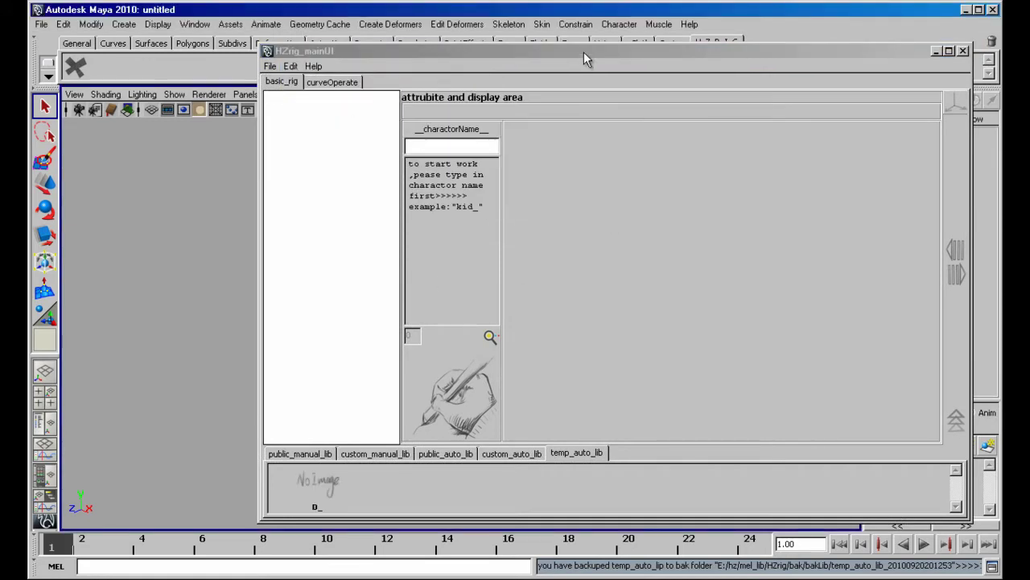
Bring the restored D_ rig frame into the scene from the temporary auto library and inspect the zigzag proxy.
left_click_drag(583, 51, 886, 51)
right_click_drag(618, 482, 625, 447)
left_click_drag(401, 338, 386, 332, "alt")
right_click_drag(387, 333, 443, 370, "alt")
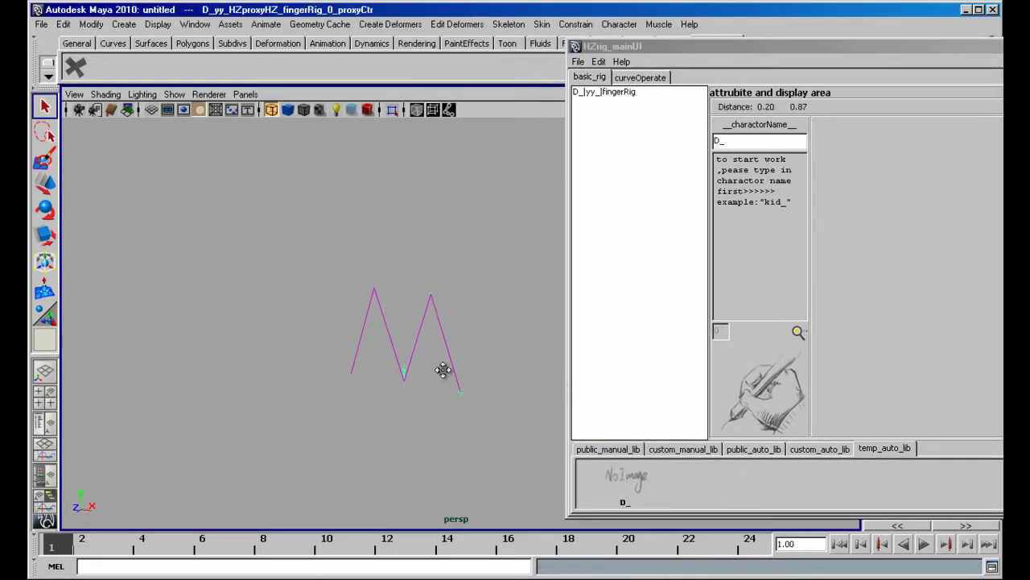
left_click_drag(444, 370, 407, 355, "alt")
middle_click_drag(407, 354, 414, 327, "alt")
Discard the scene and bring the D_ rig frame into a new one under the character name A_.
left_click(535, 274)
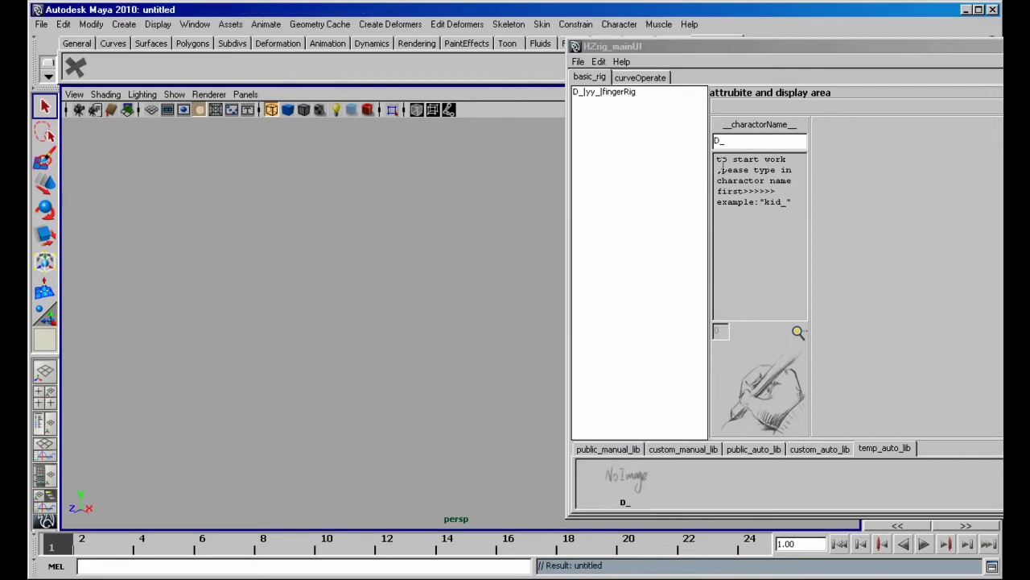
left_click(724, 142)
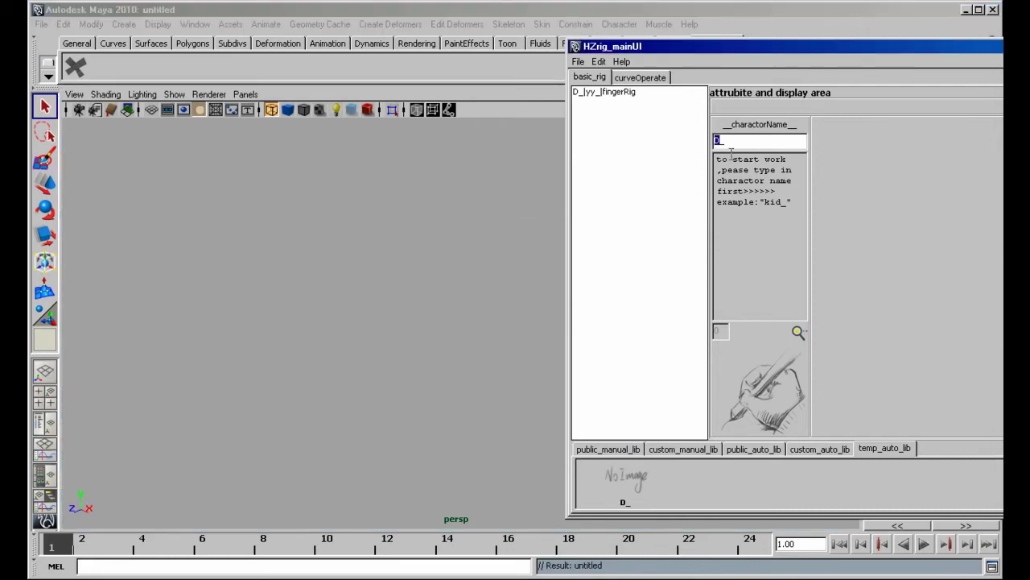
type("A_")
key("Return")
right_click_drag(628, 477, 635, 430)
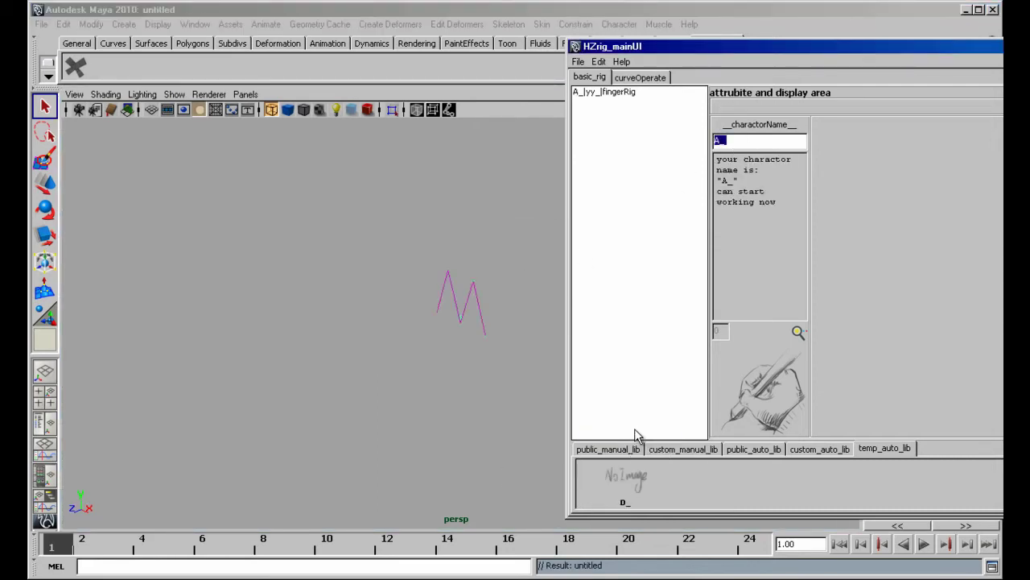
left_click_drag(439, 276, 485, 277, "alt")
middle_click_drag(486, 278, 378, 315, "alt")
Save the current A_ set to the temporary auto library and refresh the HZrig interface to list it.
left_click(625, 91)
left_click_drag(673, 45, 622, 40)
left_click(508, 54)
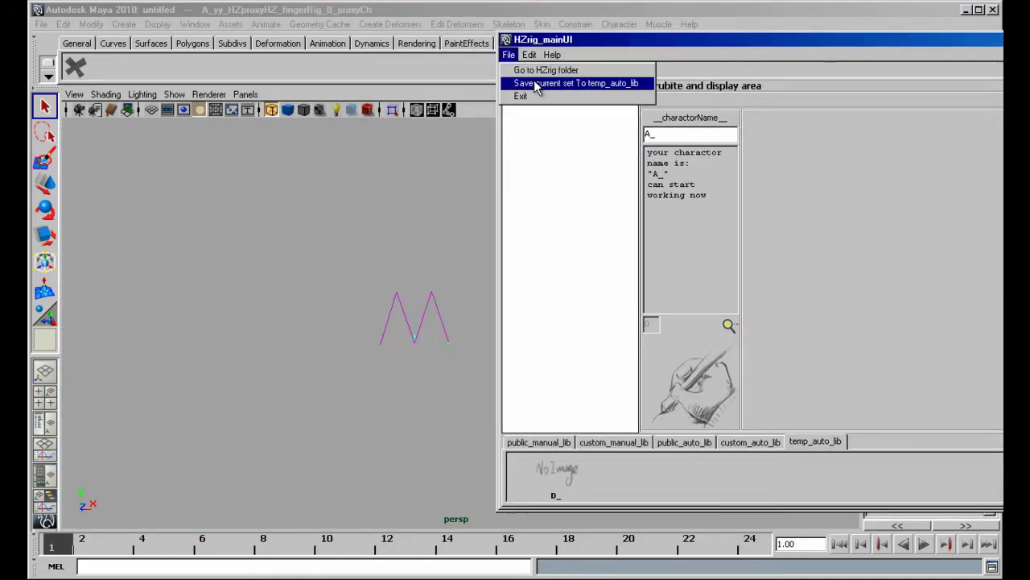
left_click(534, 80)
left_click(529, 56)
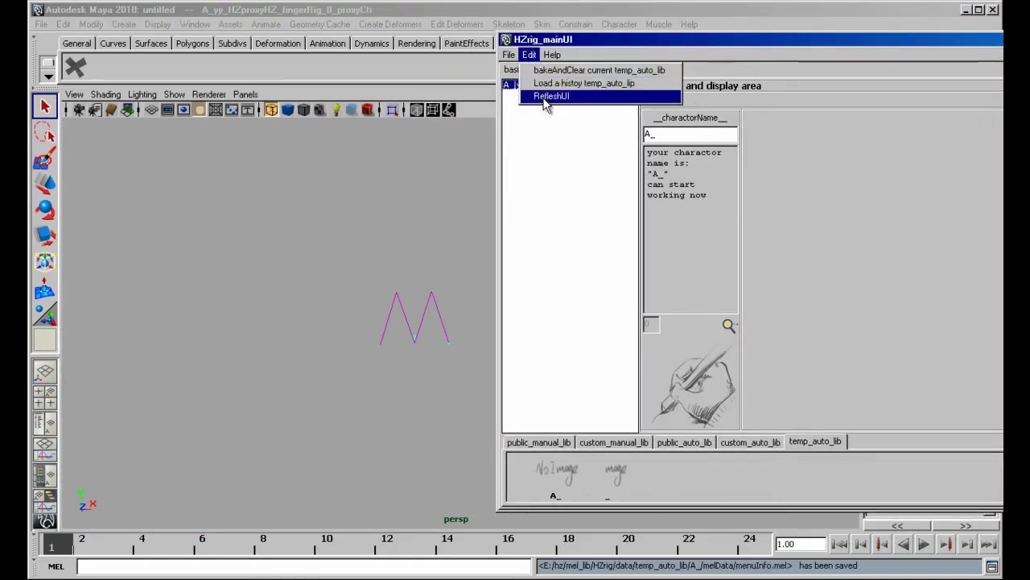
left_click(543, 97)
left_click(815, 442)
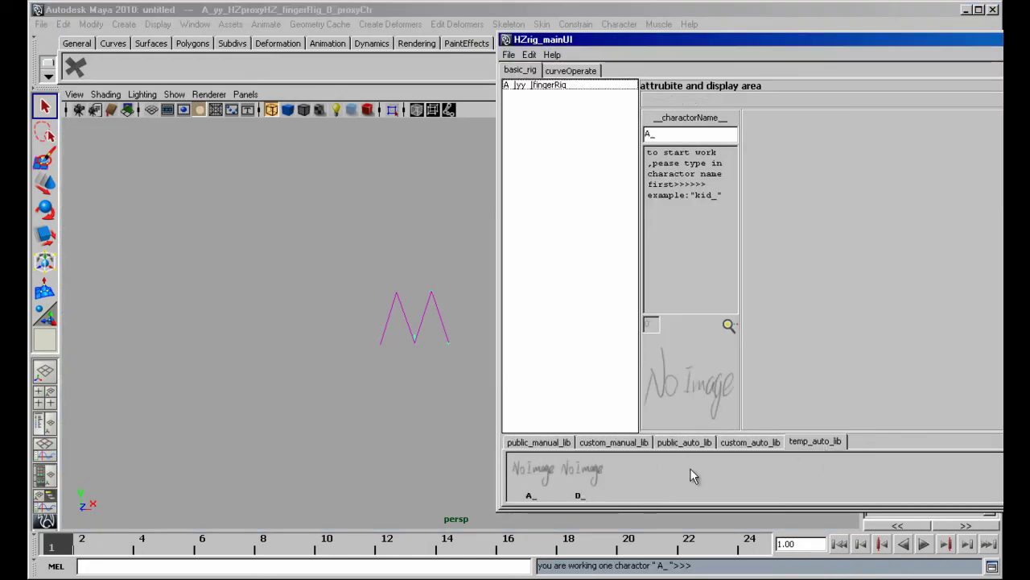
Start a new scene without saving, and back up and clear the temporary auto library holding A_ and D_.
right_click_drag(322, 379, 393, 346, "alt")
key("ctrl+n")
left_click(517, 271)
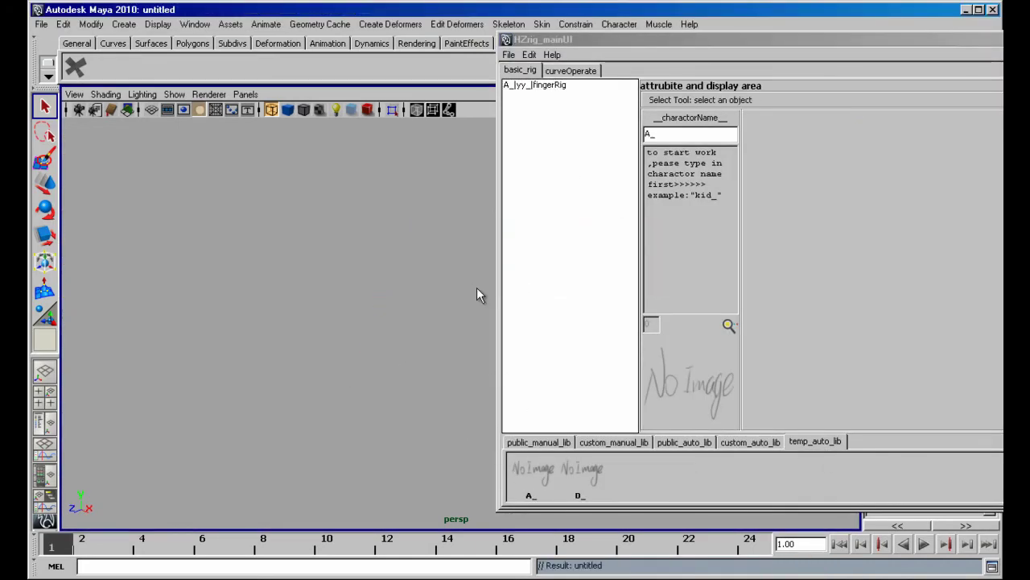
left_click_drag(626, 39, 395, 41)
left_click(298, 58)
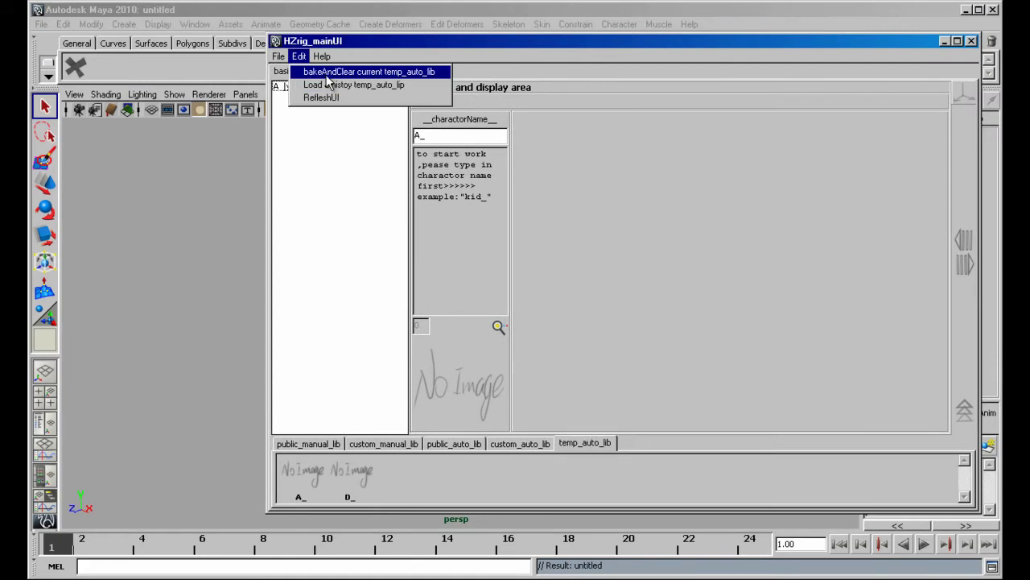
left_click(338, 72)
left_click(572, 262)
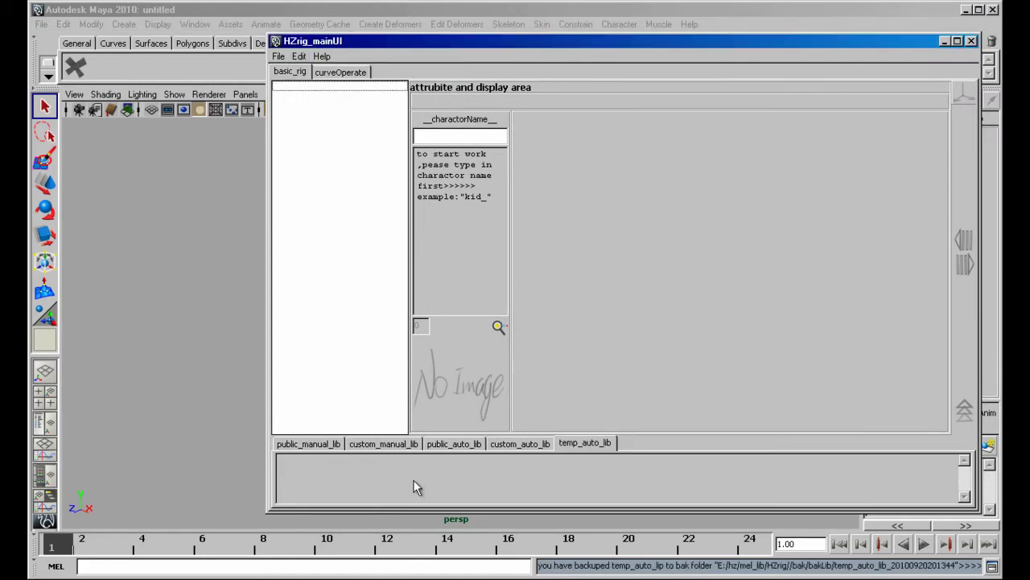
left_click(299, 58)
left_click(308, 84)
left_click(560, 122)
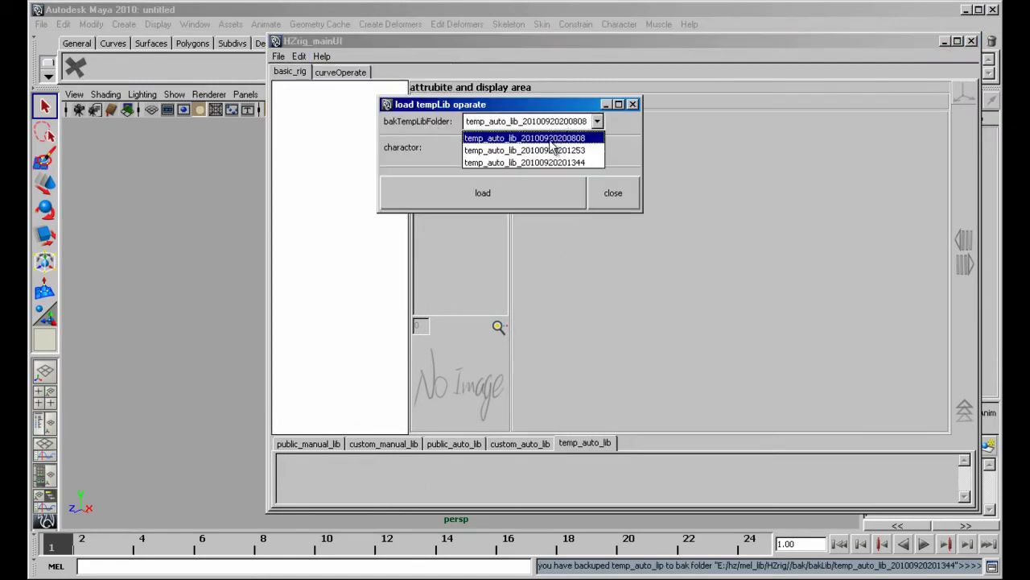
left_click(550, 150)
left_click(597, 120)
left_click(536, 161)
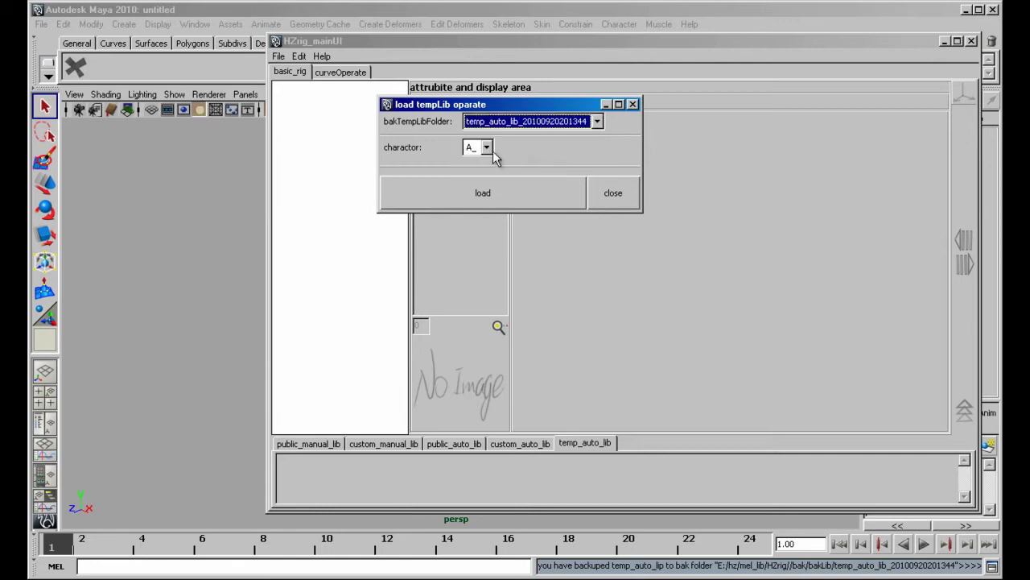
left_click(487, 147)
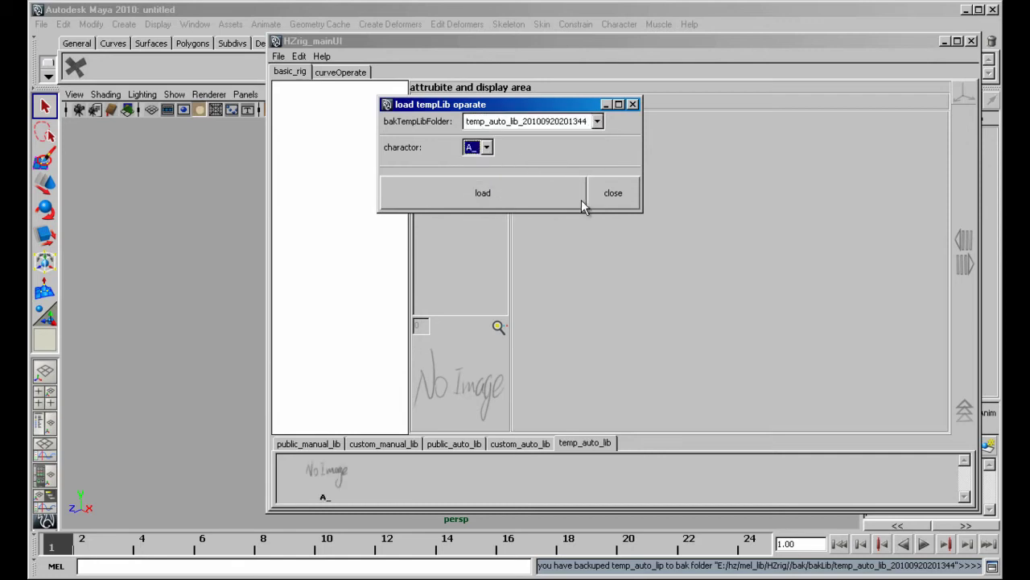
left_click(617, 198)
Delete the A_ entry from the temporary auto library.
right_click_drag(331, 473, 441, 481)
left_click(460, 285)
left_click(458, 284)
Bring the horse_ rig frame from the public auto library into the scene and inspect it.
left_click(448, 443)
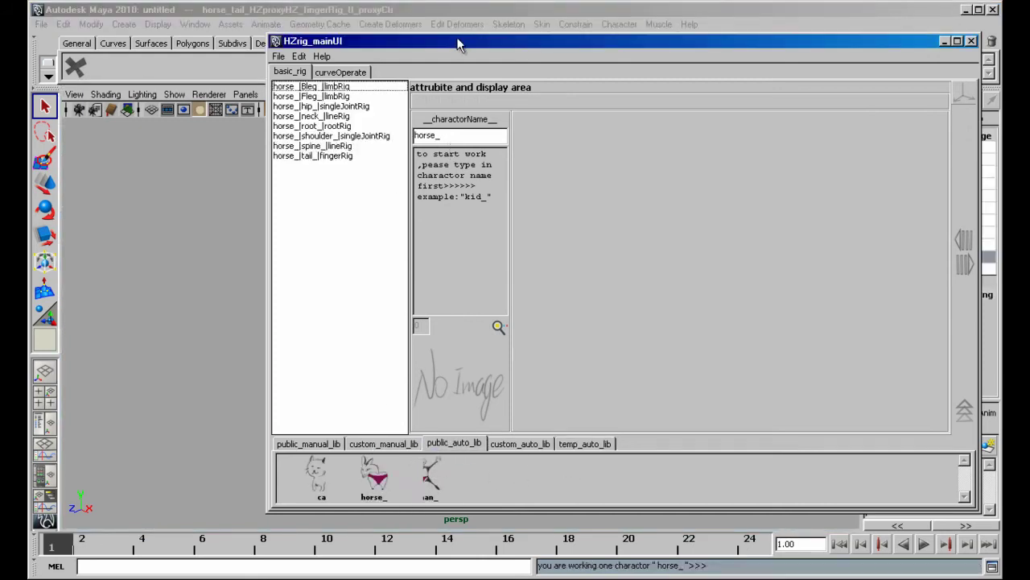
left_click_drag(457, 44, 620, 48)
left_click_drag(290, 337, 286, 367, "alt")
right_click_drag(286, 367, 282, 358, "alt")
middle_click_drag(281, 358, 191, 351, "alt")
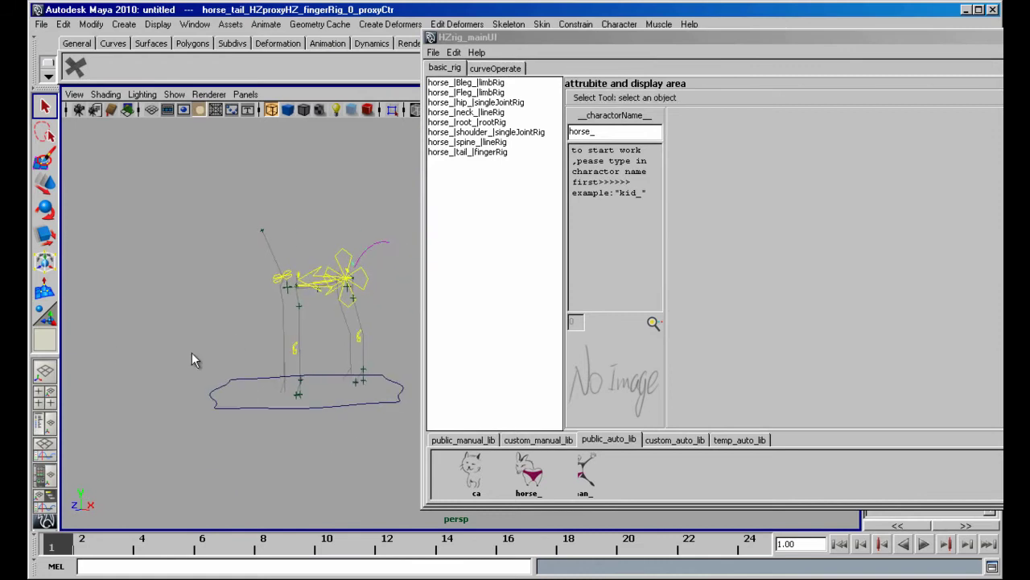
Start a new scene without saving and refresh the HZrig interface.
key("ctrl+n")
left_click(516, 273)
left_click(455, 53)
left_click(472, 102)
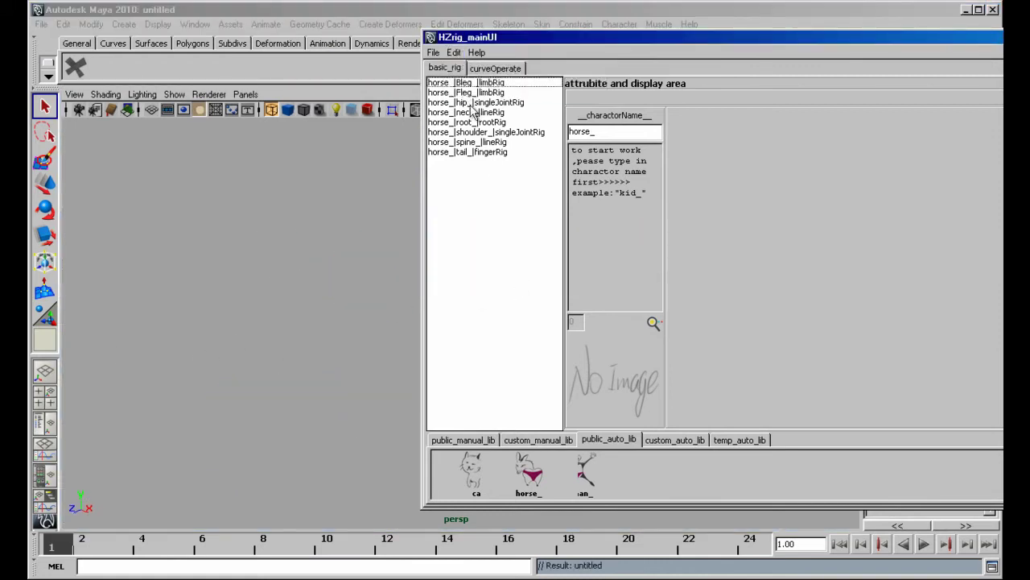
Set the character name to kid_ and bring the human_ rig frame from the public auto library into the scene.
right_click(561, 481)
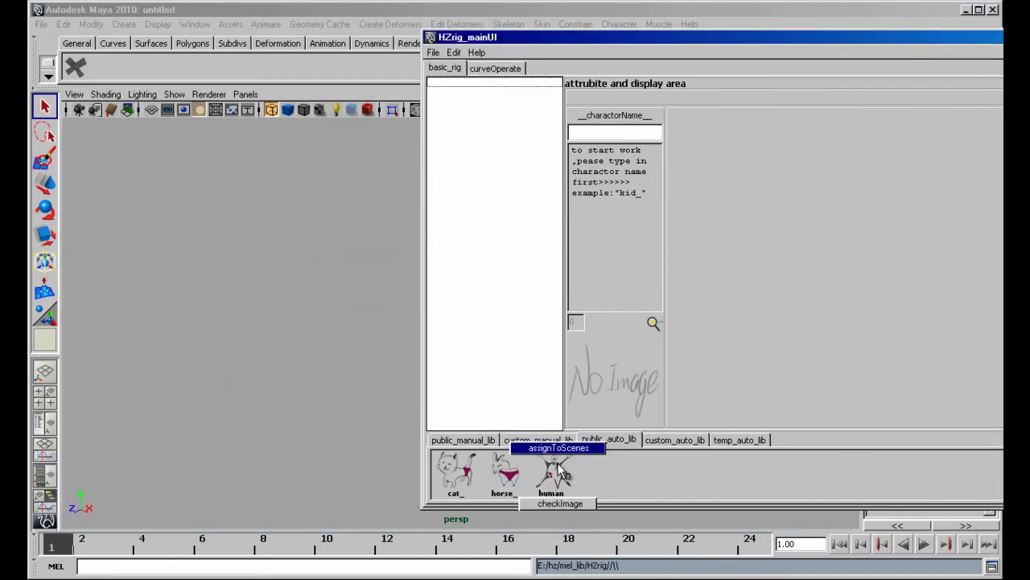
right_click_drag(559, 464, 561, 458)
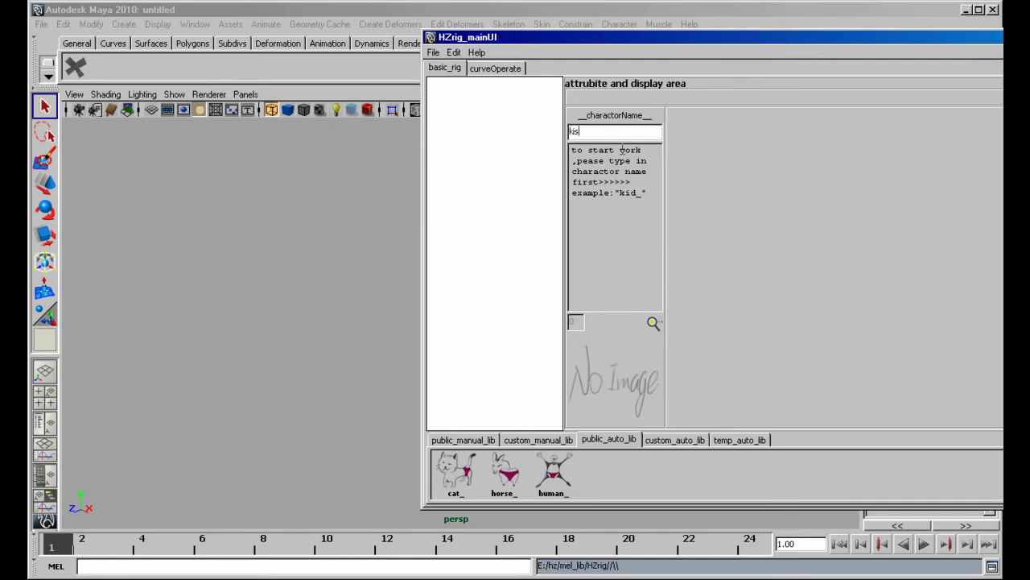
type("kid_")
key("Return")
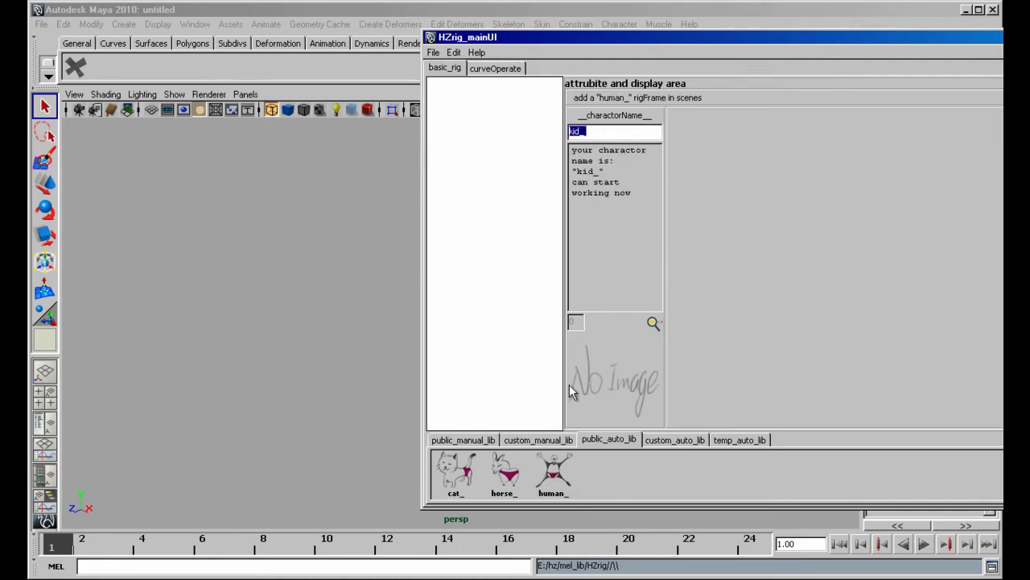
left_click_drag(599, 39, 814, 65)
left_click_drag(416, 230, 454, 272, "alt")
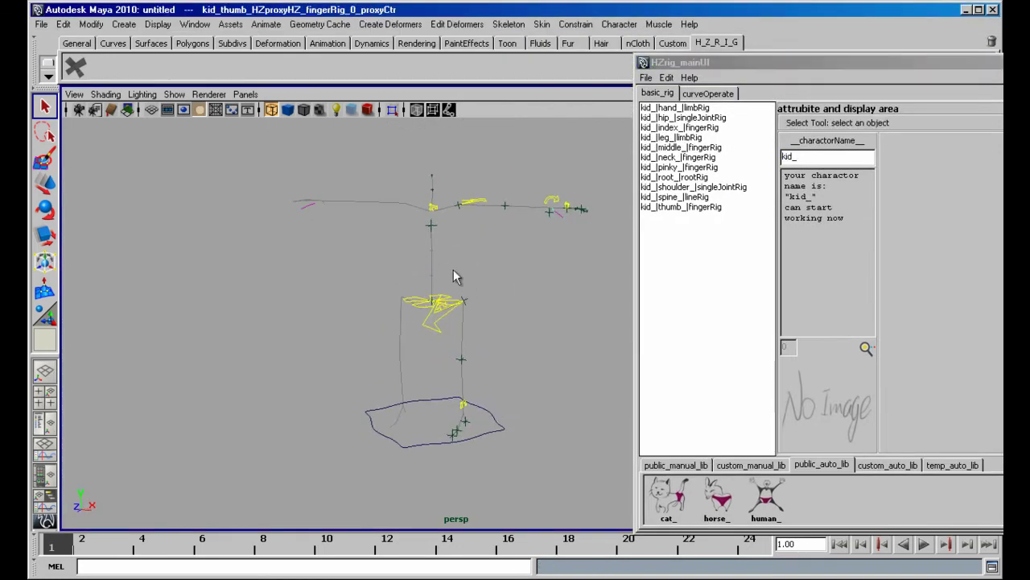
left_click_drag(393, 285, 314, 306, "alt")
left_click_drag(697, 68, 572, 70)
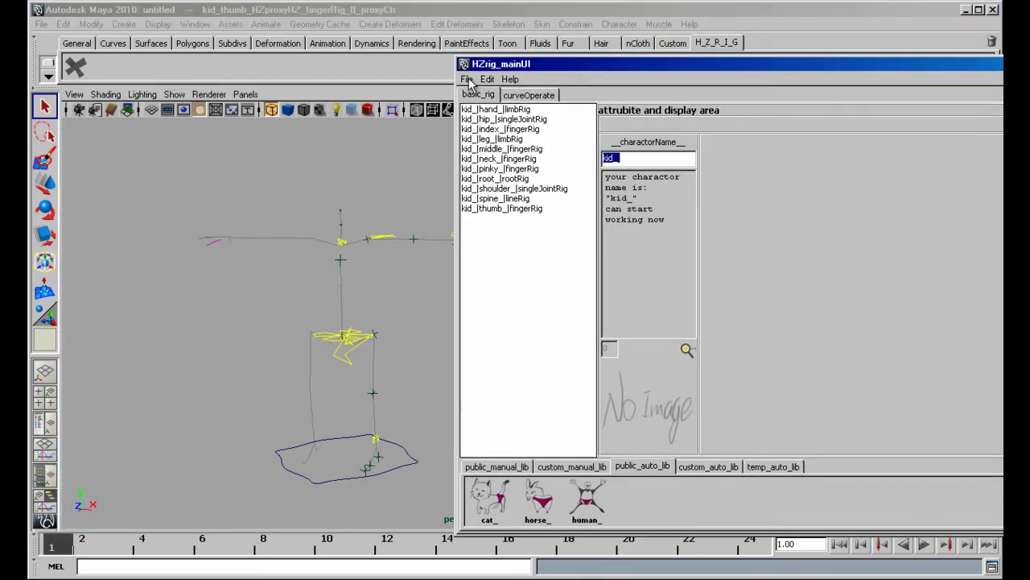
Save the current kid_ set to the temporary auto library and start a new scene without saving.
left_click(468, 81)
left_click(493, 109)
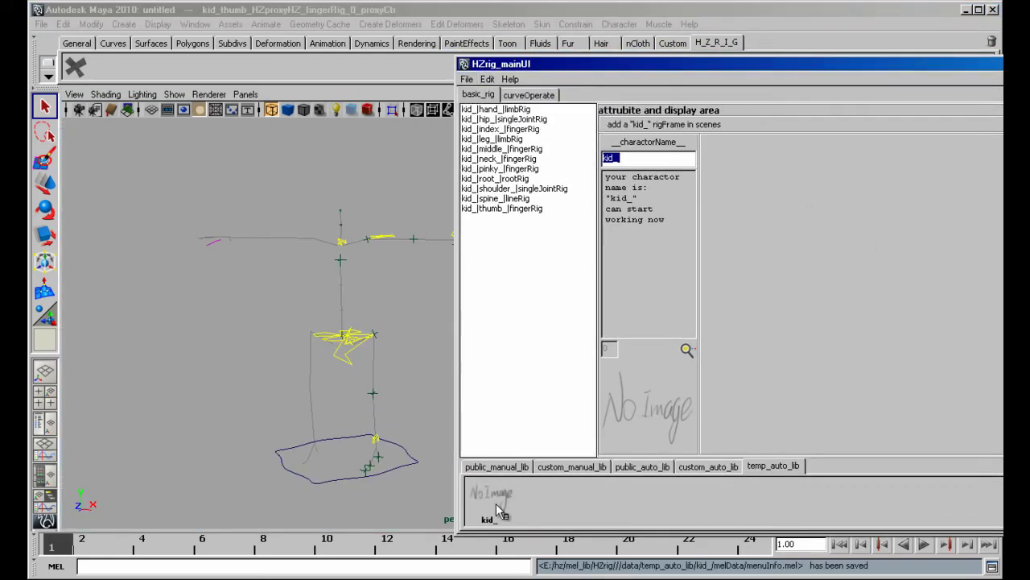
left_click(346, 326)
key("ctrl+n")
left_click(514, 278)
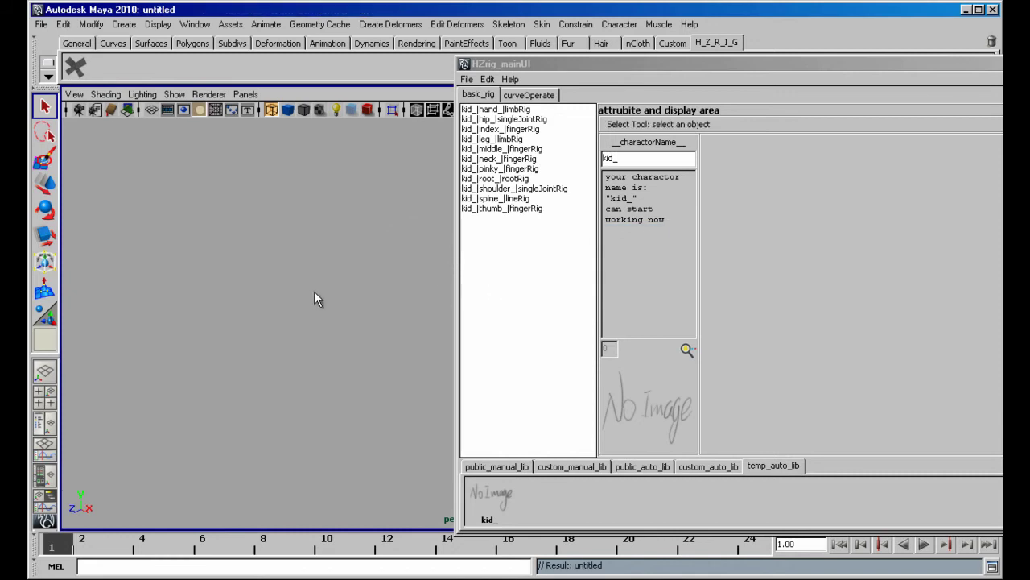
Refresh the HZrig interface and bring the kid_ rig frame from the temporary auto library into the scene.
left_click(486, 79)
left_click(517, 120)
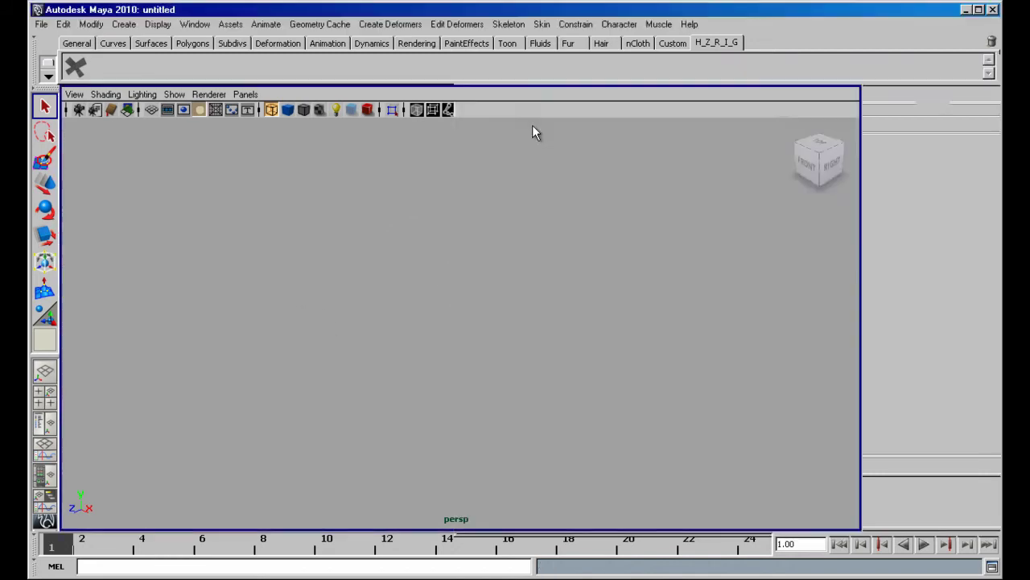
left_click(770, 464)
right_click_drag(487, 495, 493, 429)
left_click(347, 273)
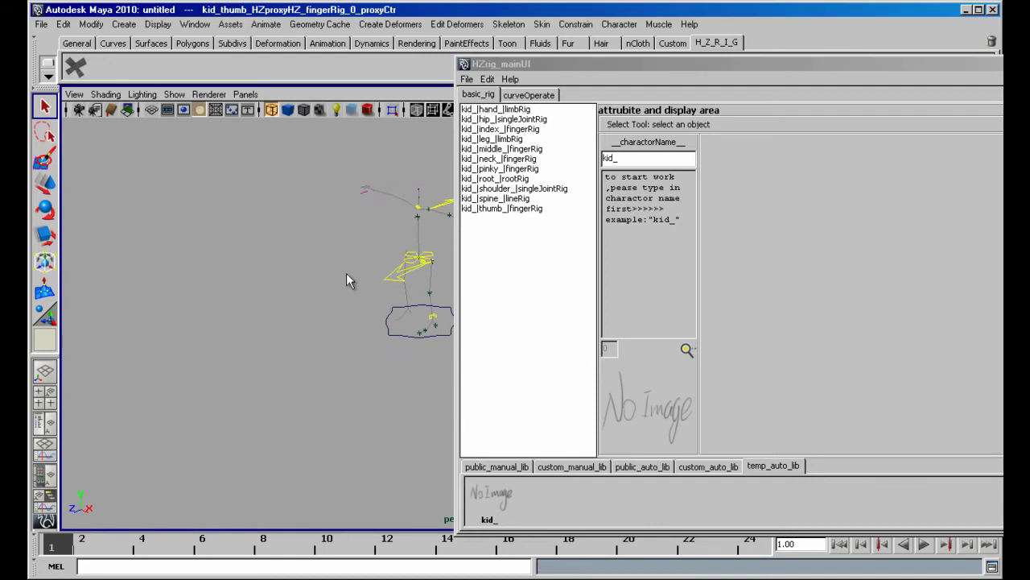
Back up the temporary auto library to the backup folder and start a new scene without saving.
left_click(487, 79)
left_click(531, 95)
left_click(748, 290)
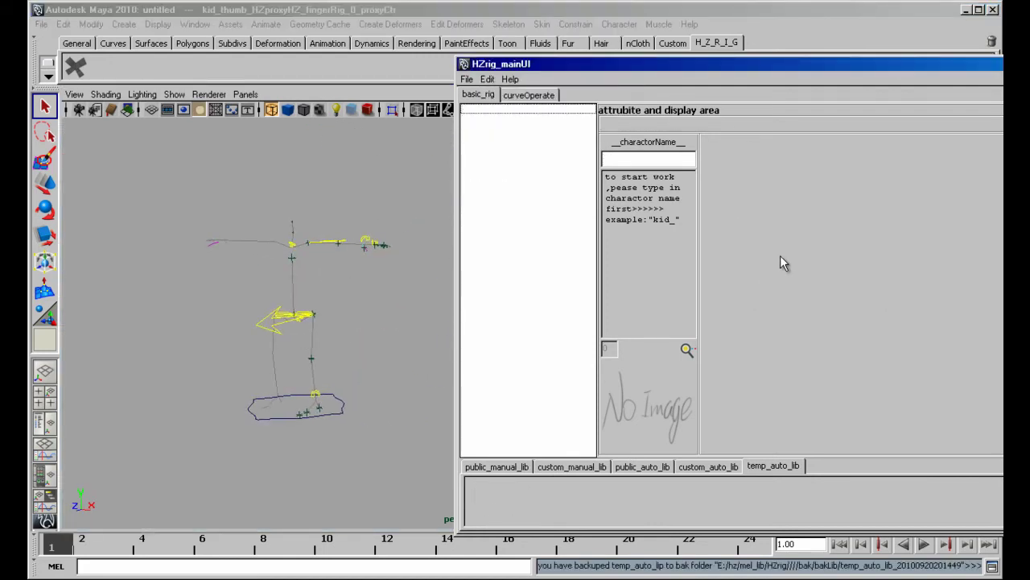
left_click(342, 259)
key("ctrl+n")
left_click(543, 272)
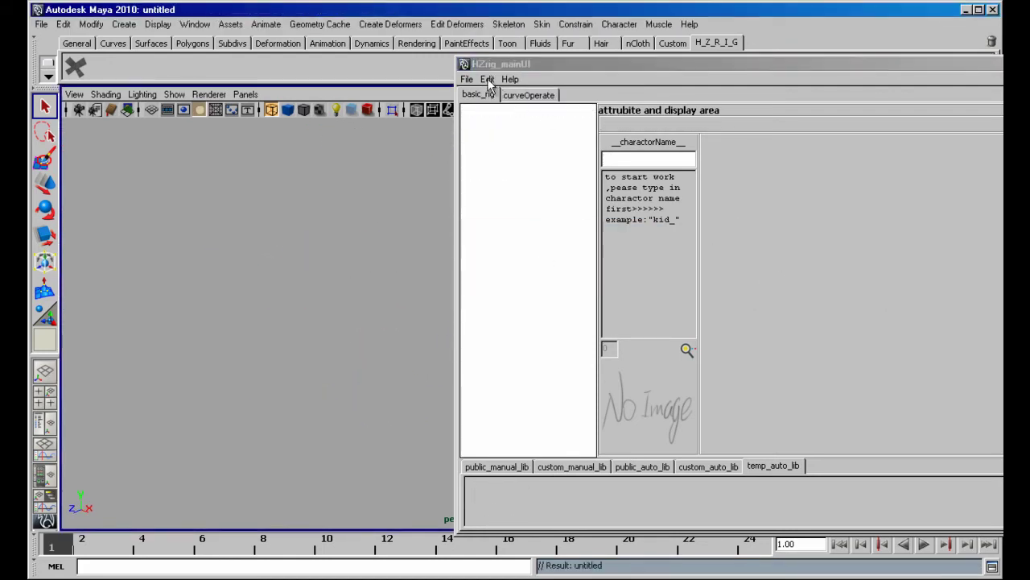
left_click(489, 81)
mouse_move(488, 80)
left_click(497, 108)
left_click(516, 148)
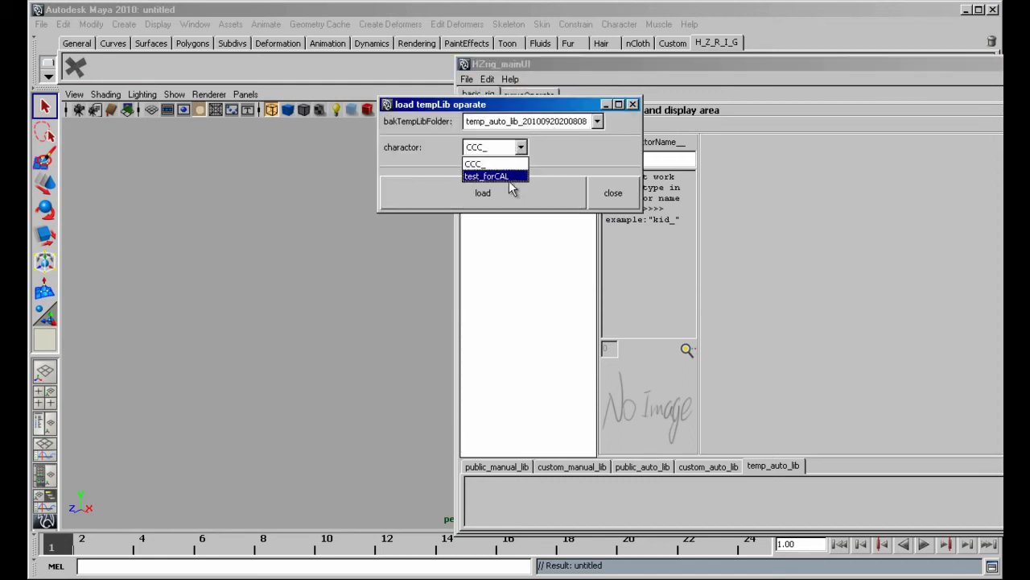
left_click(543, 123)
left_click(524, 174)
left_click(490, 148)
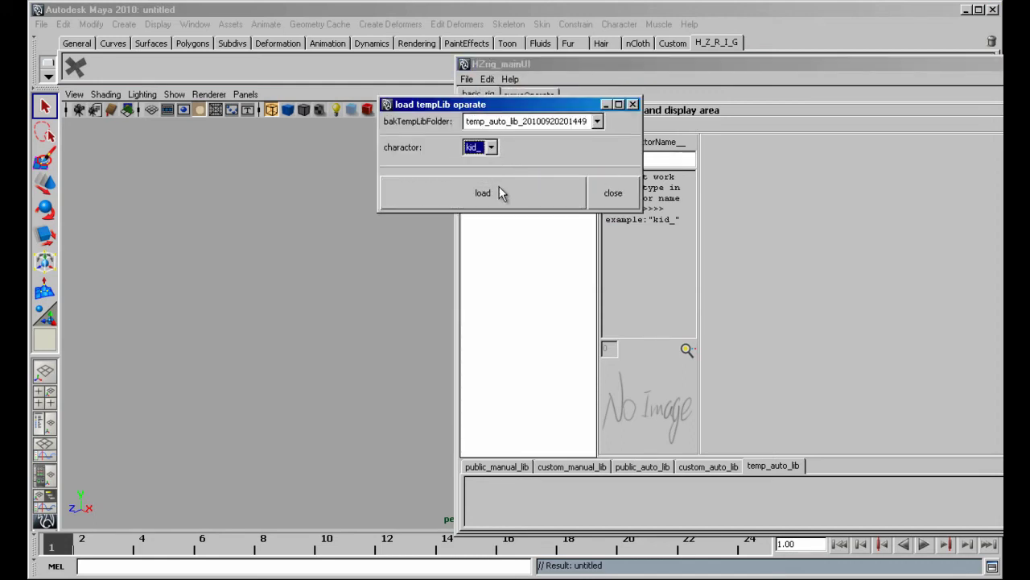
left_click(601, 197)
Bring the restored kid_ rig frame into the scene and inspect it.
left_click(503, 514)
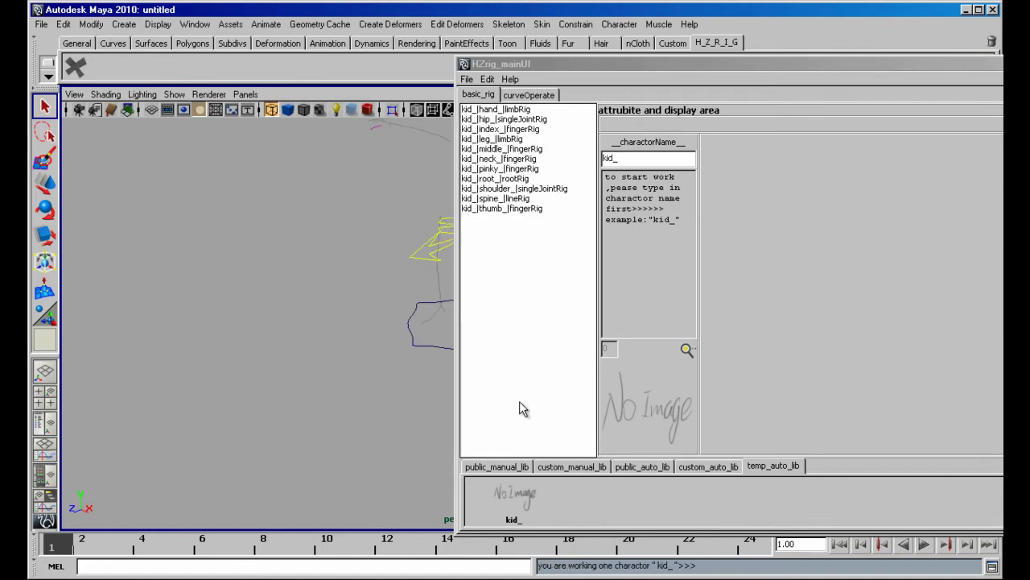
middle_click_drag(359, 299, 210, 380, "alt")
left_click_drag(210, 380, 294, 350, "alt")
right_click_drag(294, 351, 257, 350, "alt")
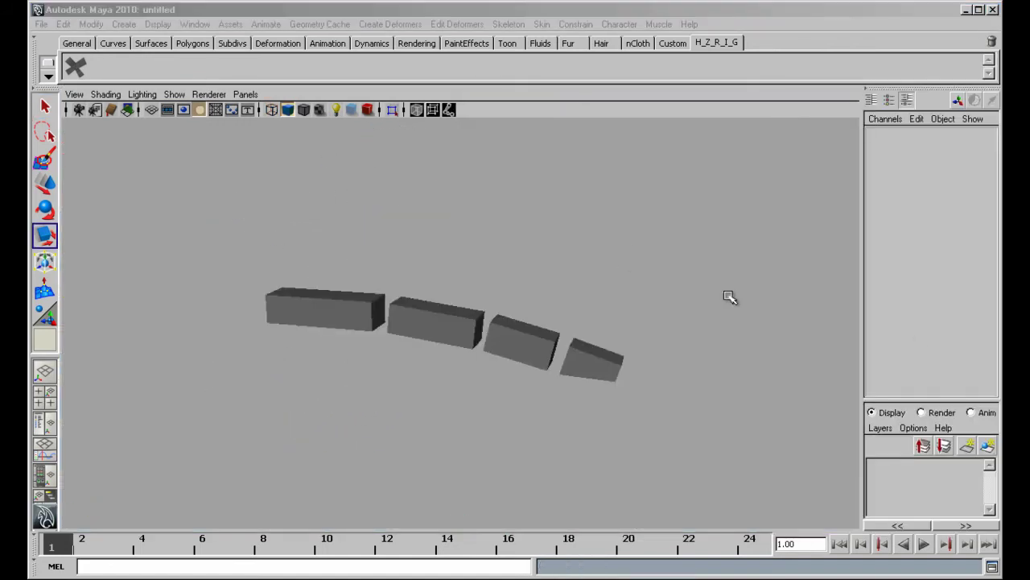
Open the HZrig interface in the scene with the four finger blocks and set the character name to iconHelper_.
left_click(467, 271)
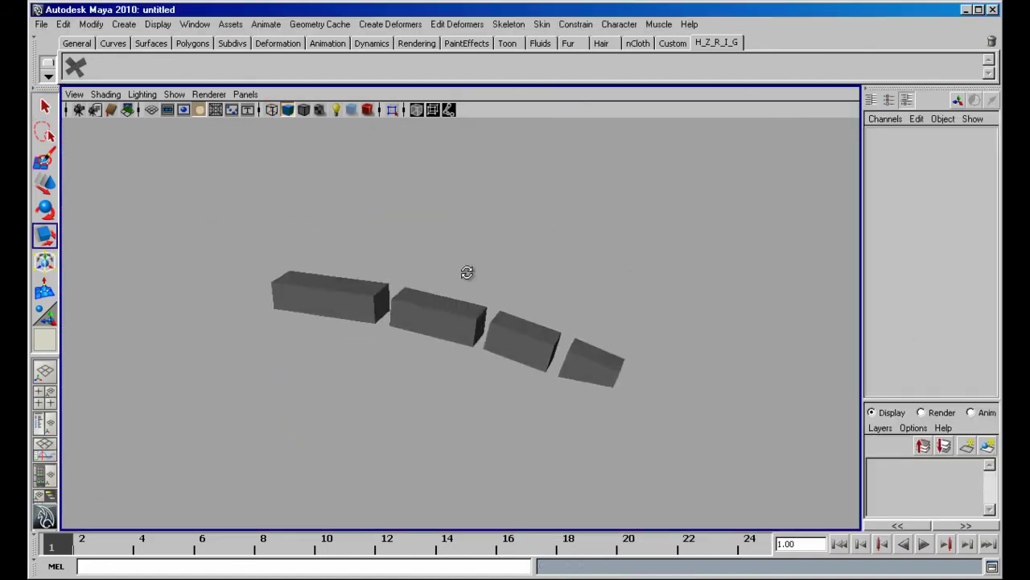
scroll(463, 266, "up", 3)
left_click(76, 64)
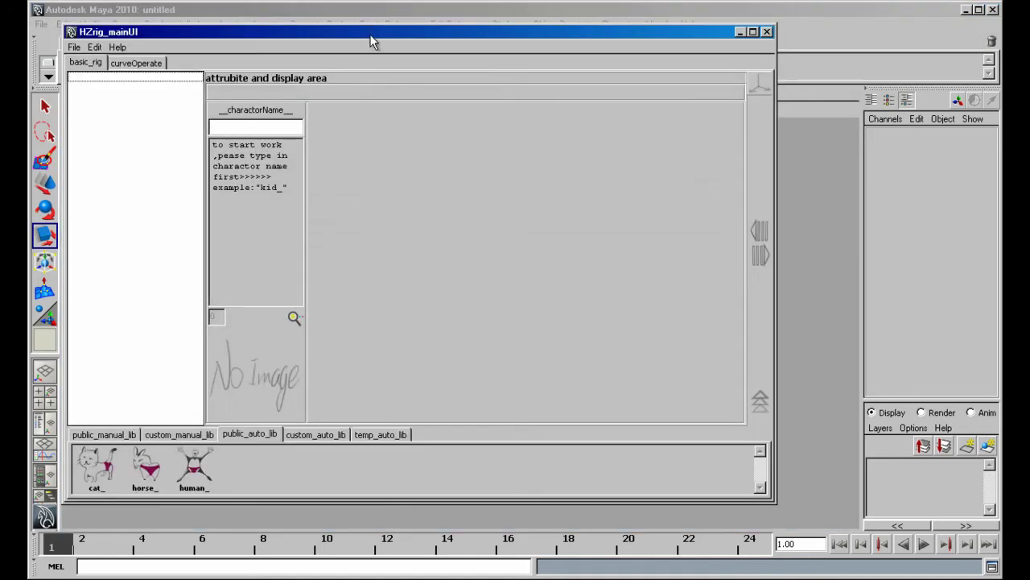
left_click_drag(369, 42, 444, 57)
type("ico")
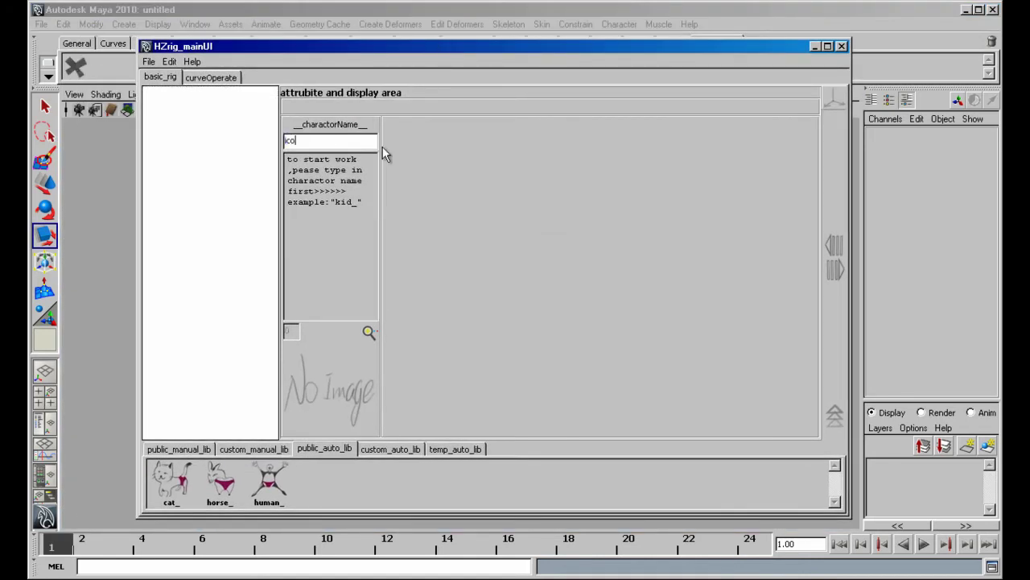
type("nHlpe_el")
key("Return")
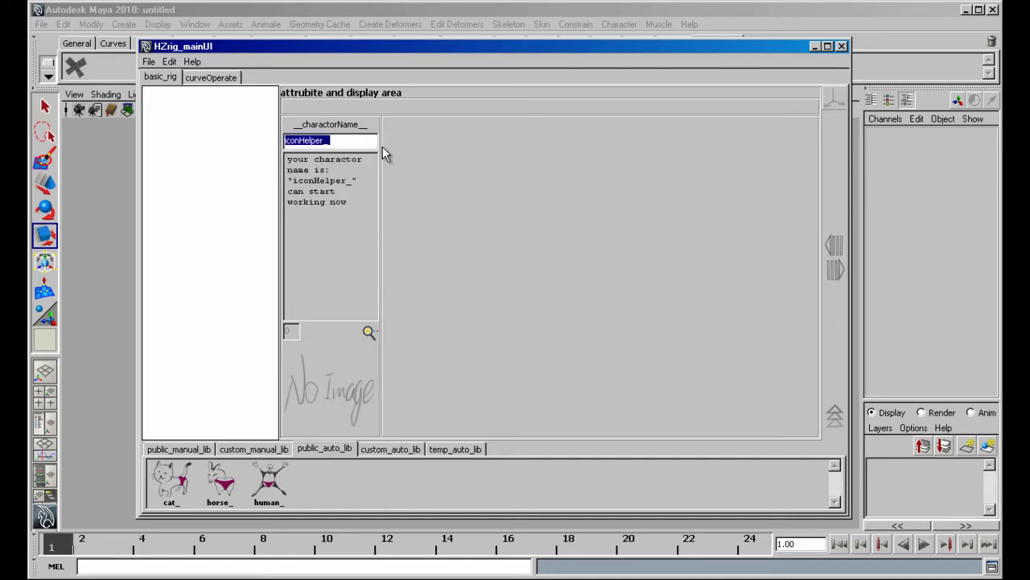
Create a fingerRig frame from the public manual library with loc name tt_, 4 joints and mirroring off.
left_click(178, 448)
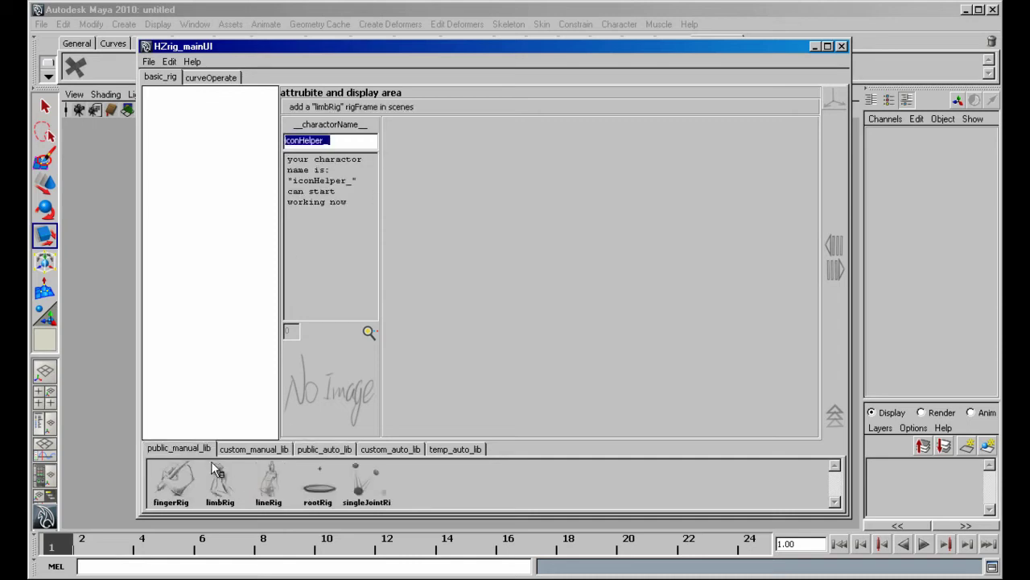
left_click(174, 481)
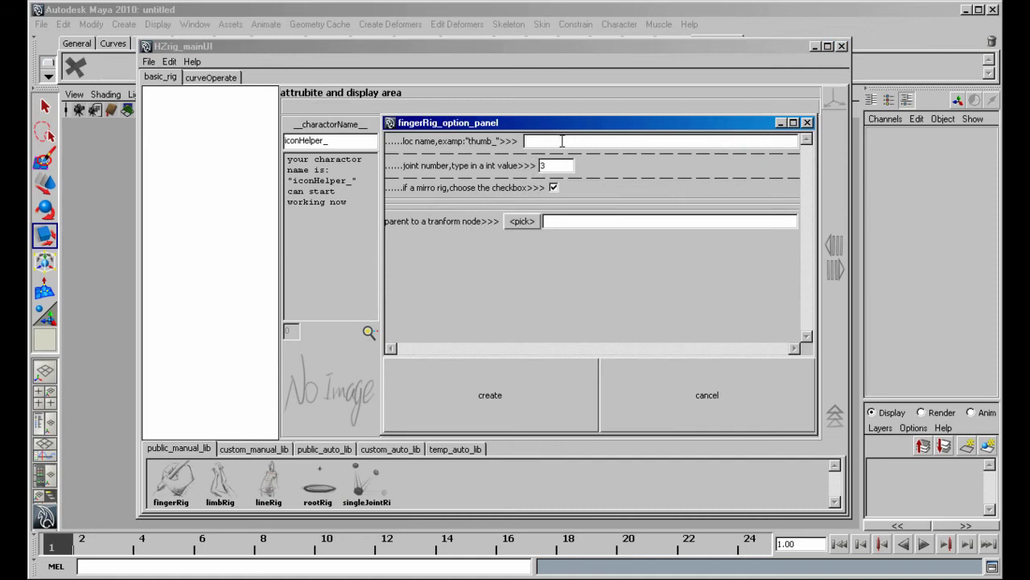
type("tt_")
key("Return")
left_click(557, 165)
left_click(545, 379)
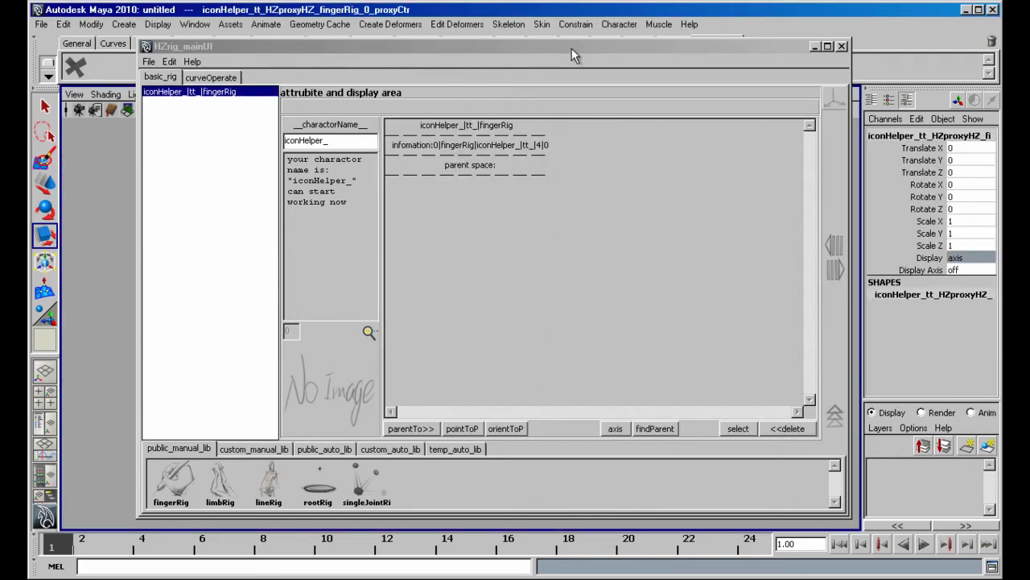
Minimise the HZrig window, display the scene in wireframe and scale the root finger proxy uniformly to 2.69.
left_click_drag(572, 49, 557, 44)
left_click(797, 45)
mouse_move(460, 279)
left_mouse_down("alt")
mouse_move(441, 300)
mouse_move(505, 288)
mouse_move(404, 334)
left_mouse_up("alt")
key("4")
middle_click_drag(410, 355, 741, 385)
right_click_drag(724, 384, 507, 369, "alt")
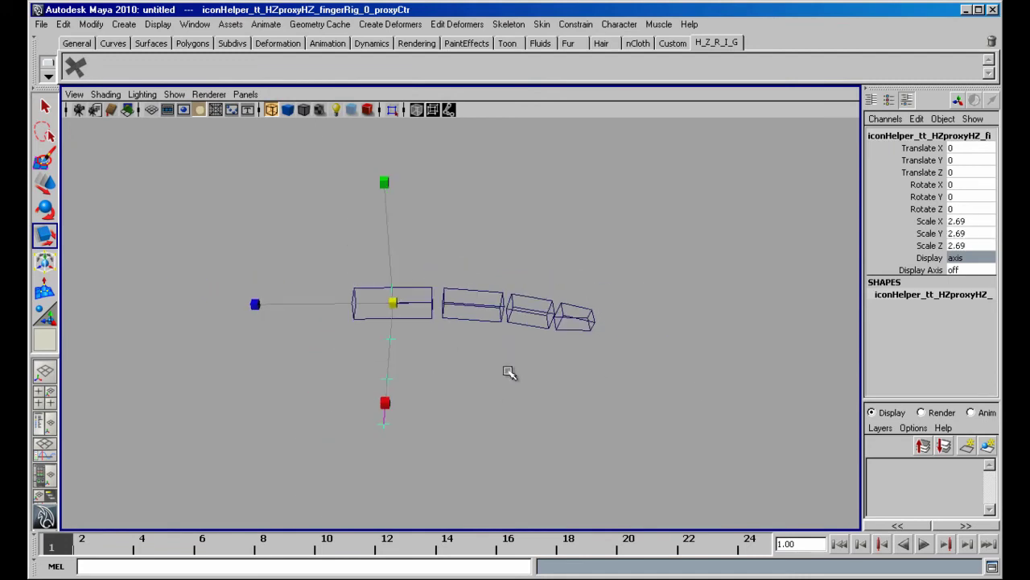
Set the root finger proxy's Rotate Y to 90 so the chain runs along the blocks.
key("e")
left_click_drag(423, 396, 572, 380)
left_click(966, 197)
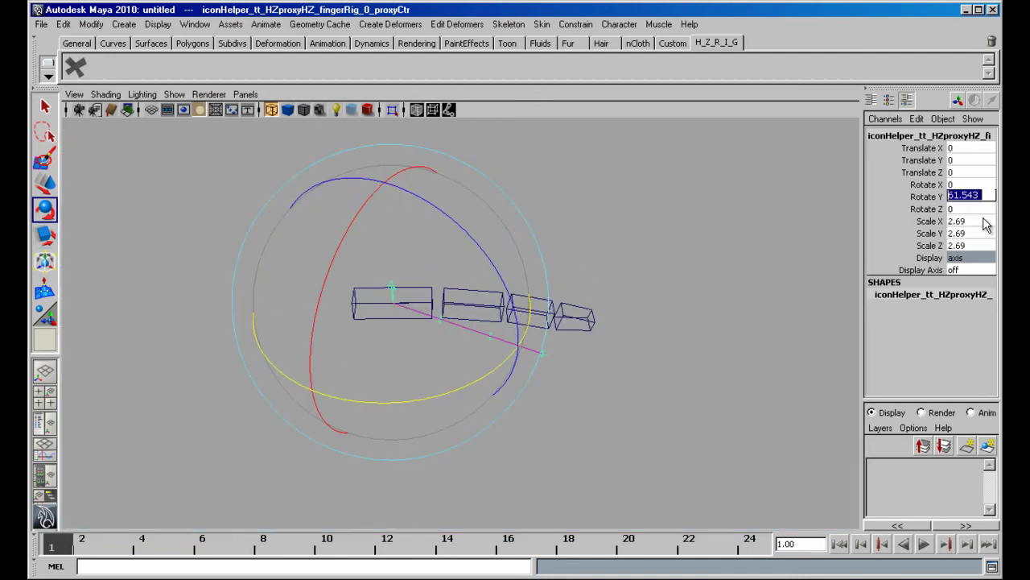
key("Return")
left_click_drag(465, 222, 438, 197, "alt")
right_click_drag(338, 346, 409, 354, "alt")
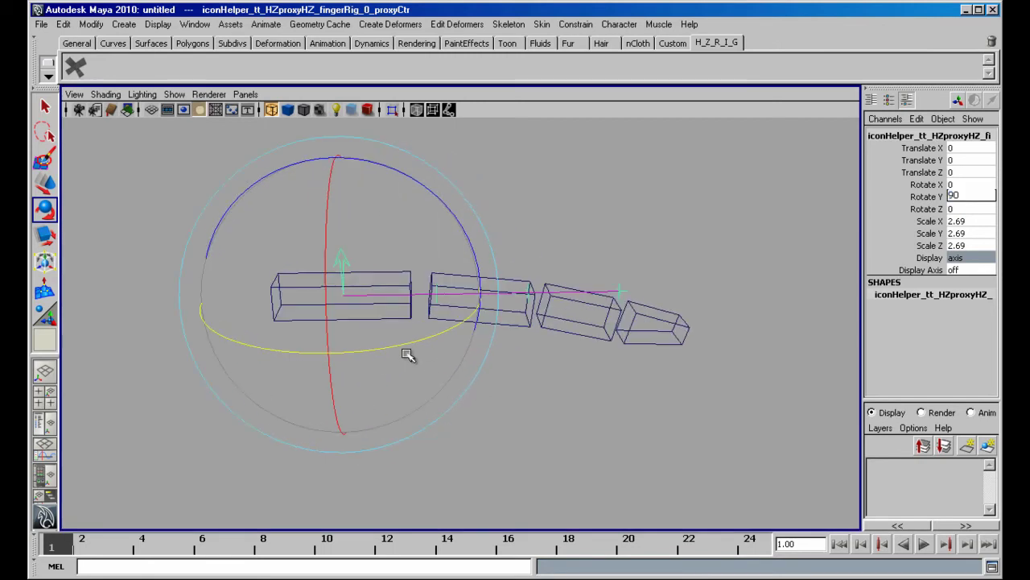
Move the root finger proxy along the chain to the outer end of the longest block.
key("w")
left_click_drag(426, 295, 350, 292)
left_click_drag(359, 305, 412, 307, "alt")
left_click_drag(354, 259, 498, 291)
Place the second finger proxy at Translate X 1.533, between the first two blocks, and rotate it to follow the second block.
left_click(371, 316)
left_click(356, 295)
key("e")
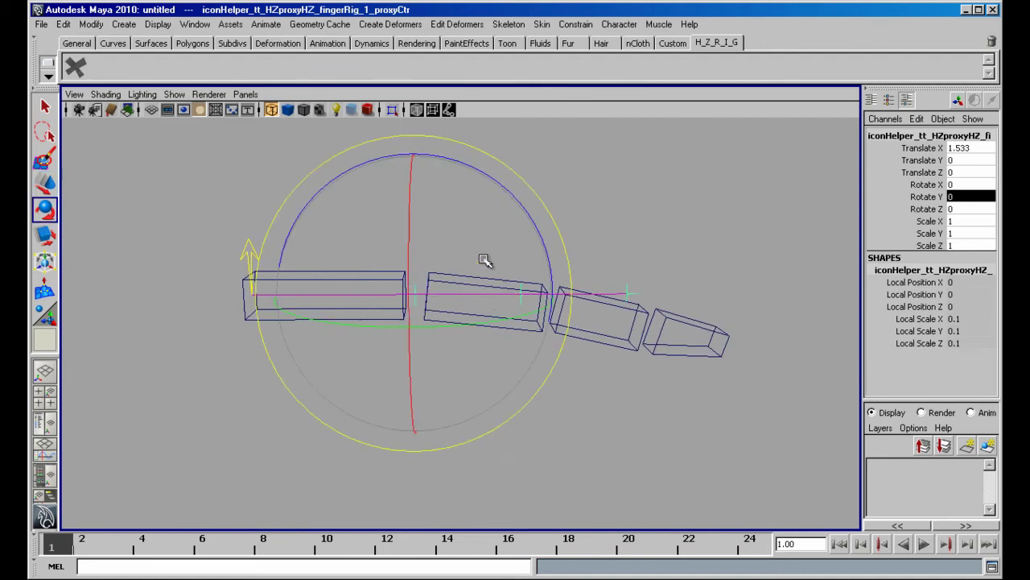
left_click_drag(500, 184, 516, 201)
left_click_drag(595, 313, 568, 322, "alt")
right_click_drag(576, 329, 630, 335, "alt")
middle_click_drag(631, 338, 523, 333)
Move the third finger proxy to Translate X 1.277 and rotate it about Z to -5.391 along the third block.
left_click(634, 399)
left_click(542, 303)
key("w")
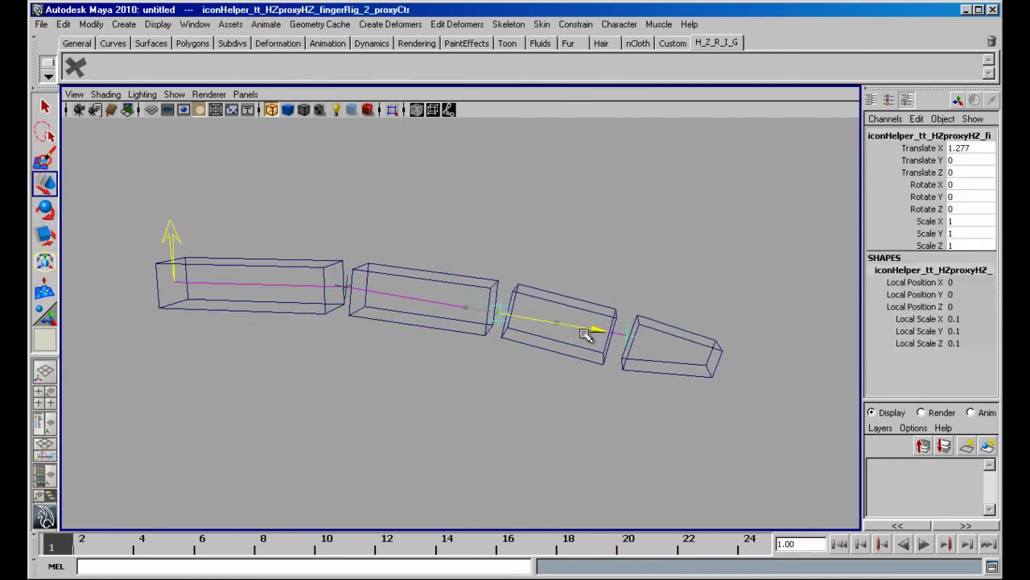
key("e")
left_click_drag(606, 218, 612, 236)
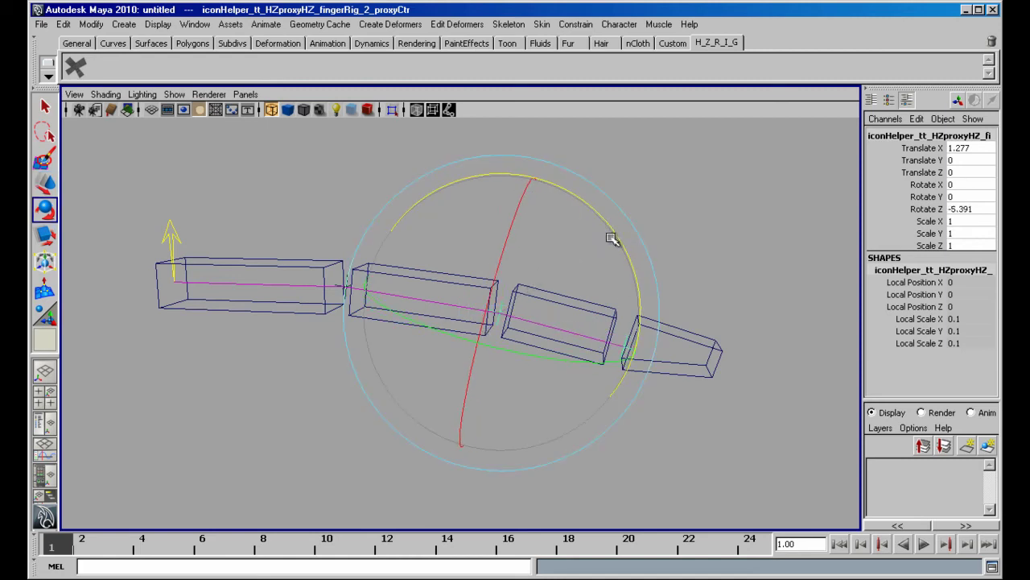
left_click_drag(636, 411, 605, 418, "alt")
right_click_drag(605, 419, 623, 433, "alt")
Check the fourth finger proxy's position at the start of the tip block and clear the selection.
left_click(592, 377)
left_click(537, 308)
key("w")
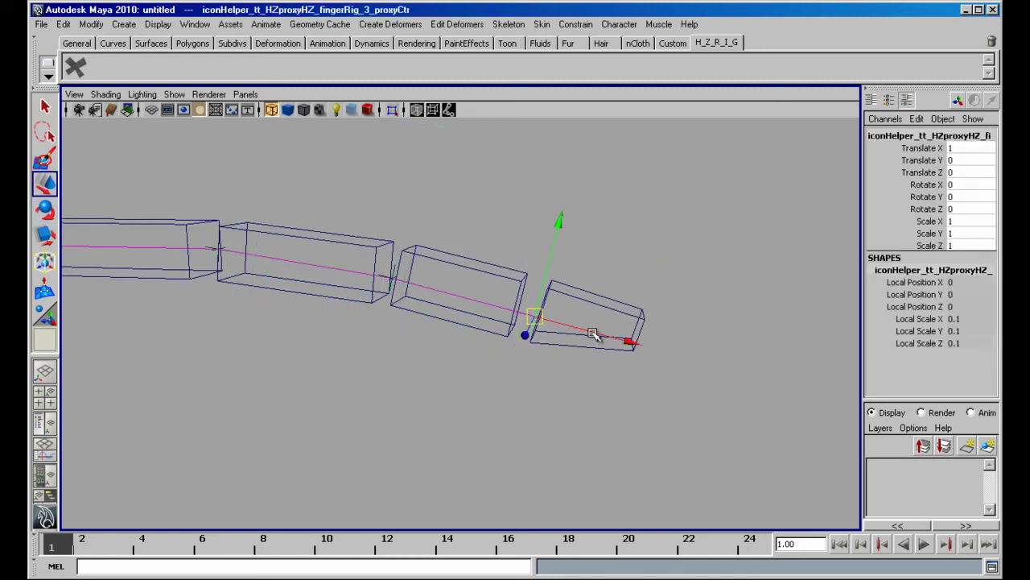
right_click_drag(587, 330, 345, 380, "alt")
left_click_drag(345, 379, 476, 373, "alt")
left_click(477, 373)
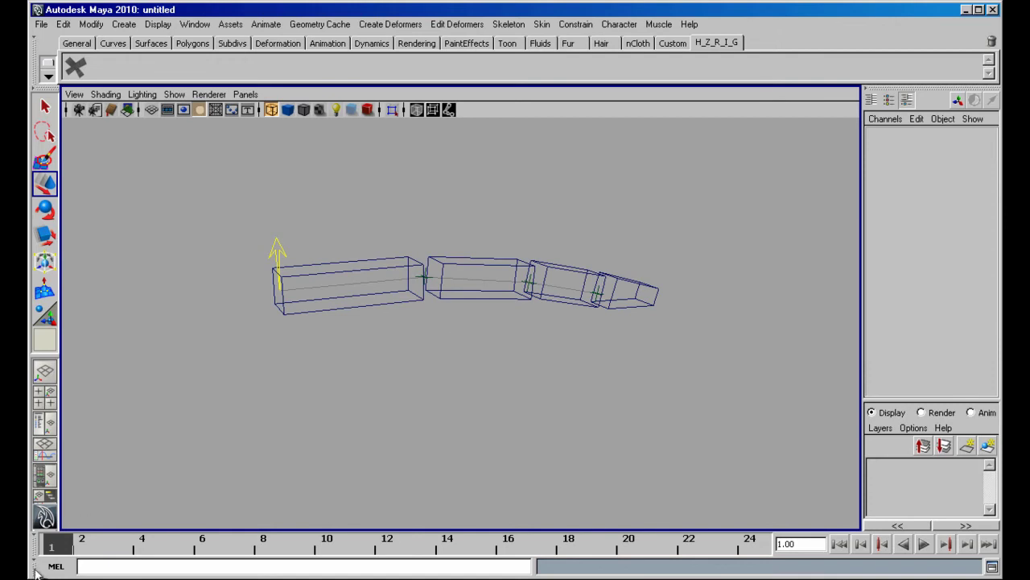
Build the final rig from the iconHelper_ tt_ finger frame, view it in the scene and undo the build.
key("alt+Tab")
left_click(202, 88)
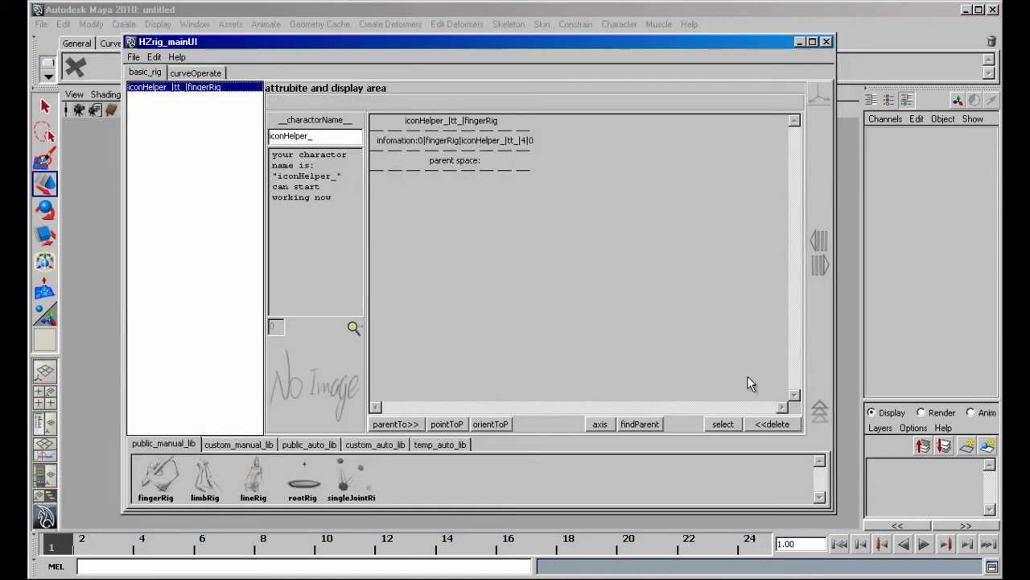
left_click(824, 421)
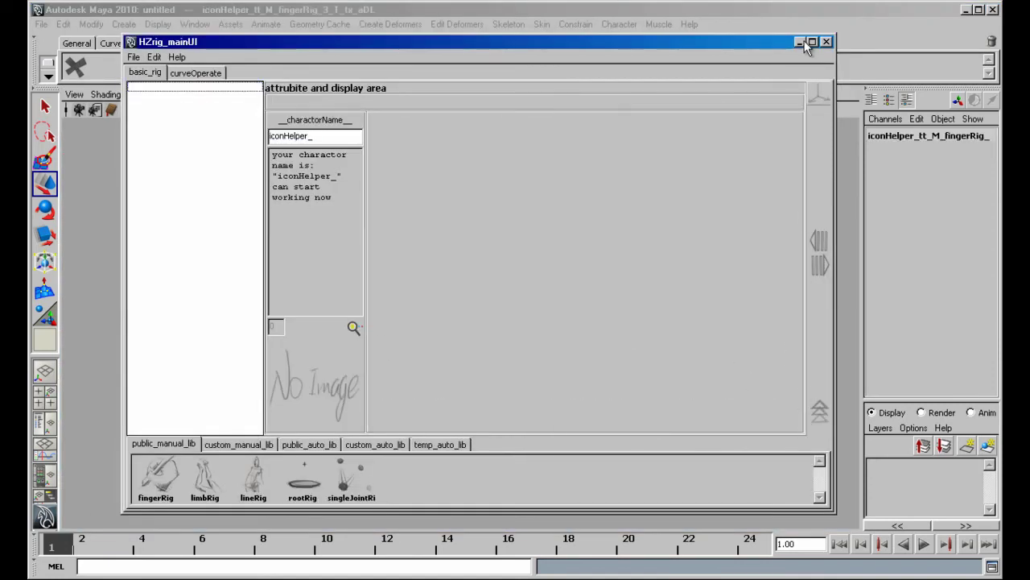
left_click_drag(713, 41, 904, 340)
left_click(680, 268)
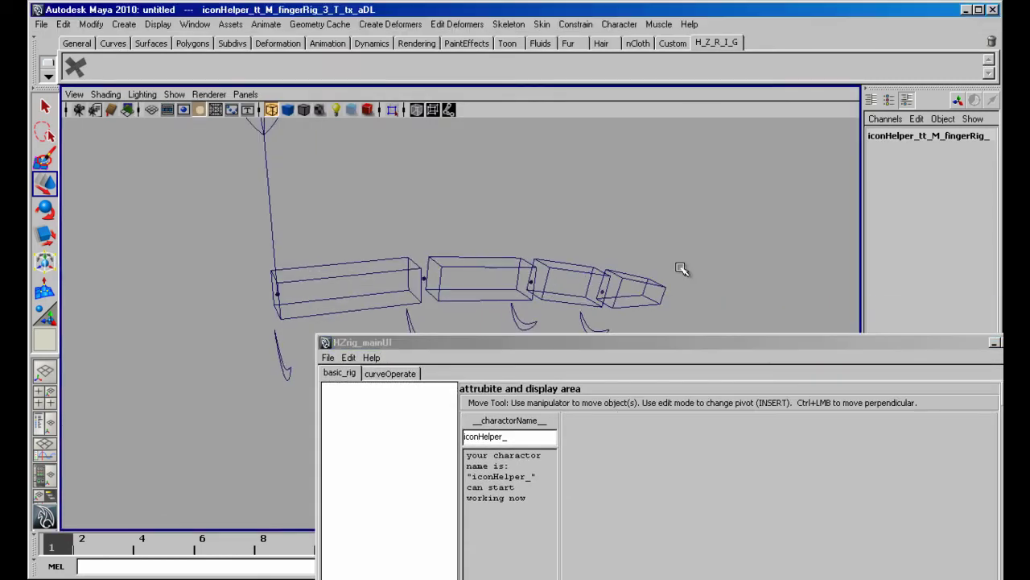
key("ctrl+z")
Refresh the HZrig interface and save the current iconHelper_ set to the temporary auto library.
left_click_drag(680, 341, 608, 28)
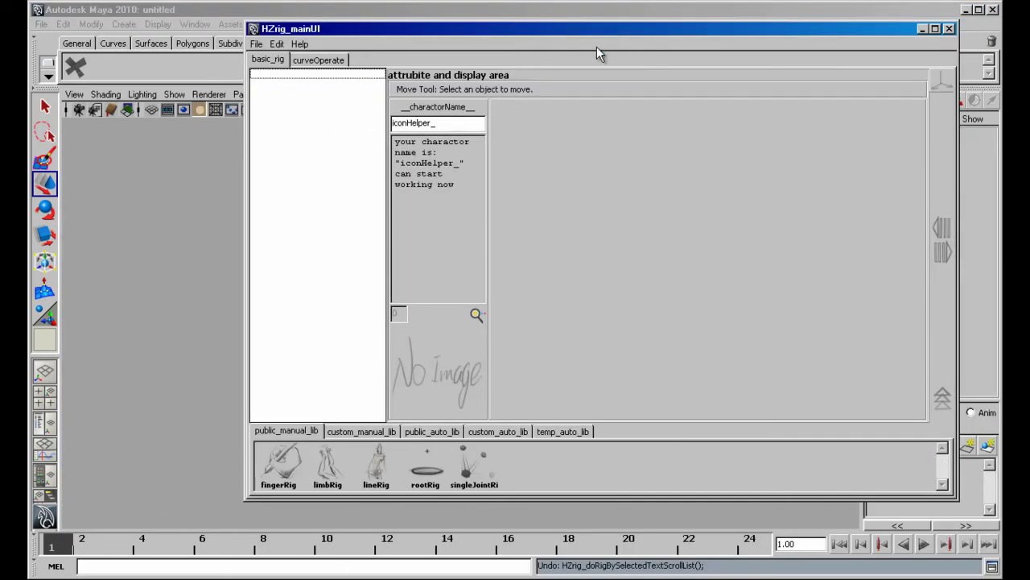
left_click(278, 46)
left_click(298, 87)
left_click(256, 46)
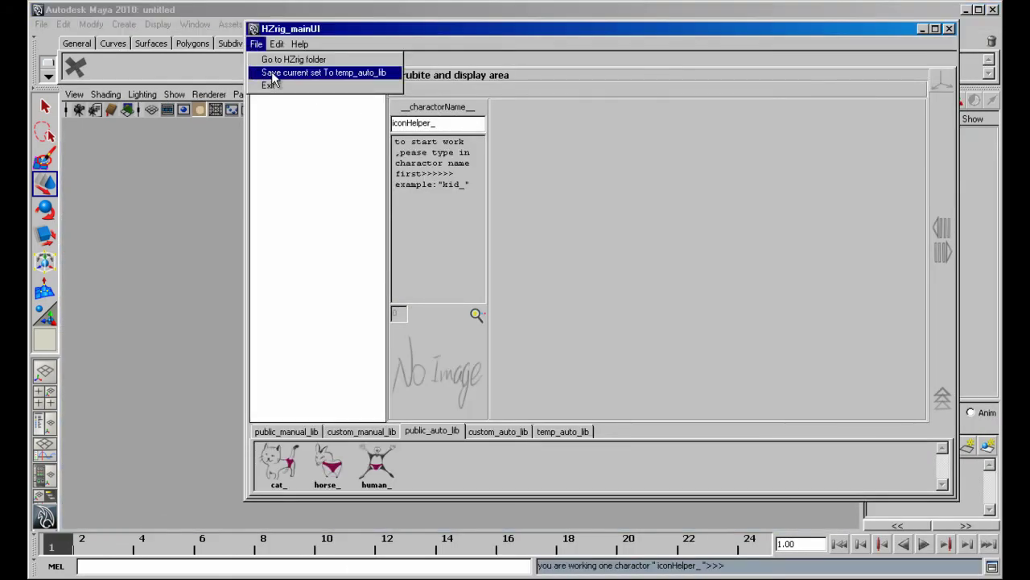
left_click(304, 74)
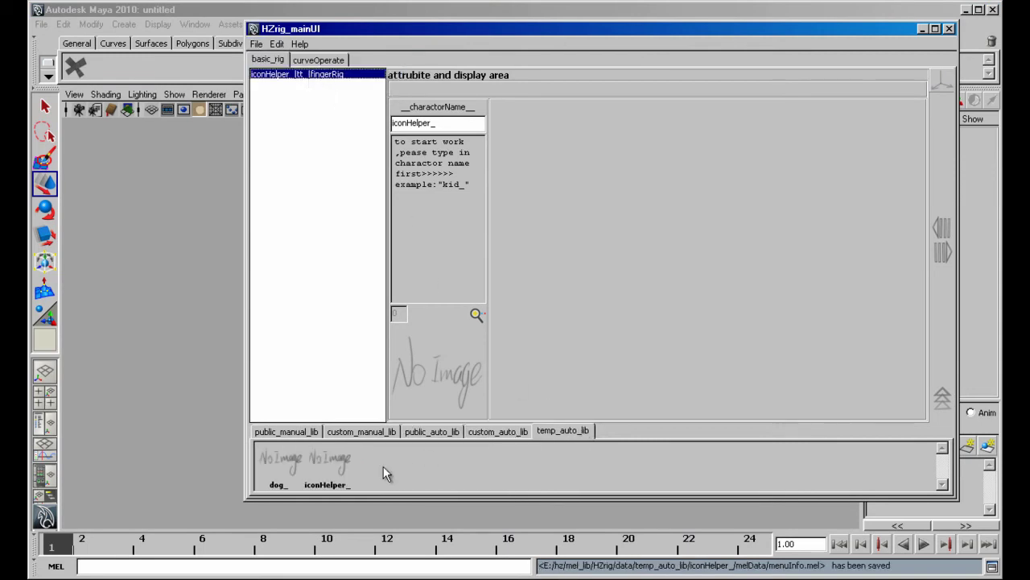
Build the final rig from the iconHelper_ tt_ finger frame and minimise the HZrig window.
left_click_drag(533, 36, 471, 83)
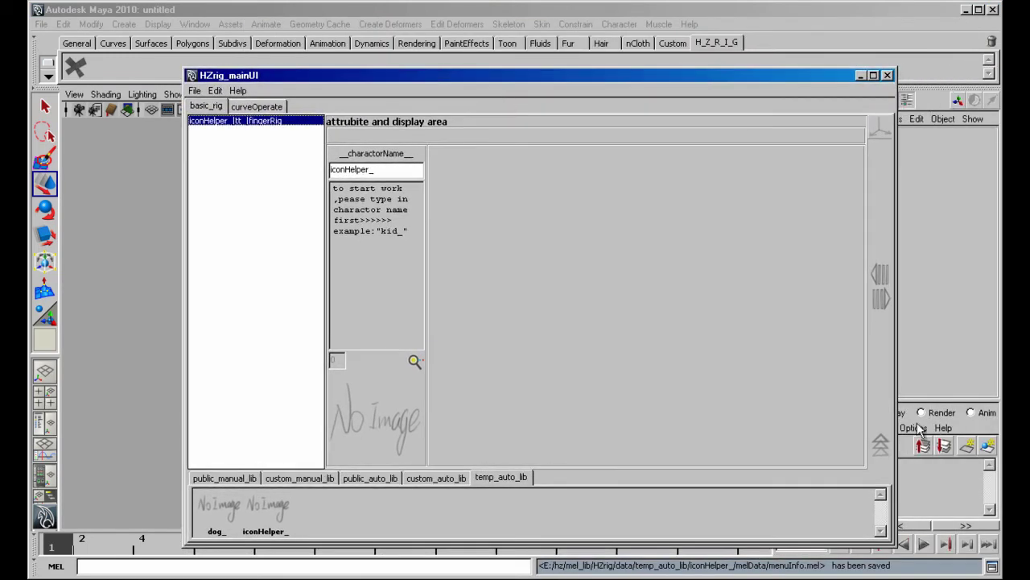
left_click(861, 78)
scroll(485, 306, "up", 3)
middle_click_drag(250, 254, 348, 278, "alt")
Parent the first block, pCube1, to the first joint of the finger rig.
left_click(341, 248)
left_click_drag(340, 248, 295, 290, "alt")
scroll(296, 290, "up", 5)
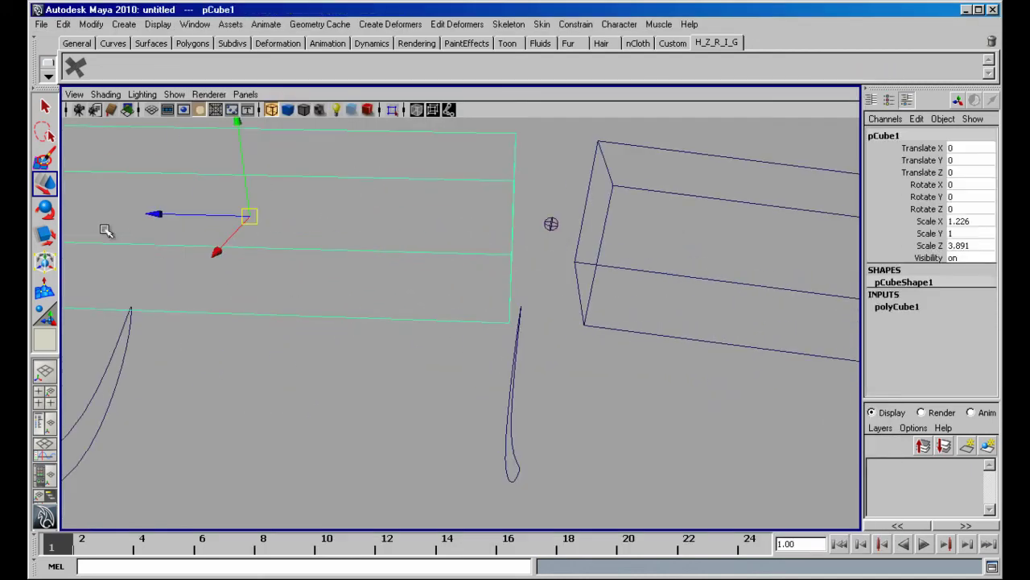
middle_click_drag(105, 231, 321, 262, "alt")
left_click(221, 238, "shift")
key("p")
Parent the second block, pCube2, to the second joint of the finger rig.
scroll(646, 326, "down", 3)
middle_click_drag(675, 309, 527, 290, "alt")
left_click(527, 284)
left_click(510, 258, "shift")
key("p")
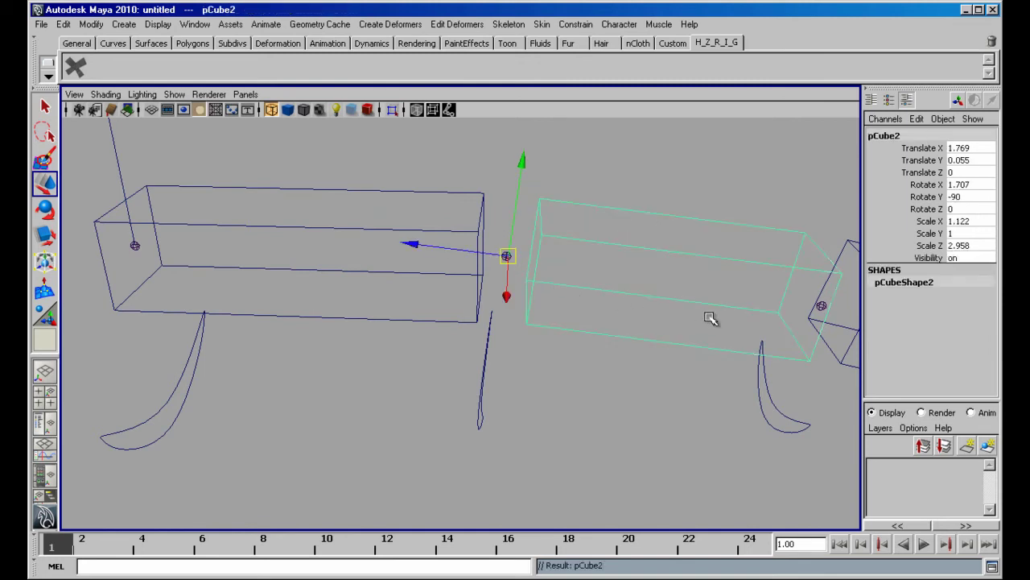
Parent the third block, pCube3, to the third joint of the finger rig.
middle_click_drag(712, 318, 435, 281, "alt")
left_click(618, 309)
left_click(532, 269, "shift")
key("p")
left_click_drag(702, 345, 504, 299, "alt")
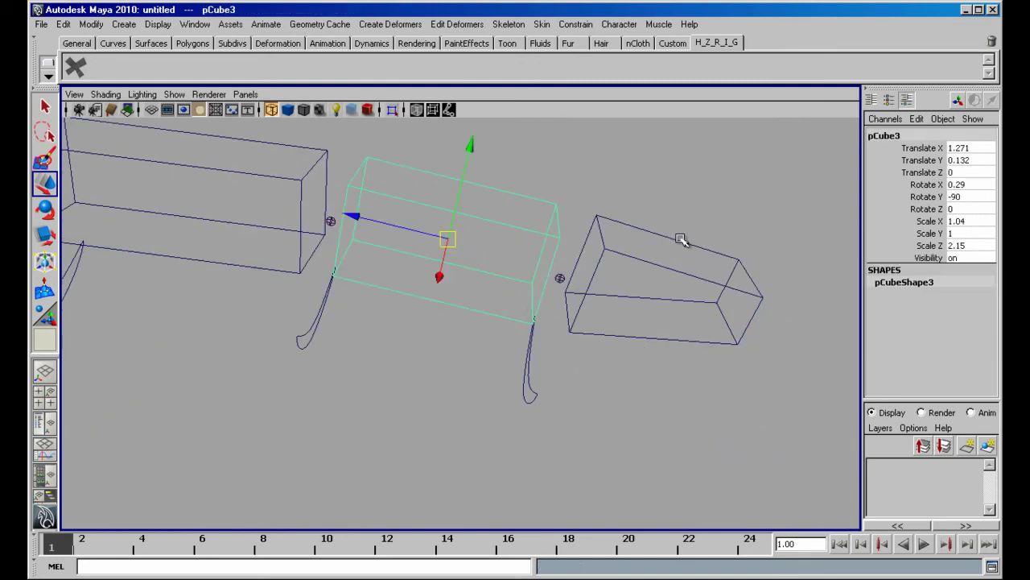
Parent the last block, pCube4, to the last joint of the finger rig and display the viewport shaded.
left_click(681, 242)
left_click(561, 278, "shift")
key("p")
right_click_drag(598, 366, 319, 320, "alt")
key("5")
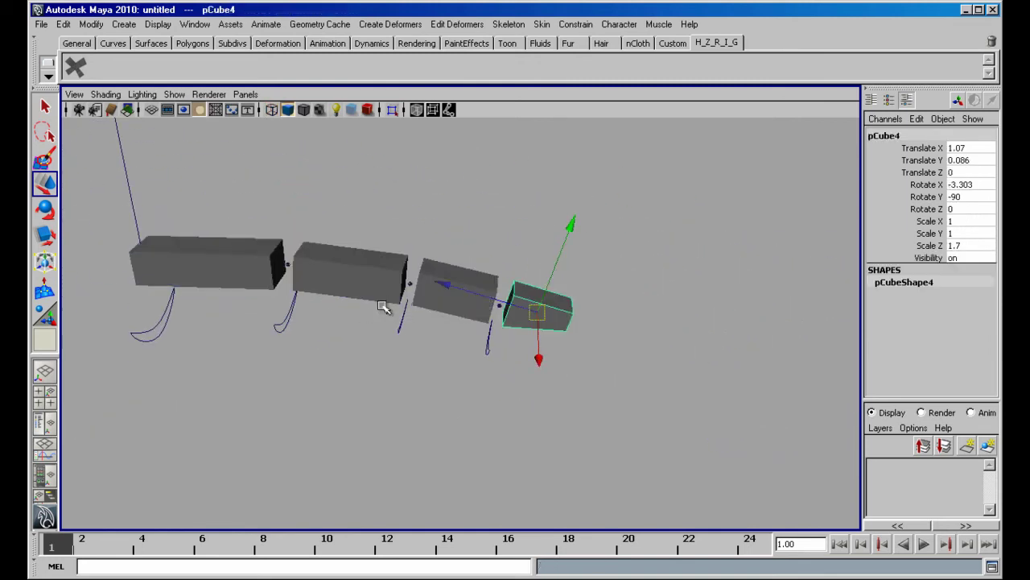
Test Bend 0 to Bend 3 together on the finger rig's driven control, and undo the change.
left_click_drag(384, 305, 439, 298, "alt")
right_click_drag(438, 298, 306, 221, "alt")
middle_click_drag(305, 221, 297, 252, "alt")
left_click(342, 235)
left_click_drag(911, 186, 909, 217)
left_click_drag(644, 238, 476, 270, "alt")
middle_click_drag(476, 271, 504, 242)
key("ctrl+z")
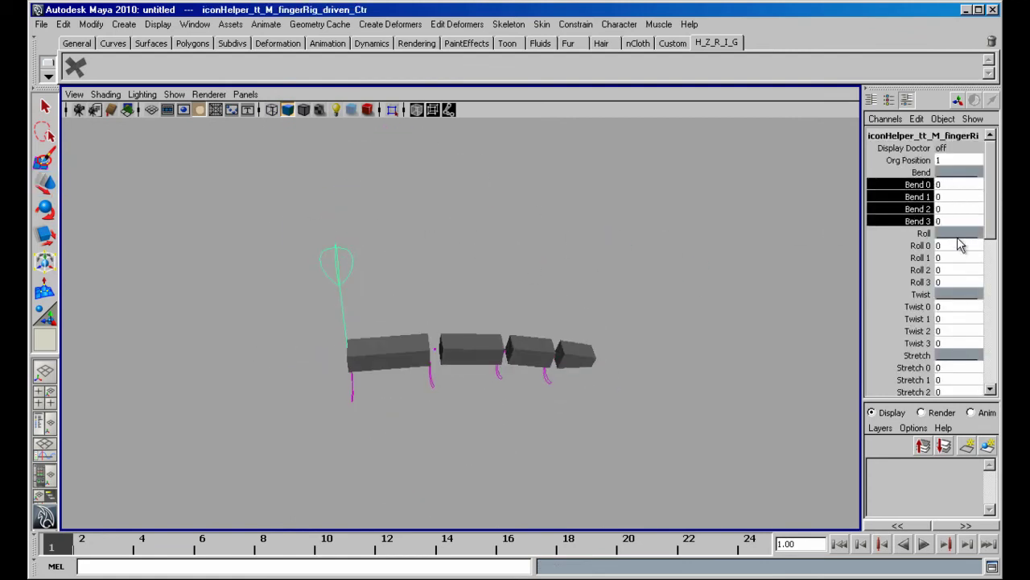
Test Roll 0 to Roll 3 and Twist 0 to Twist 3 on the driven control, undoing each change.
left_click_drag(916, 246, 918, 281)
middle_click_drag(627, 281, 463, 299)
key("ctrl+z")
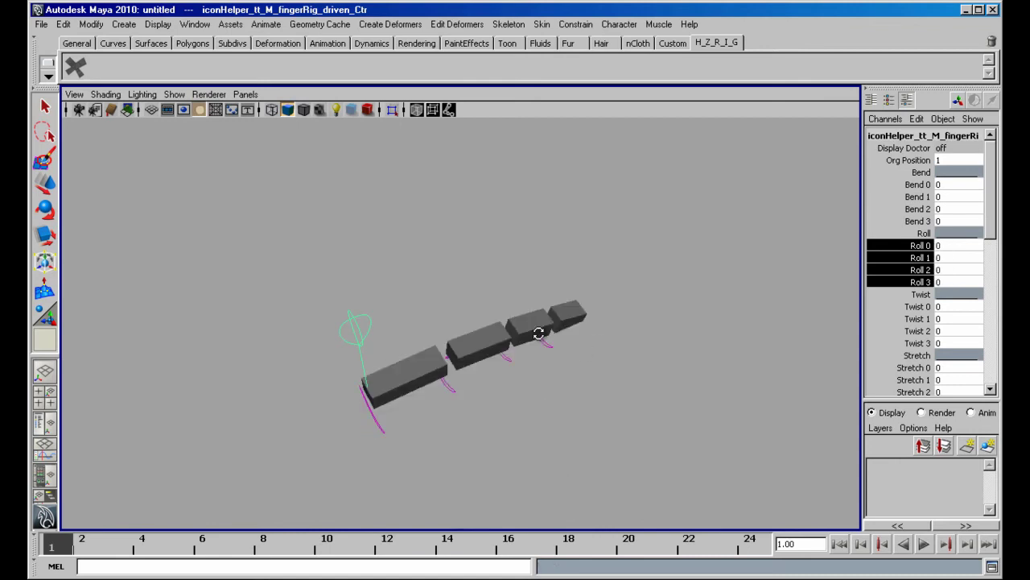
left_click_drag(540, 333, 488, 229, "alt")
left_click_drag(922, 305, 904, 340)
middle_click_drag(585, 334, 538, 306)
key("ctrl+z")
Try changing Stretch 1 to Stretch 3 together on the driven control to test the finger's stretching.
scroll(906, 297, "down", 2)
left_click_drag(908, 318, 906, 354)
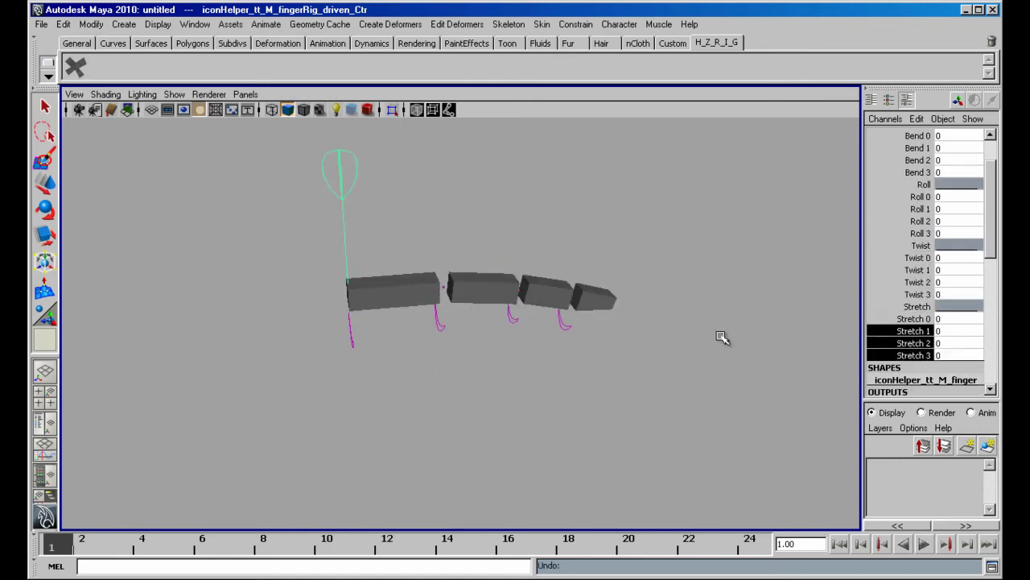
middle_click_drag(719, 338, 550, 309)
left_click_drag(549, 310, 471, 274, "alt")
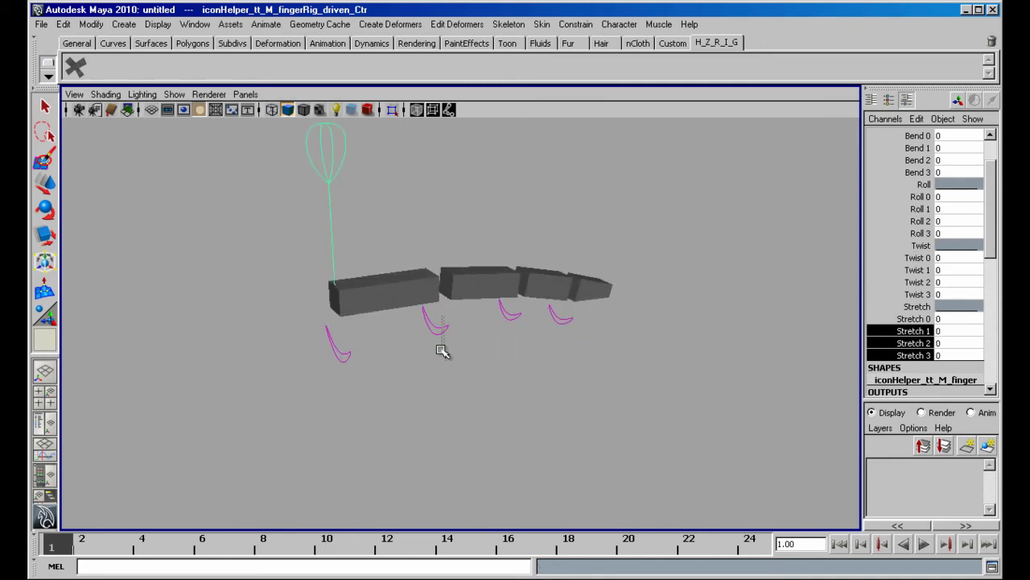
Try rotating the control under the second finger block, undo the last changes, and clear the selection.
left_click(440, 341)
key("e")
left_click_drag(443, 346, 673, 230, "alt")
key("ctrl+z")
key("ctrl+z")
left_click(674, 230)
middle_click_drag(672, 246, 608, 291, "alt")
left_click_drag(608, 292, 621, 304, "alt")
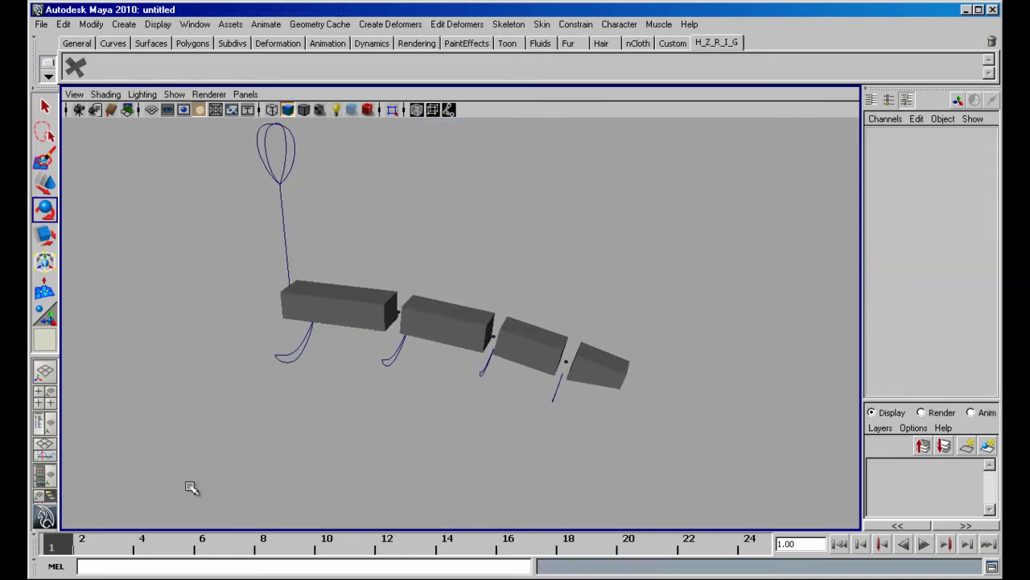
Reopen the HZrig window, expand its preview viewport, and frame the finger rig in it.
left_click(75, 66)
left_click_drag(615, 76, 487, 47)
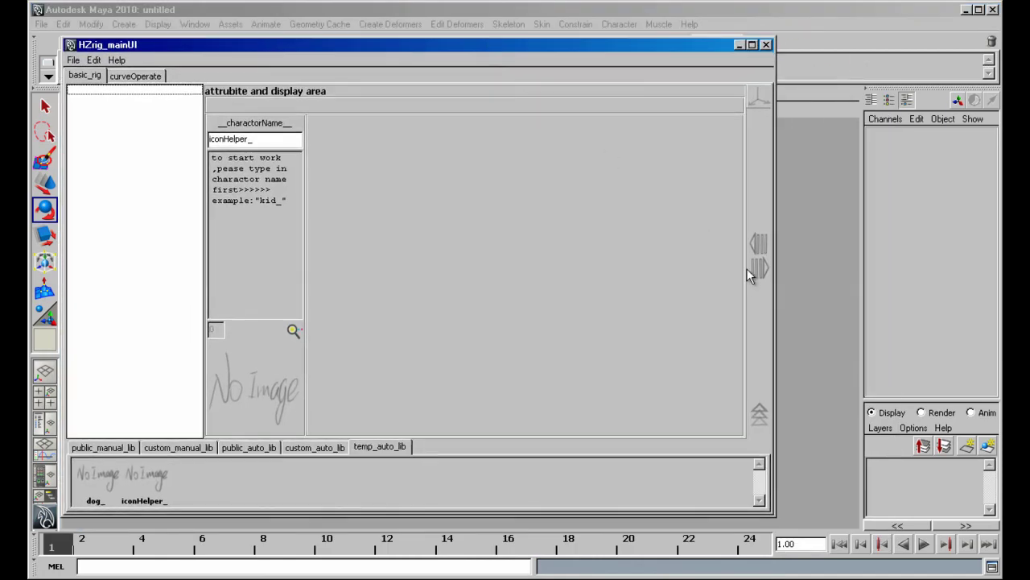
left_click(755, 270)
left_click_drag(772, 44, 762, 54)
right_click_drag(823, 155, 860, 200, "alt")
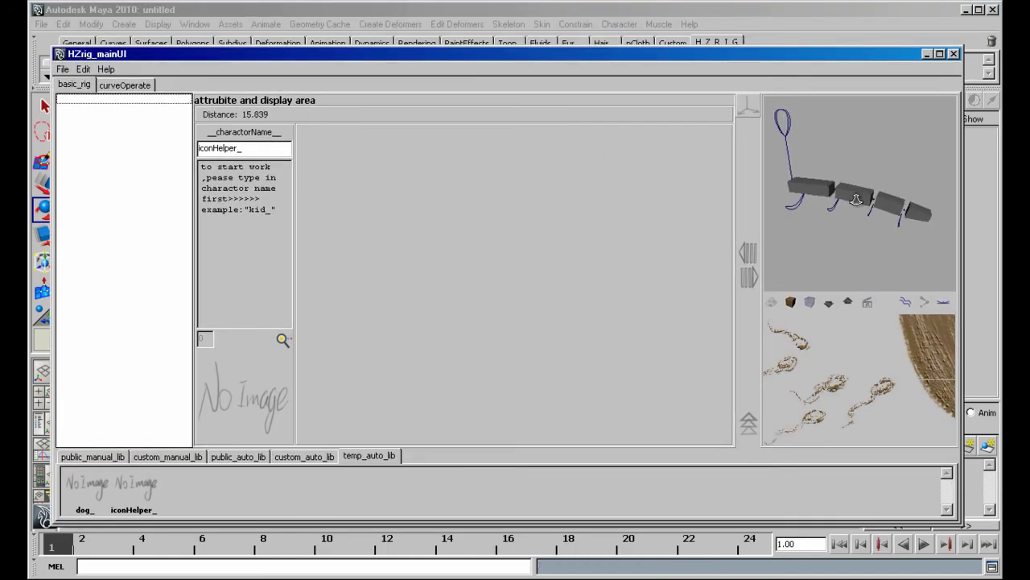
middle_click_drag(860, 201, 867, 207, "alt")
Set the preview viewport to the wide icon format and render a snapshot of the finger blocks.
left_click(850, 306)
right_click_drag(858, 178, 865, 191, "alt")
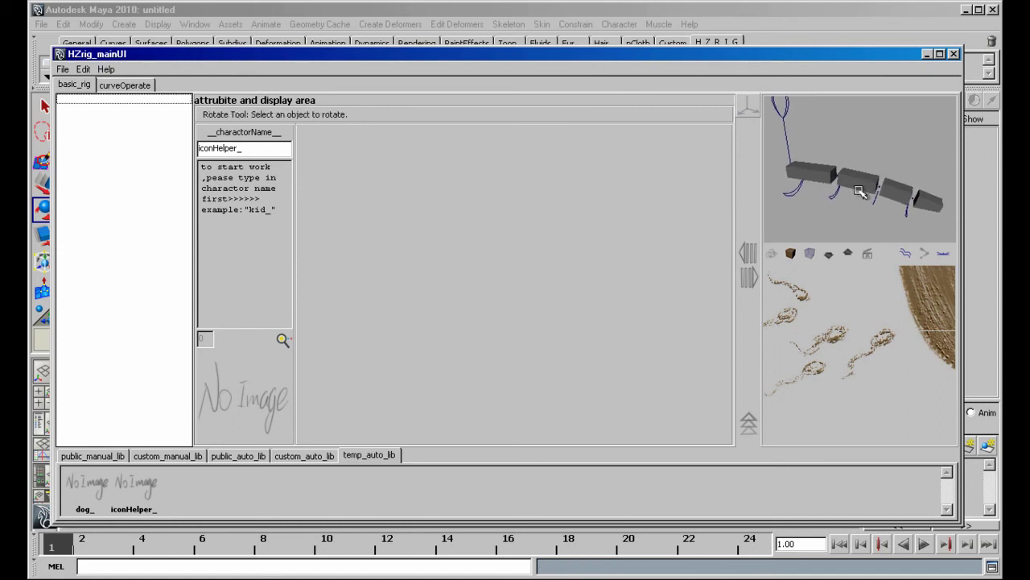
middle_click_drag(863, 183, 862, 187, "alt")
left_click(866, 254)
left_click(443, 161)
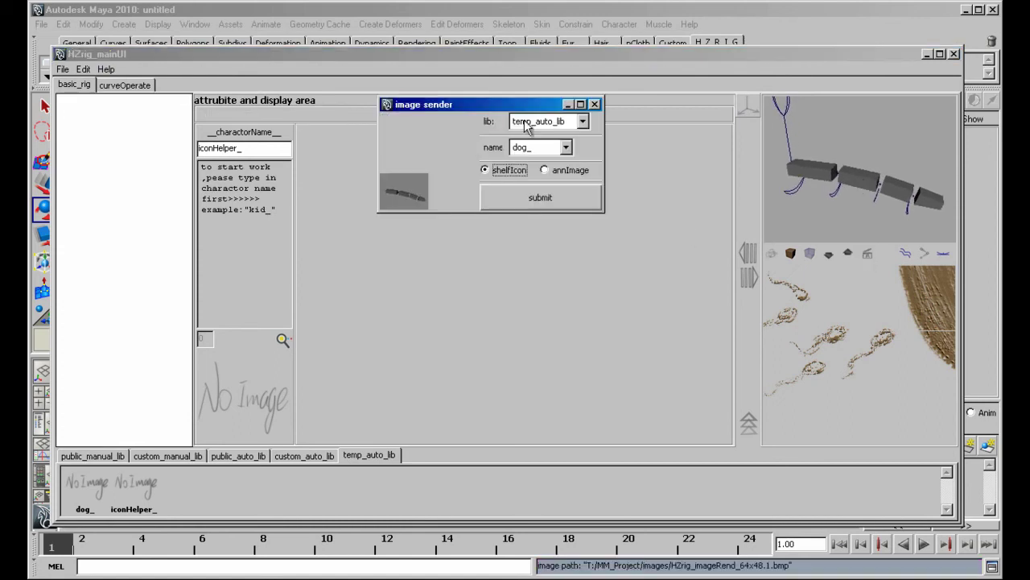
Submit the rendered image as the shelfIcon of iconHelper_ in temp_auto_lib.
left_click_drag(513, 104, 604, 107)
left_click(640, 127)
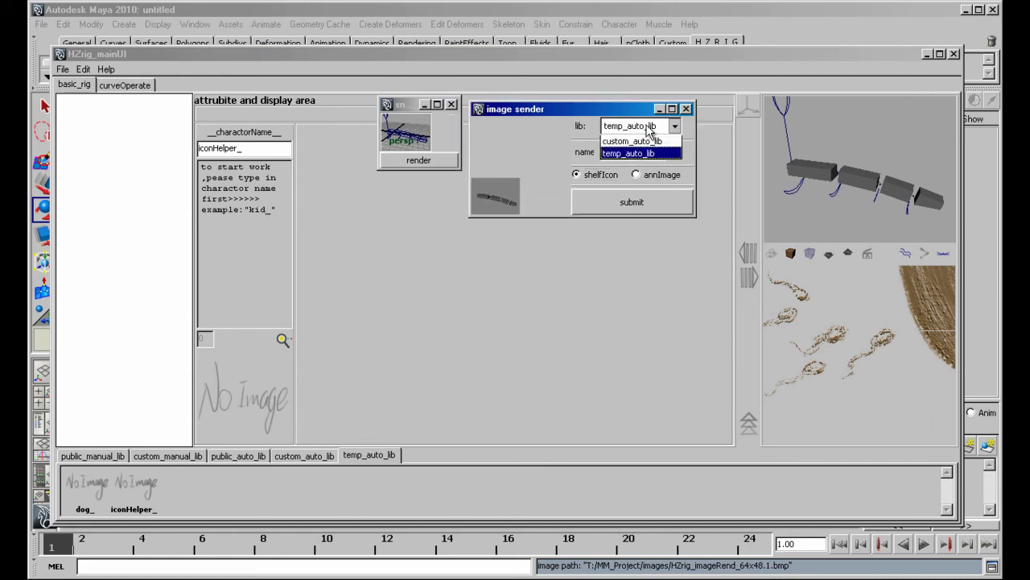
left_click(629, 157)
left_click(651, 153)
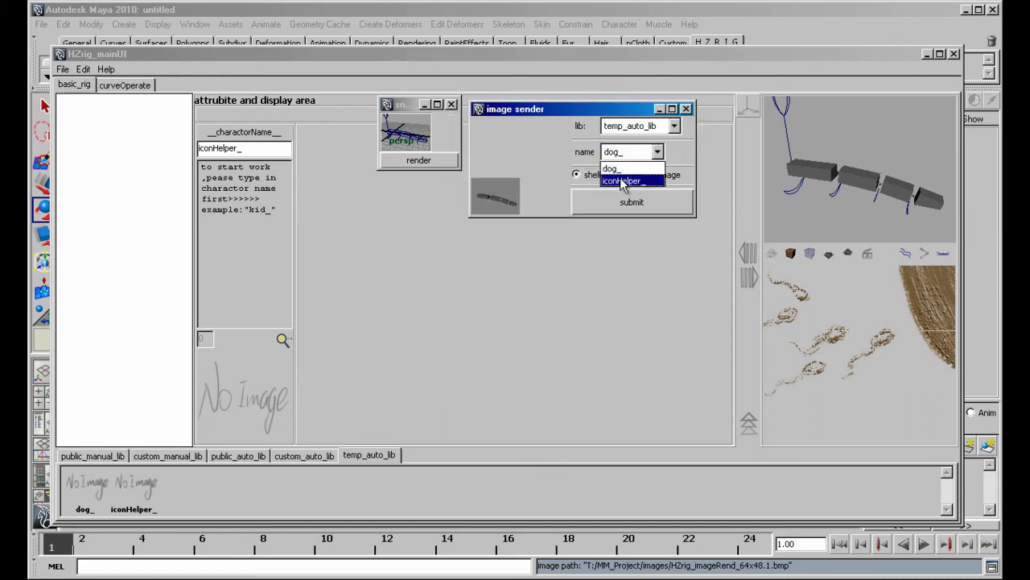
left_click(632, 201)
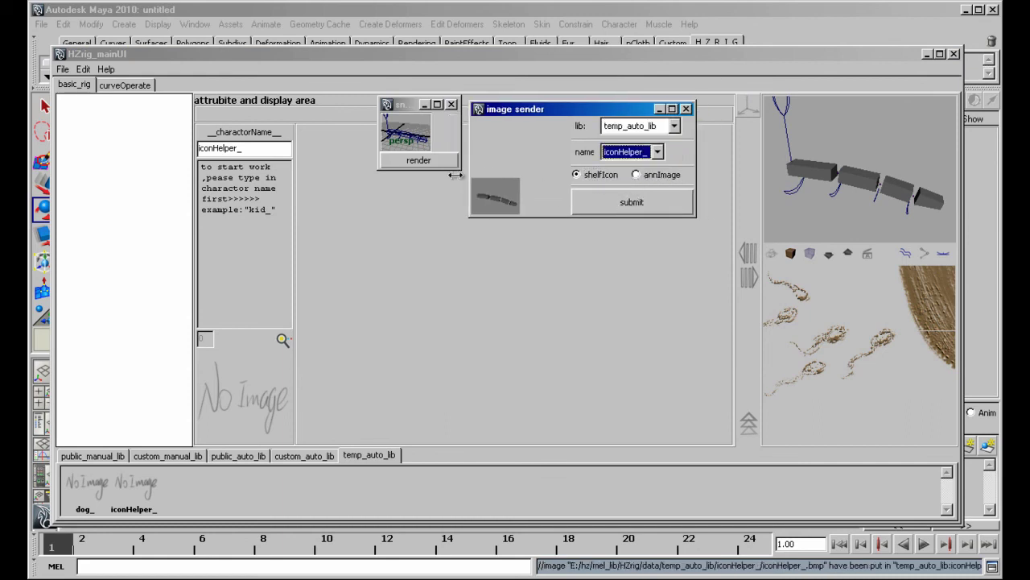
Set the preview viewport to the square format and frame the finger rig running diagonally.
left_click(829, 258)
left_click_drag(829, 219, 931, 221, "alt")
scroll(858, 223, "up", 3)
scroll(931, 220, "down", 5)
left_click_drag(781, 221, 885, 257, "alt")
scroll(890, 256, "up", 3)
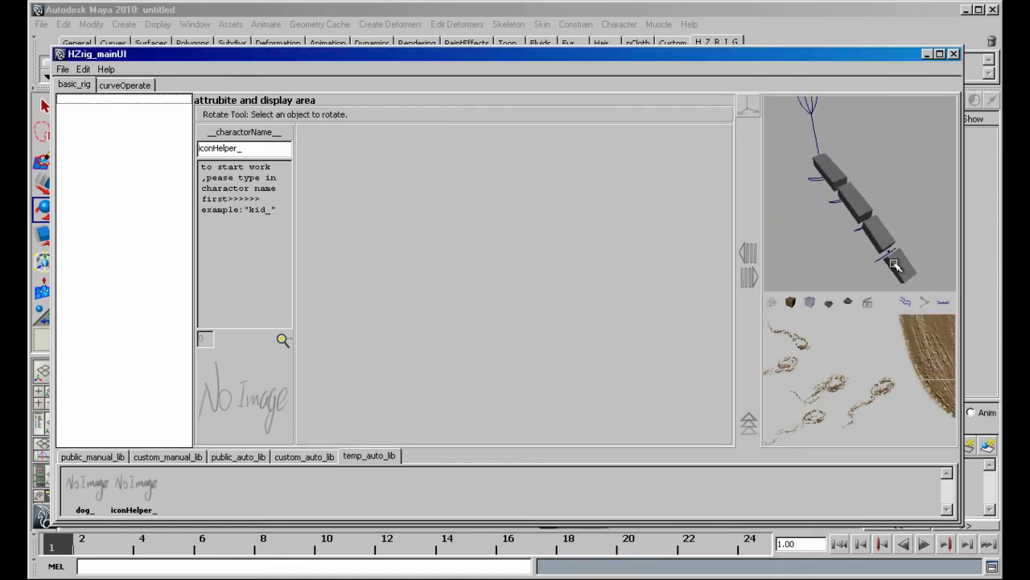
Close the old image sender and snapshot windows, and render a new snapshot of the diagonal view.
left_click_drag(752, 52, 731, 173)
left_click(708, 105)
left_click(452, 104)
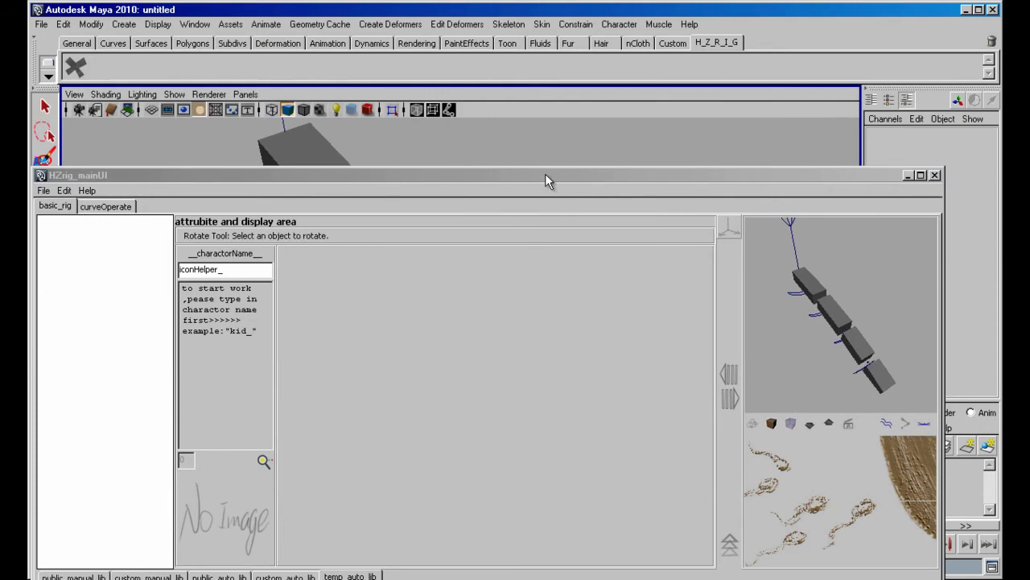
left_click_drag(545, 174, 547, 77)
left_click(850, 325)
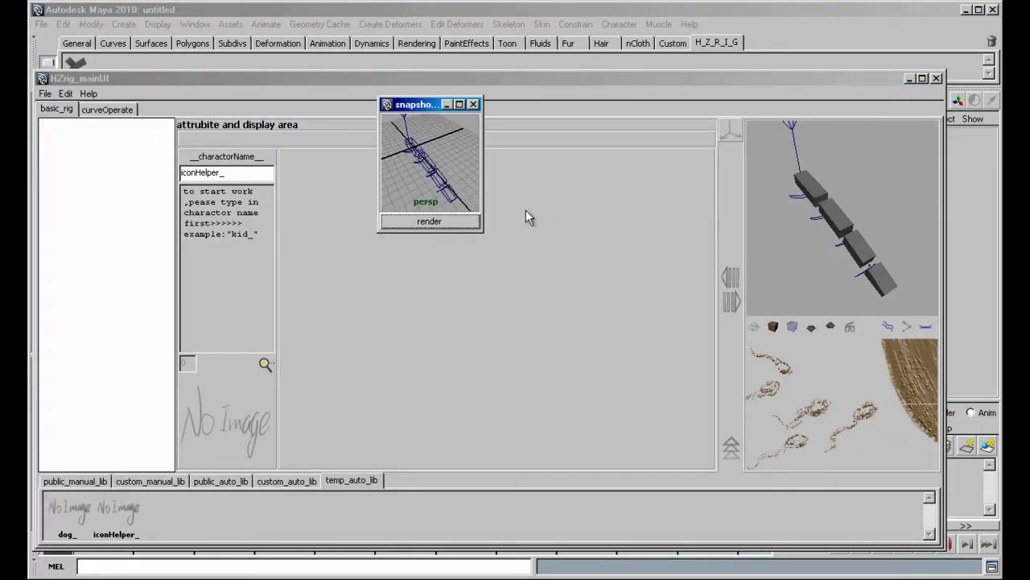
left_click(467, 222)
Submit the diagonal render as an annImage of iconHelper_ in temp_auto_lib.
left_click_drag(612, 112, 636, 112)
left_click(658, 148)
left_click(653, 179)
left_click(667, 127)
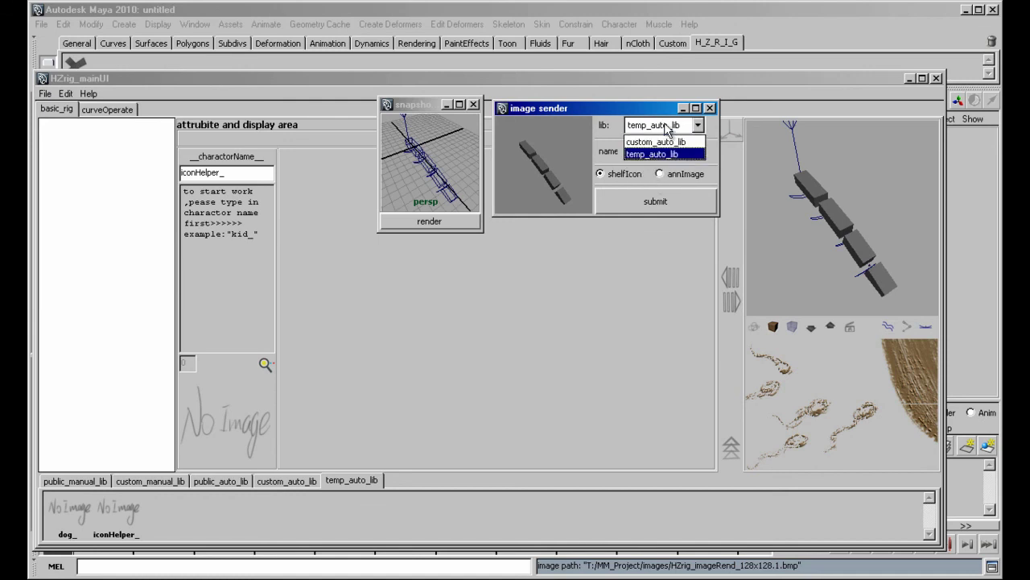
left_click(668, 152)
left_click(667, 174)
left_click(657, 201)
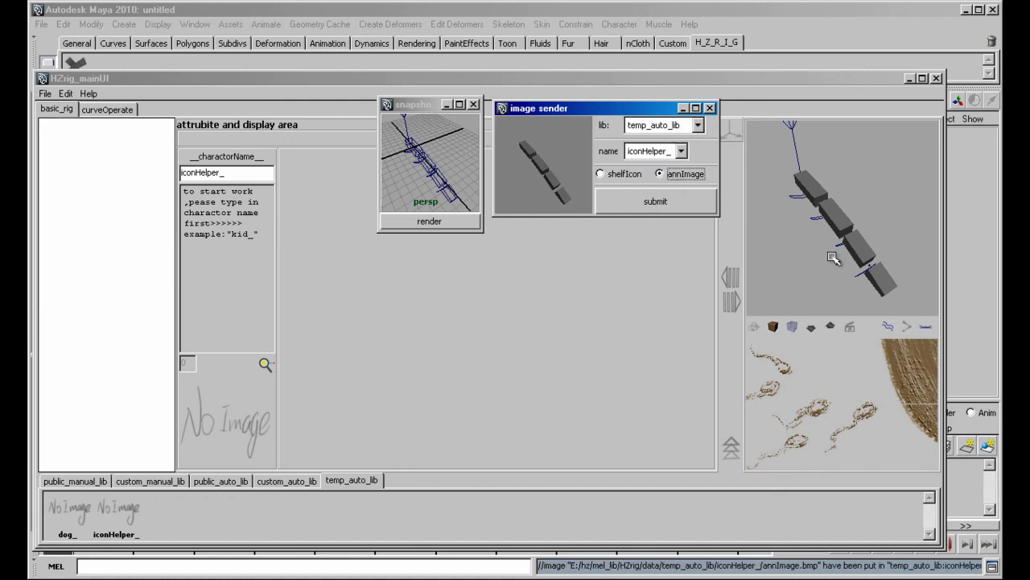
Turn the finger rig to a side view in the preview and render it in the snapshot window.
left_click_drag(832, 256, 890, 253, "alt")
left_click_drag(736, 78, 726, 140)
left_click_drag(431, 106, 351, 28)
left_click_drag(806, 314, 848, 302, "alt")
middle_click_drag(849, 303, 861, 303, "alt")
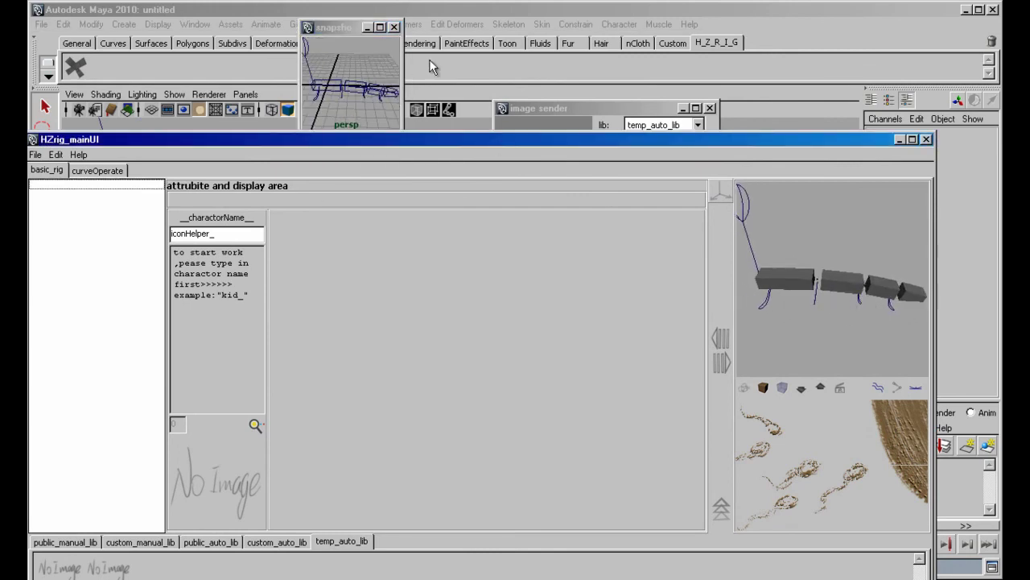
left_click(371, 67)
left_click(356, 146)
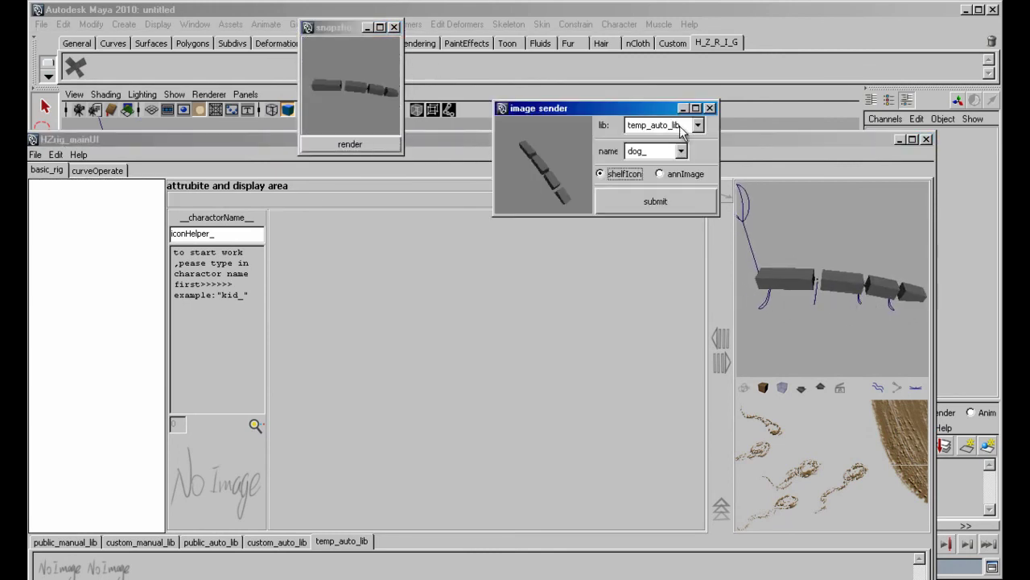
left_click(374, 140)
Submit the side-view render as an annImage of iconHelper_ in temp_auto_lib.
left_click(668, 129)
left_click(672, 146)
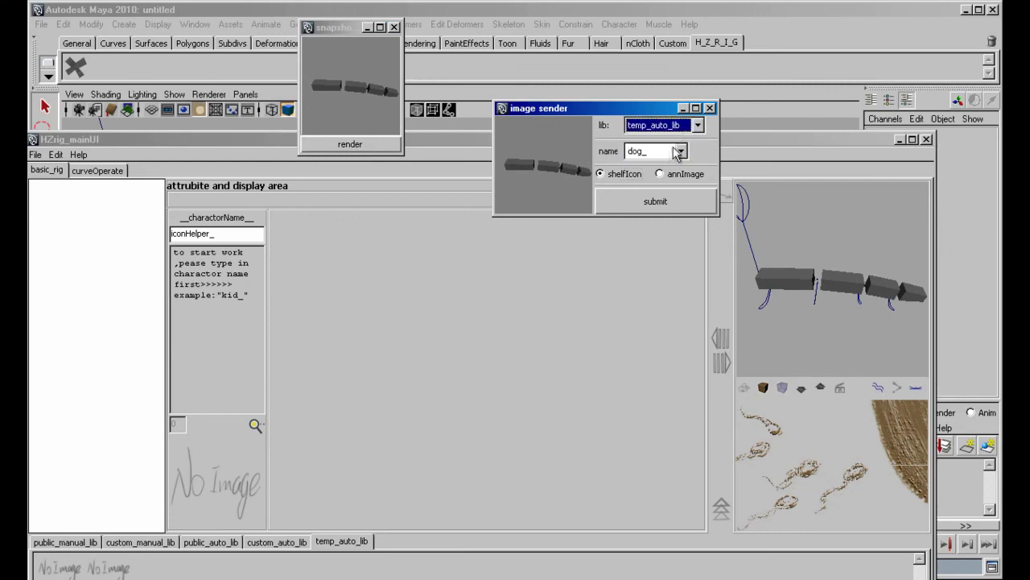
left_click(671, 128)
left_click(664, 153)
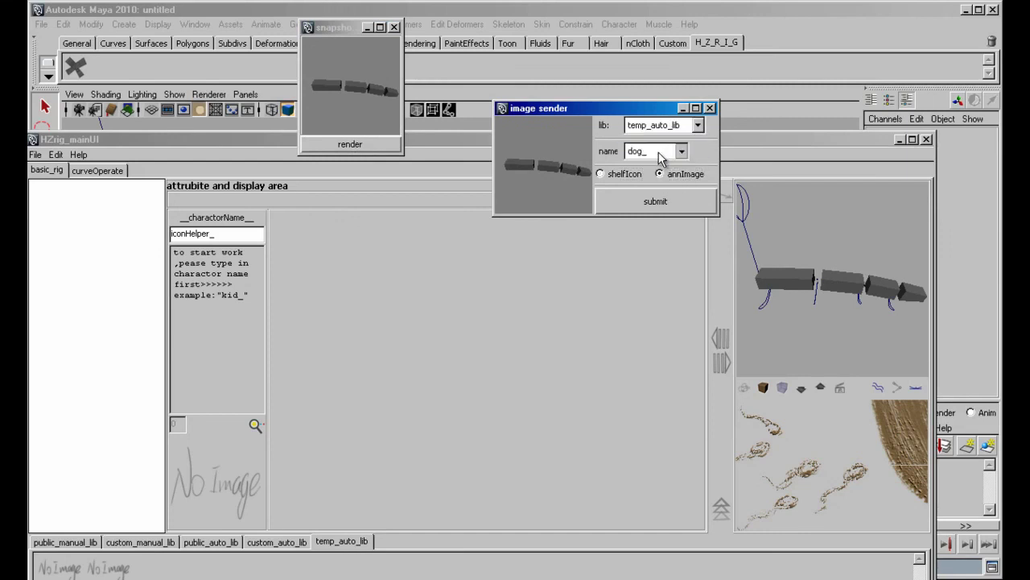
left_click(661, 153)
left_click(657, 182)
left_click(661, 200)
Render the finger pointing upright, submit it as another annImage of iconHelper_ in temp_auto_lib, and close the image windows.
left_click_drag(841, 321, 989, 342, "alt")
left_click(342, 37)
left_click(362, 146)
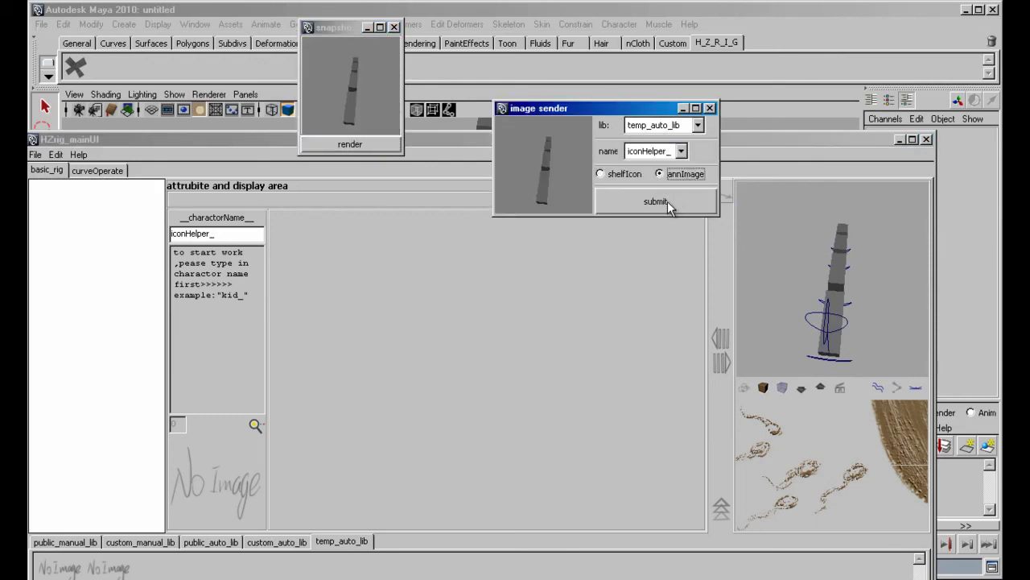
left_click(710, 108)
left_click(394, 29)
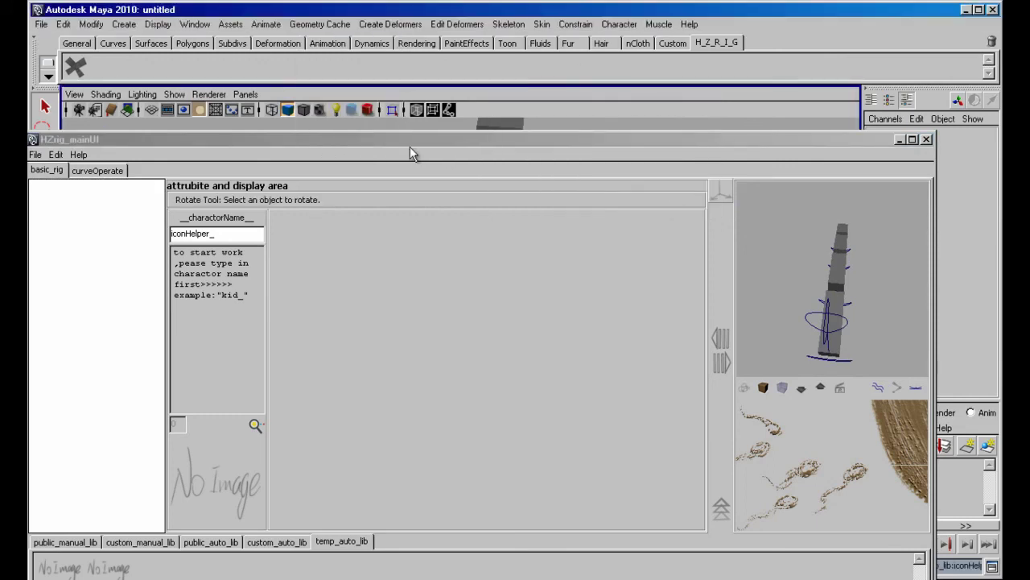
Reload the HZrig window and show the temp_auto_lib library.
left_click_drag(415, 140, 442, 39)
left_click(82, 55)
left_click(99, 95)
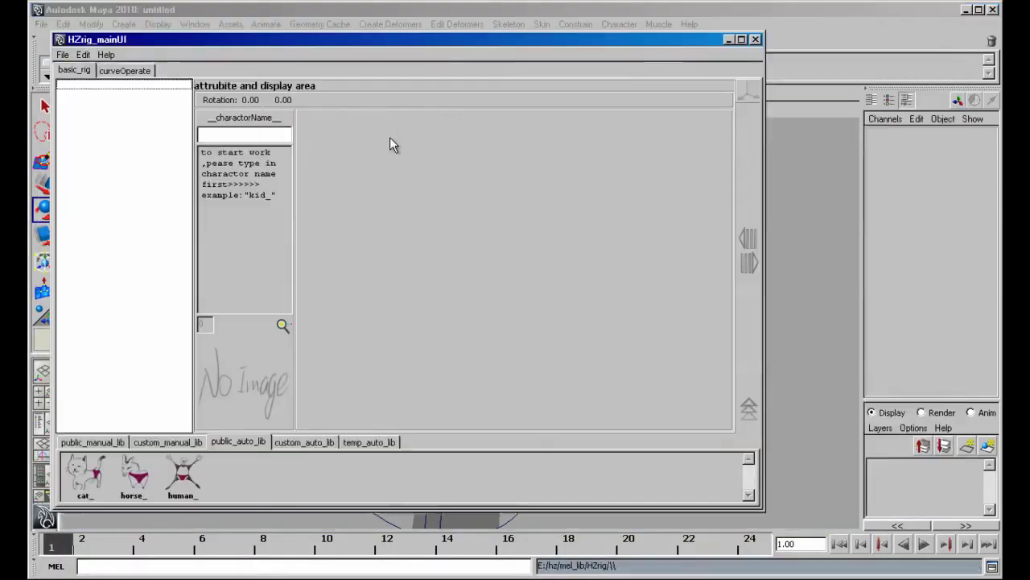
left_click(369, 442)
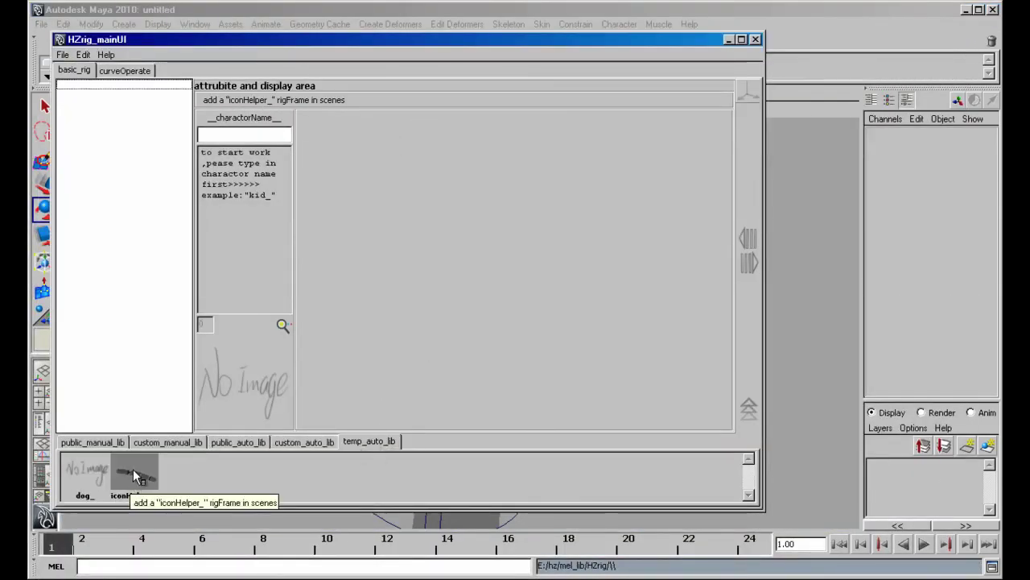
Examine the annotation images stored for iconHelper_ by cycling through them.
right_click_drag(133, 468, 132, 506)
left_click(285, 325)
left_click(285, 326)
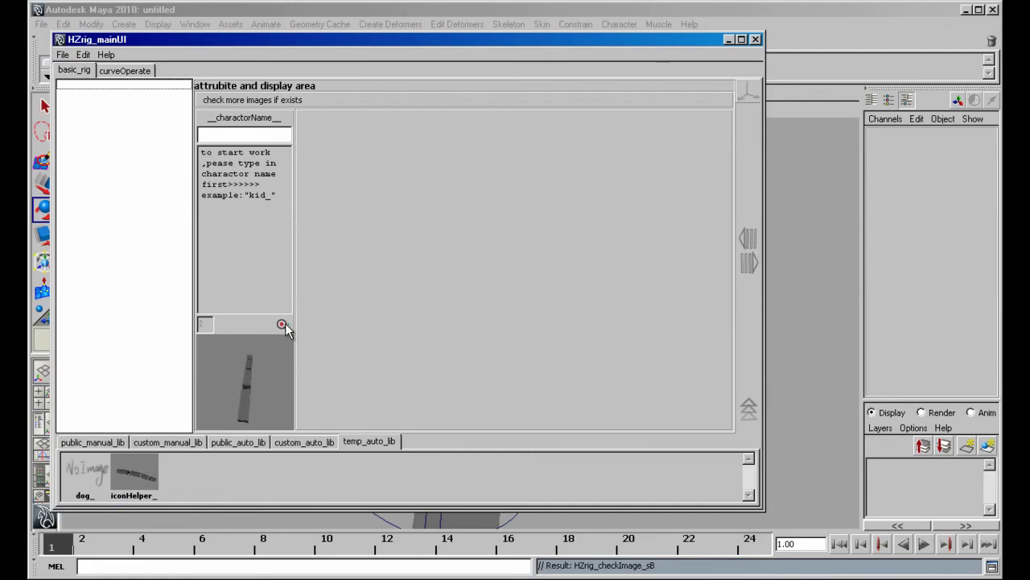
left_click(286, 324)
left_click(286, 325)
left_click(285, 324)
left_click(286, 324)
left_click(286, 324)
left_click(285, 325)
left_click(285, 324)
left_click(285, 325)
left_click(284, 324)
left_click(285, 325)
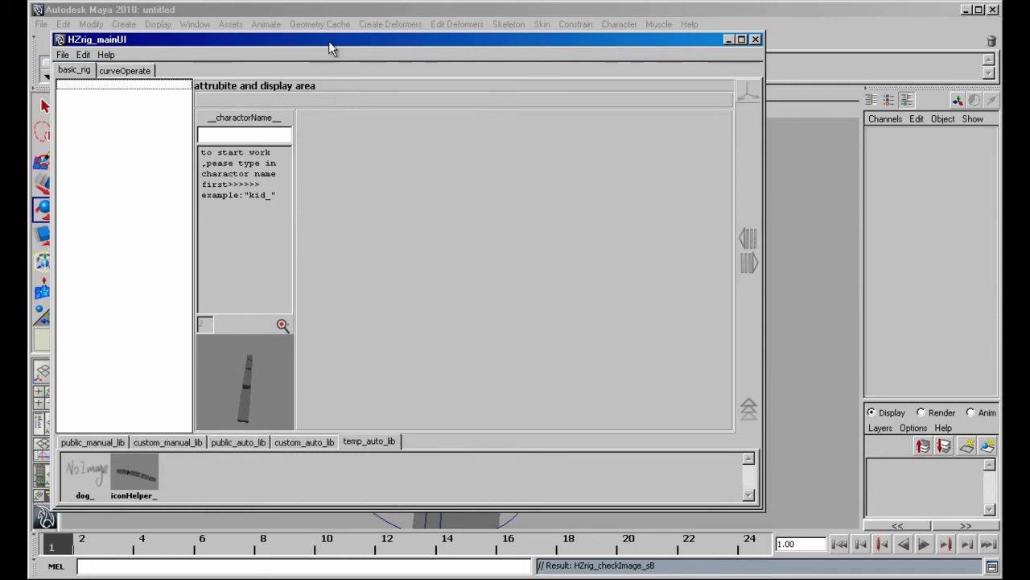
Move the HZrig window aside and start a new scene without saving the current one.
left_click_drag(329, 42, 622, 44)
left_click(269, 202)
key("ctrl+n")
left_click(518, 271)
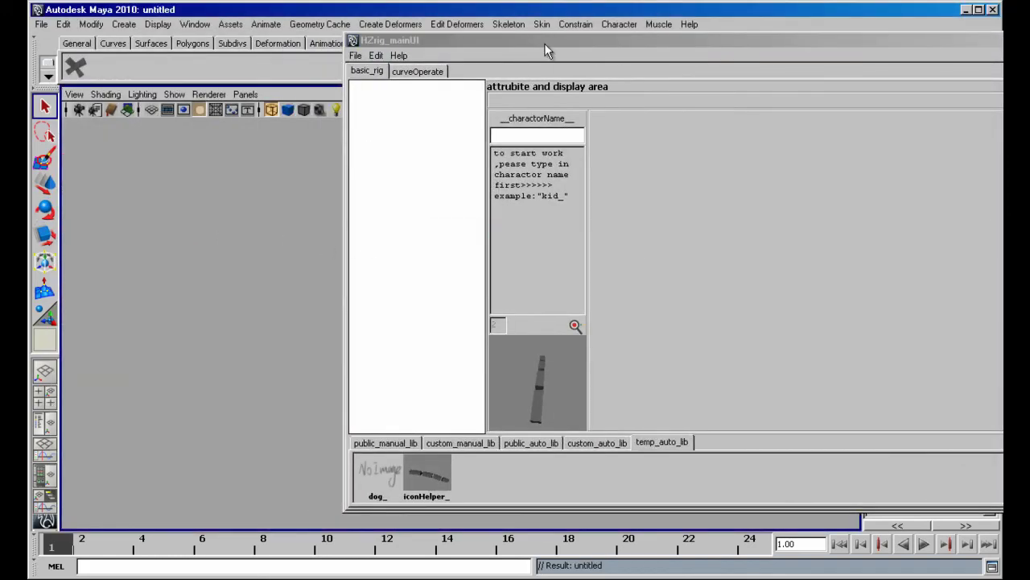
Add the iconHelper_ rig frame from temp_auto_lib to the empty scene.
left_click_drag(545, 44, 655, 56)
left_click_drag(301, 248, 286, 252, "alt")
left_click(540, 483)
left_click_drag(320, 359, 250, 355, "alt")
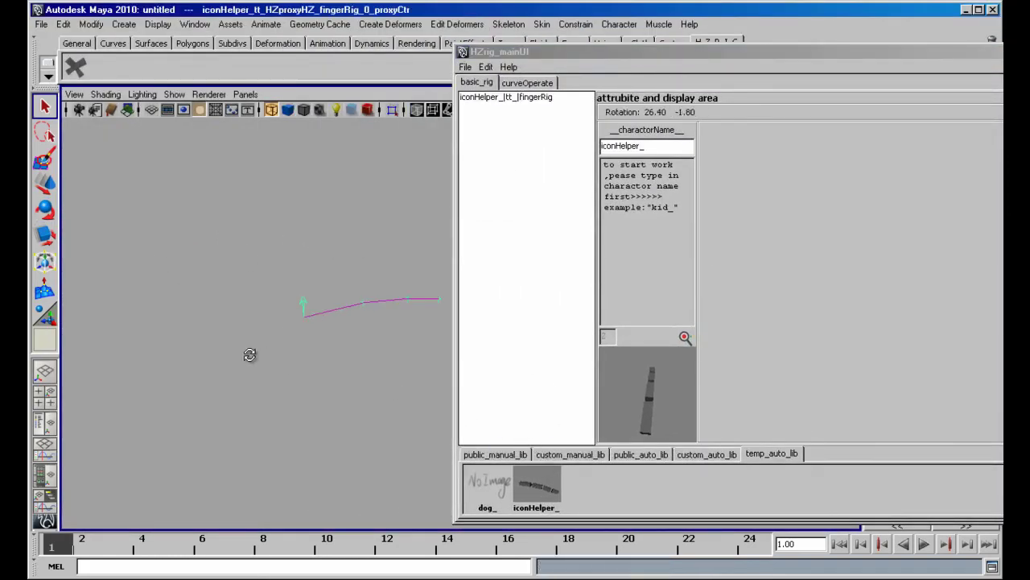